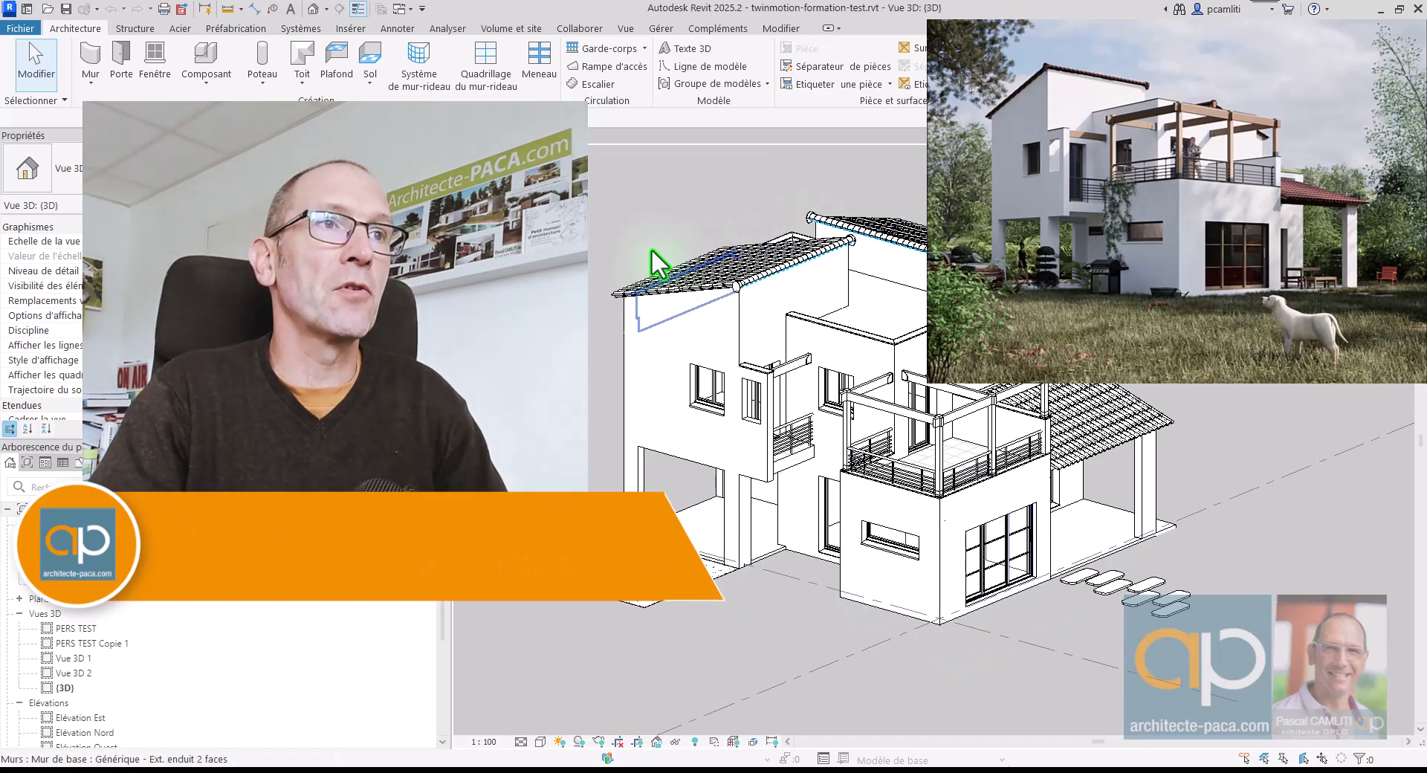
# Examine the whole house in the 3D view from several angles, checking the toposolid and the canal-tile roof.
pyautogui.click(649, 237)
pyautogui.moveTo(695, 422)
pyautogui.keyDown('shift'); pyautogui.mouseDown(button='middle')
pyautogui.moveTo(637, 386)
pyautogui.moveTo(685, 420)
pyautogui.mouseUp(button='middle'); pyautogui.keyUp('shift')
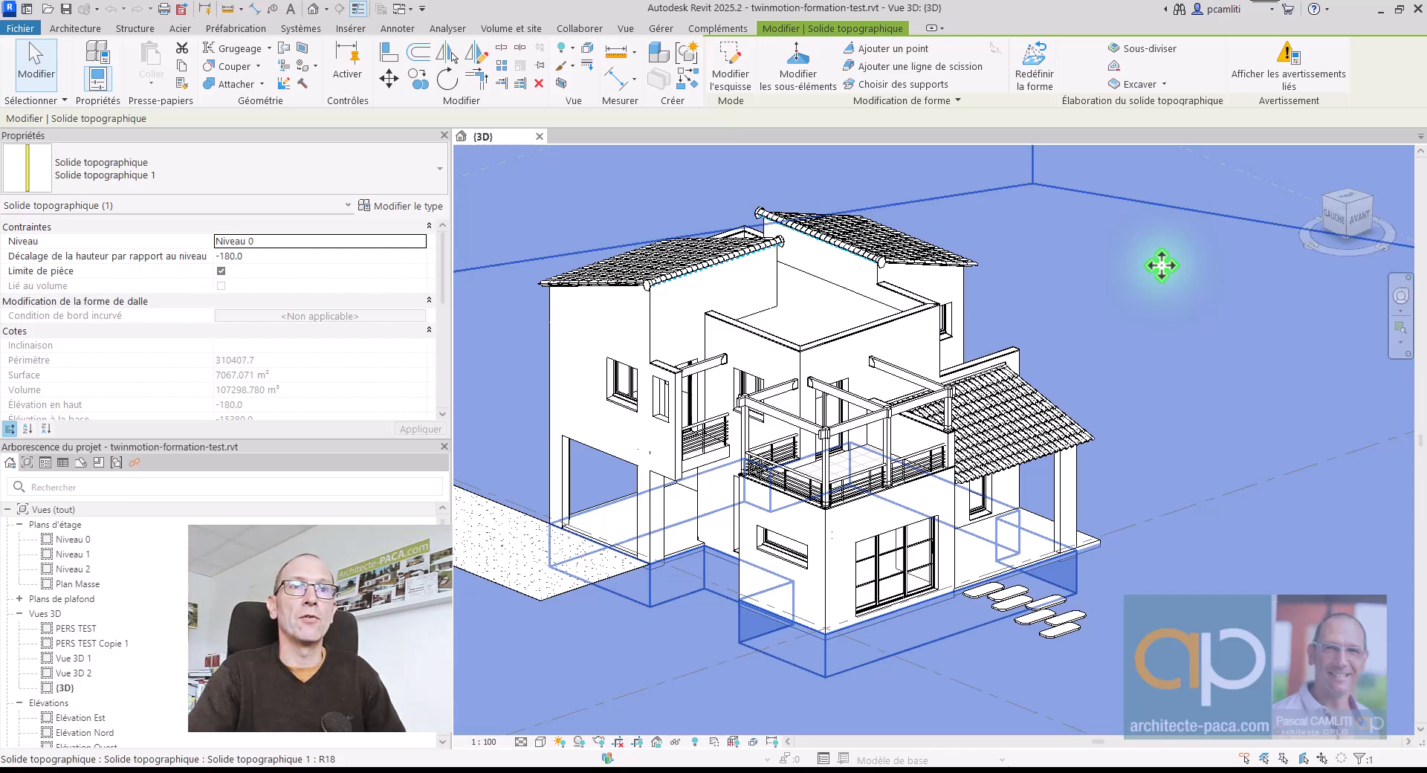
pyautogui.click(994, 440)
pyautogui.keyDown('shift'); pyautogui.moveTo(1097, 481); pyautogui.dragTo(1077, 421, button='middle'); pyautogui.keyUp('shift')
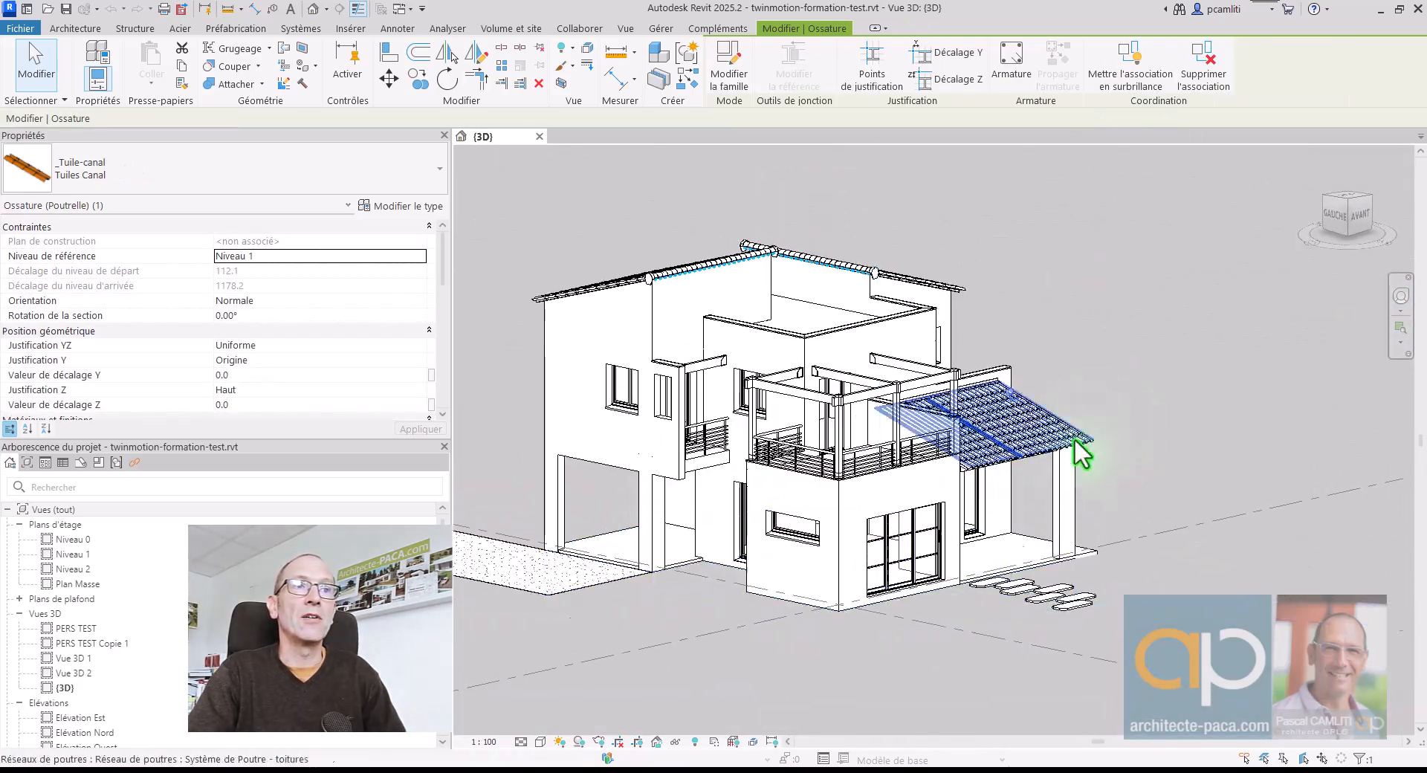
pyautogui.scroll(1, 1167, 375)
pyautogui.moveTo(1159, 394)
pyautogui.mouseDown(button='middle')
pyautogui.moveTo(1224, 365)
pyautogui.moveTo(1162, 372)
pyautogui.mouseUp(button='middle')
pyautogui.scroll(1, 1156, 338)
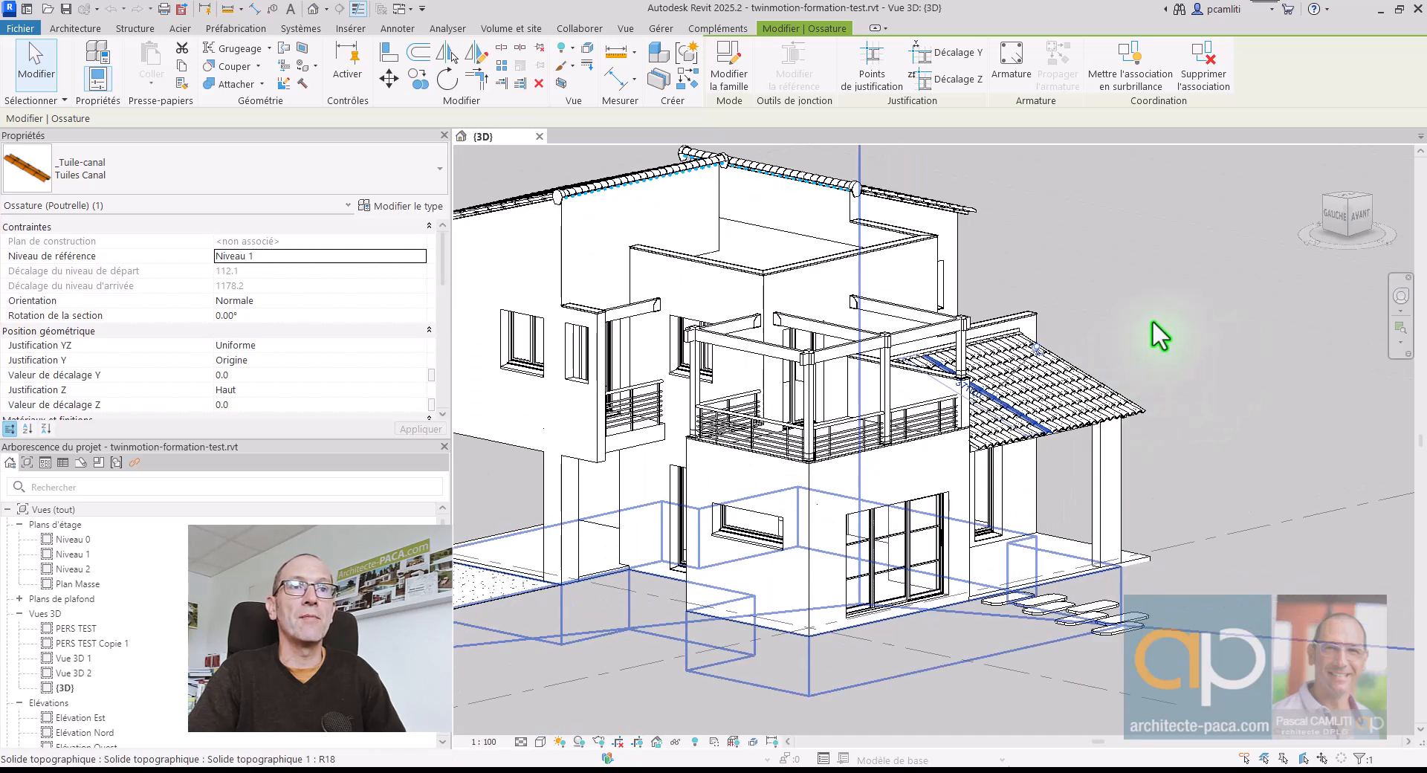
pyautogui.click(1177, 313)
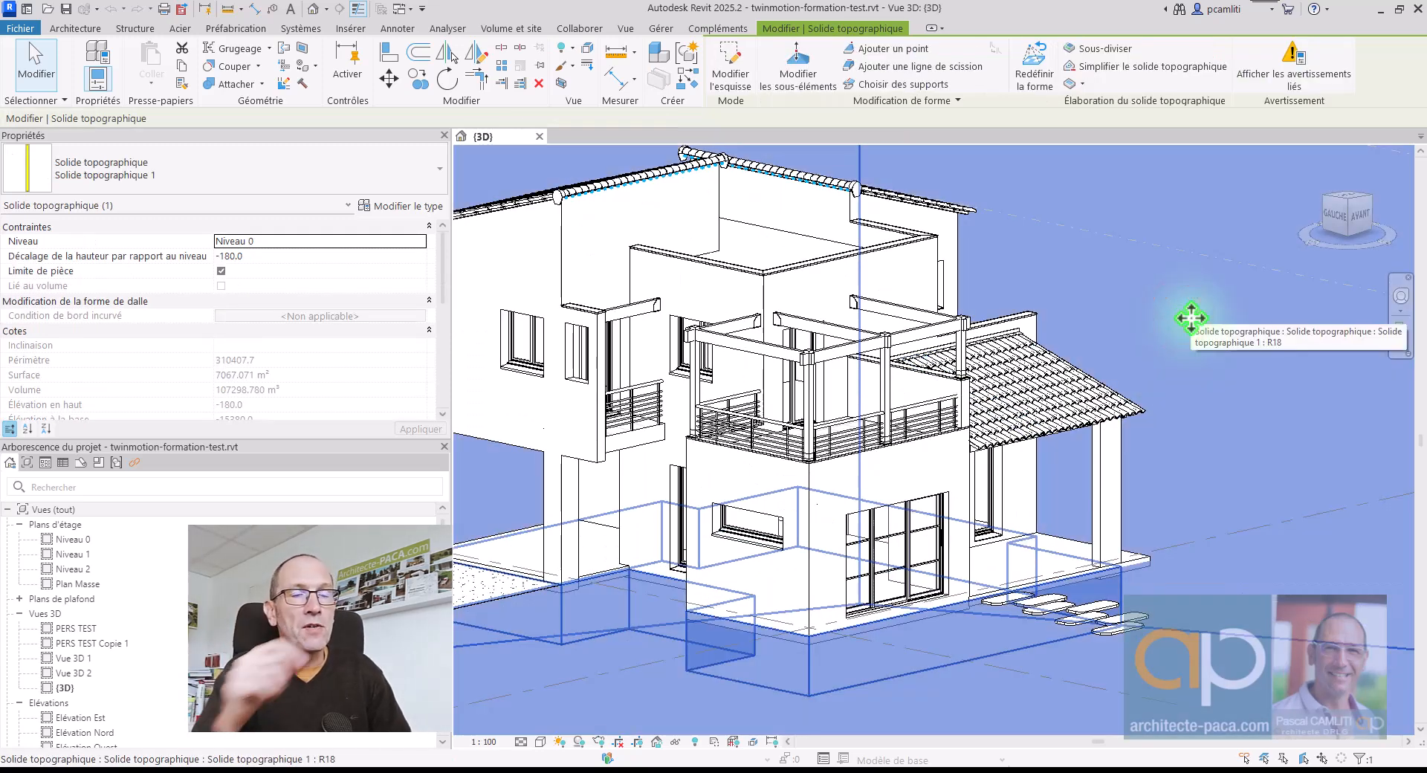
pyautogui.moveTo(1112, 302); pyautogui.dragTo(1241, 321, button='middle')
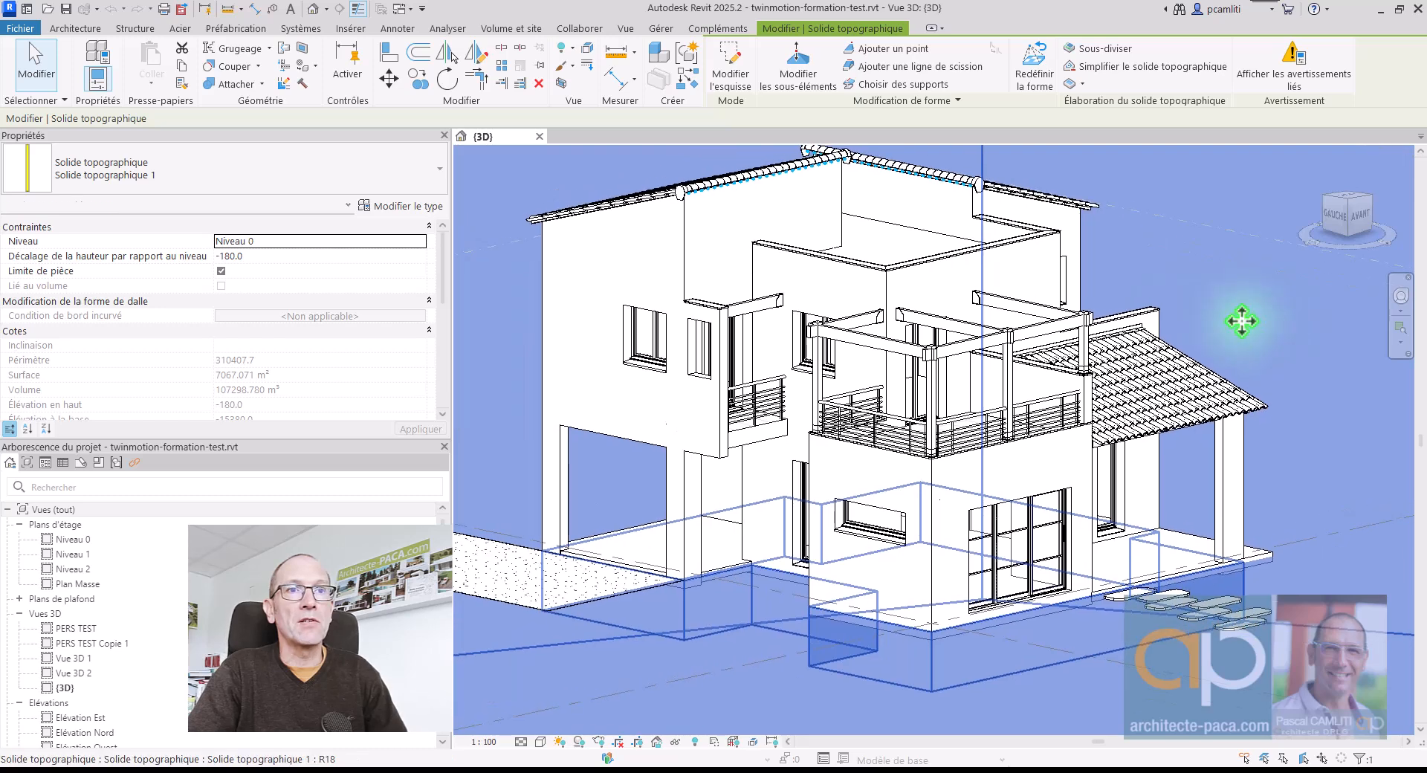
pyautogui.scroll(2, 1241, 321)
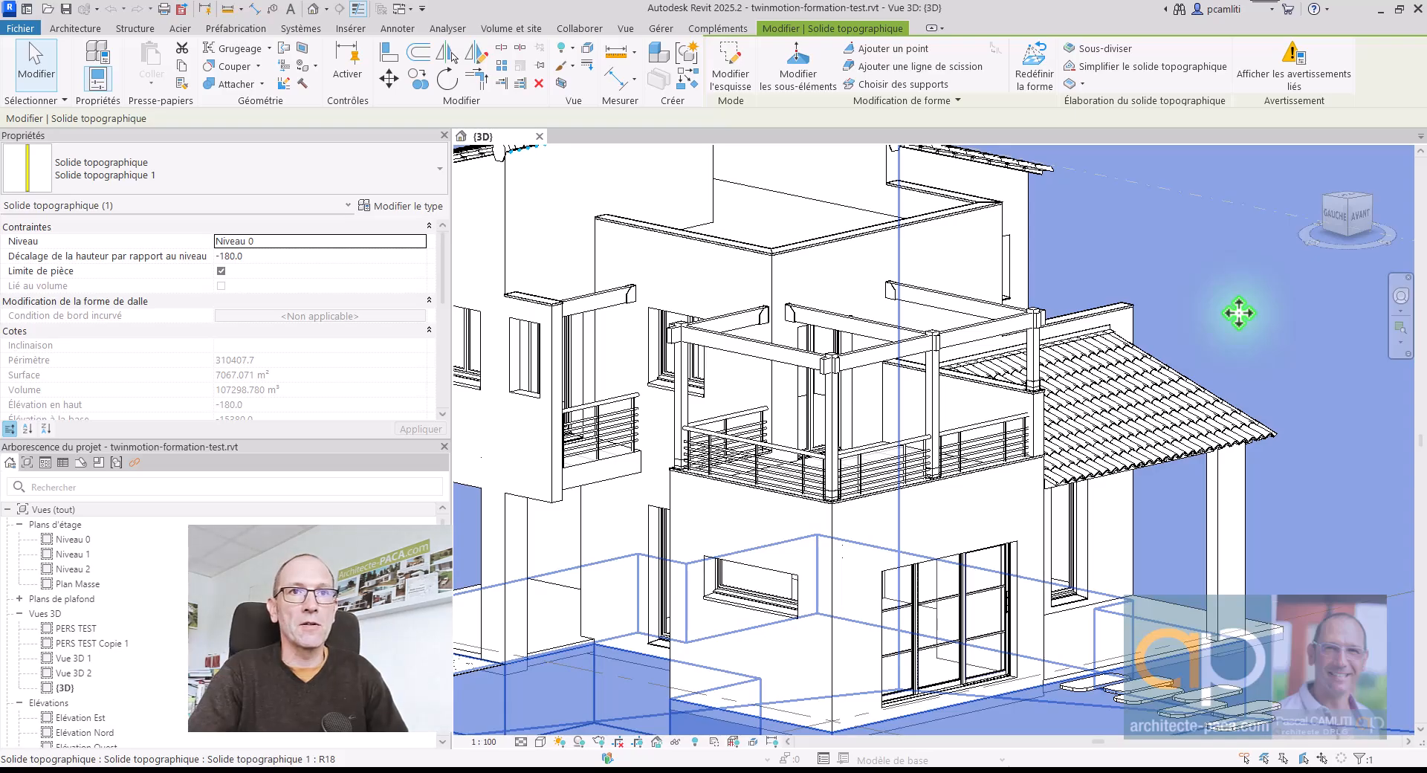
pyautogui.scroll(-3, 1236, 310)
pyautogui.keyDown('shift'); pyautogui.moveTo(1241, 325); pyautogui.dragTo(1187, 400, button='middle'); pyautogui.keyUp('shift')
pyautogui.click(1119, 461)
pyautogui.keyDown('shift'); pyautogui.moveTo(1116, 461); pyautogui.dragTo(1104, 488, button='middle'); pyautogui.keyUp('shift')
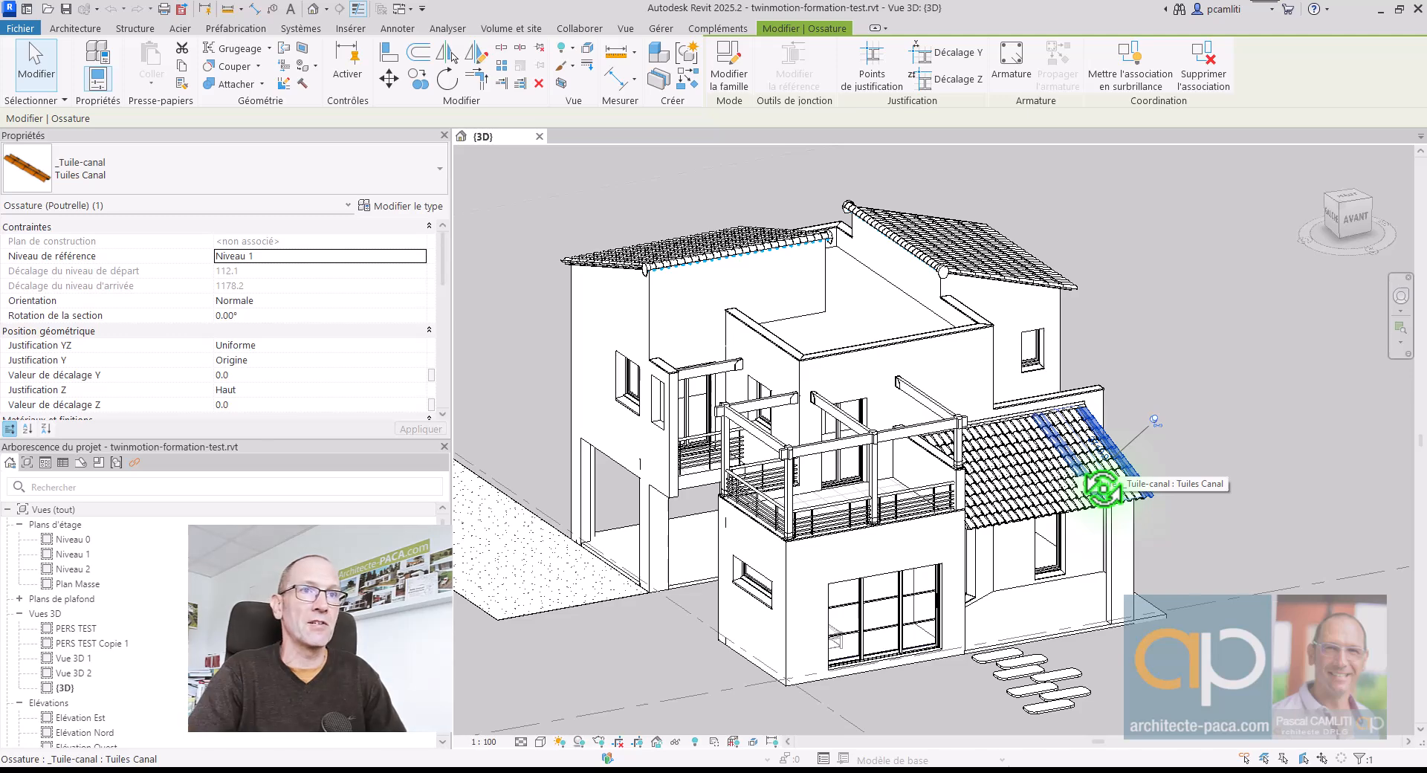
# Examine the terrace pergola up close, checking the beam brackets, the post bases and the railings.
pyautogui.scroll(1, 854, 546)
pyautogui.moveTo(902, 534); pyautogui.dragTo(1029, 448, button='middle')
pyautogui.moveTo(994, 522)
pyautogui.mouseDown(button='middle')
pyautogui.moveTo(941, 586)
pyautogui.moveTo(1047, 538)
pyautogui.moveTo(1019, 528)
pyautogui.mouseUp(button='middle')
pyautogui.scroll(2, 808, 351)
pyautogui.scroll(2, 808, 350)
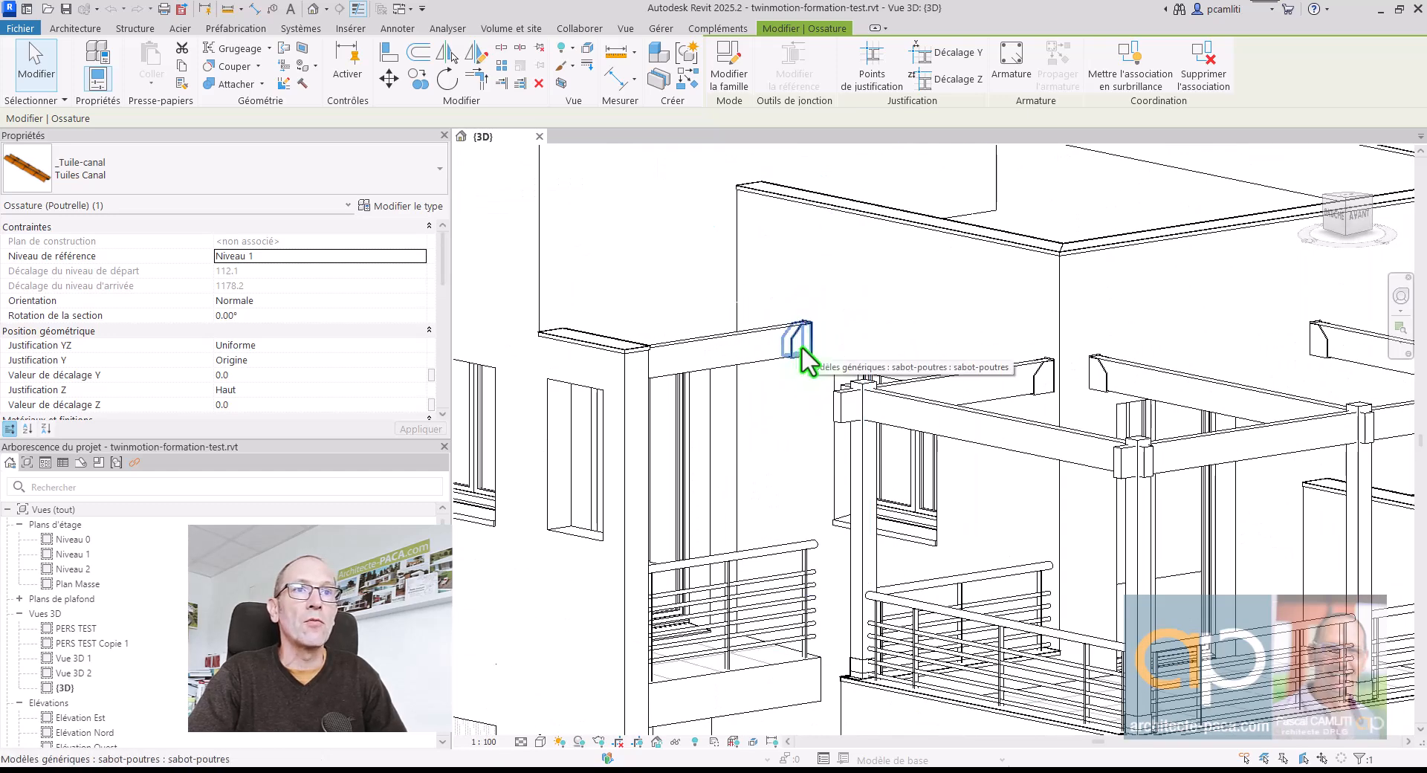
pyautogui.scroll(-1, 1035, 390)
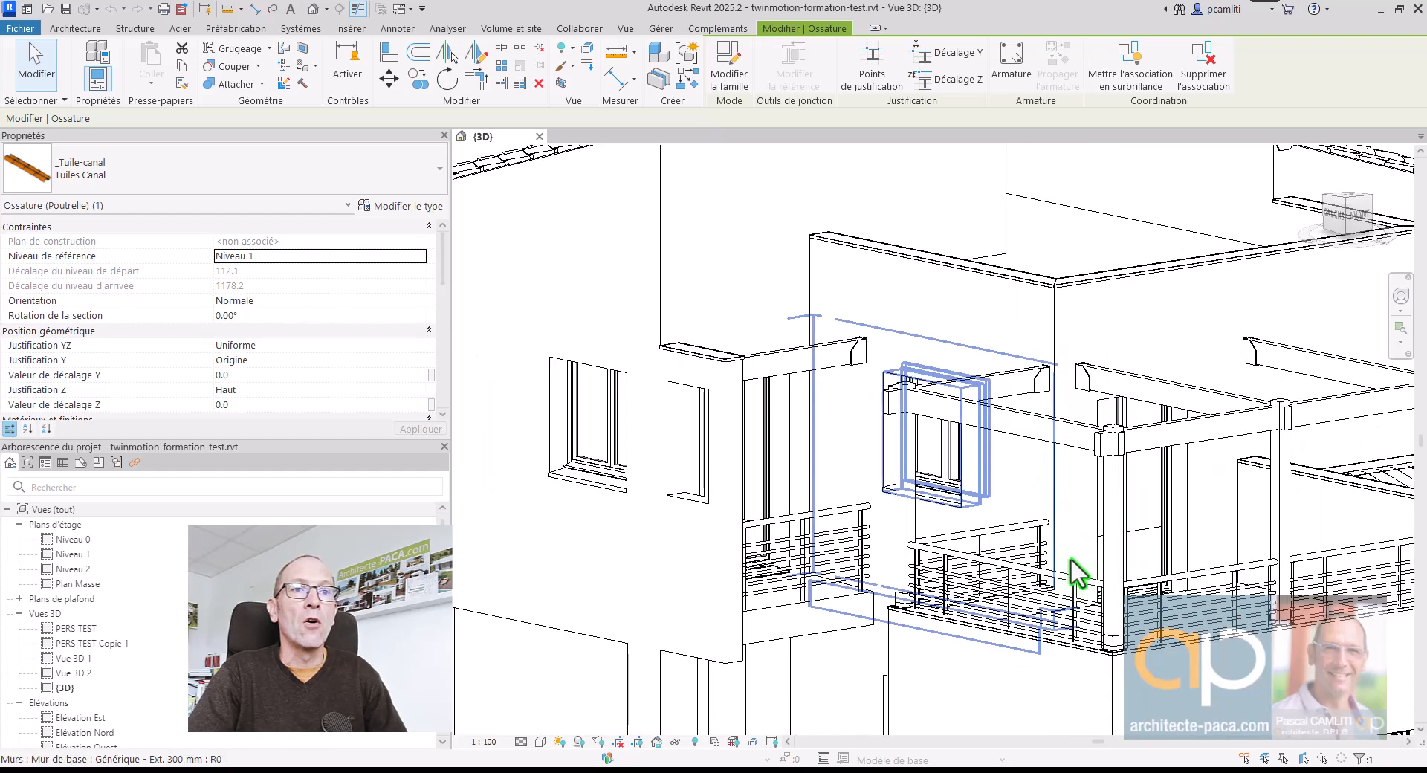
pyautogui.moveTo(1089, 576); pyautogui.dragTo(786, 456, button='middle')
pyautogui.scroll(-1, 1107, 422)
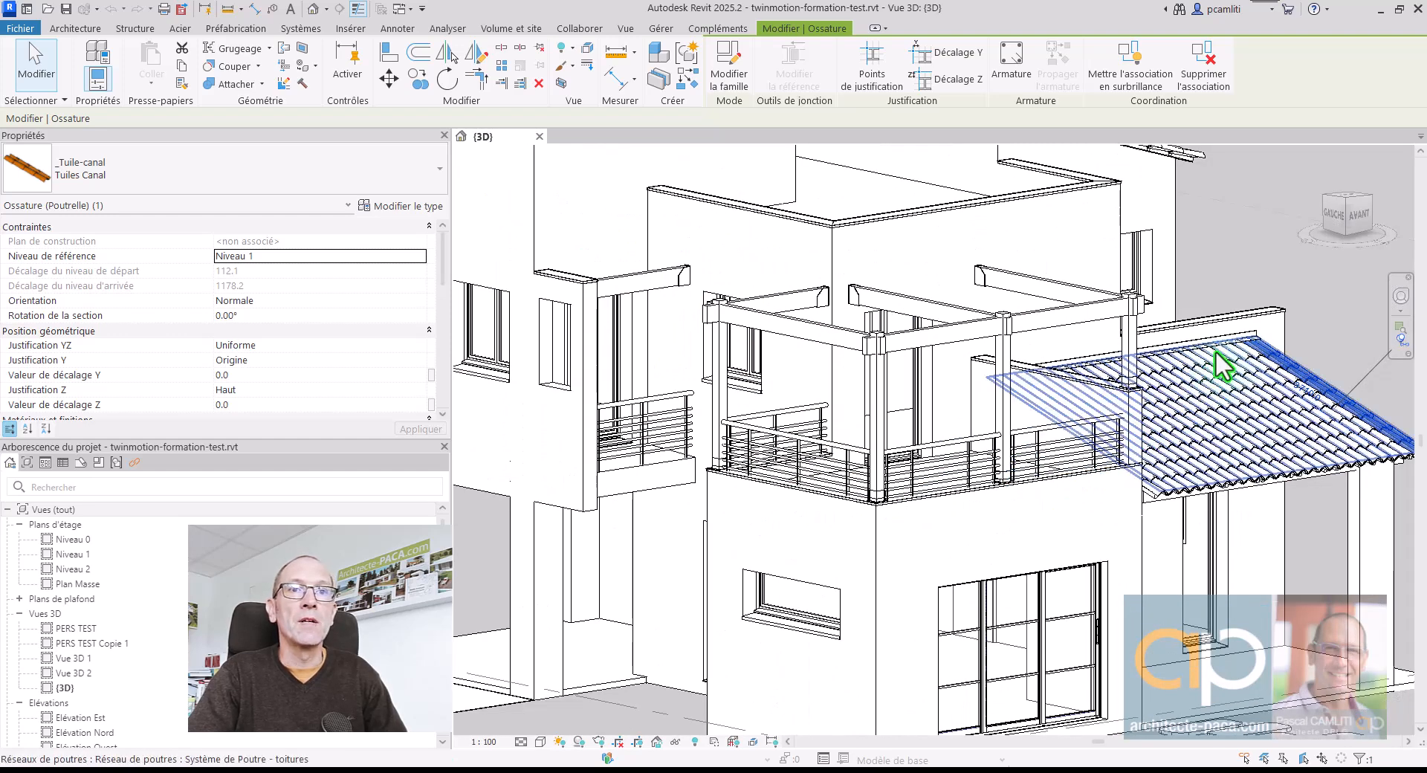
pyautogui.scroll(3, 1111, 412)
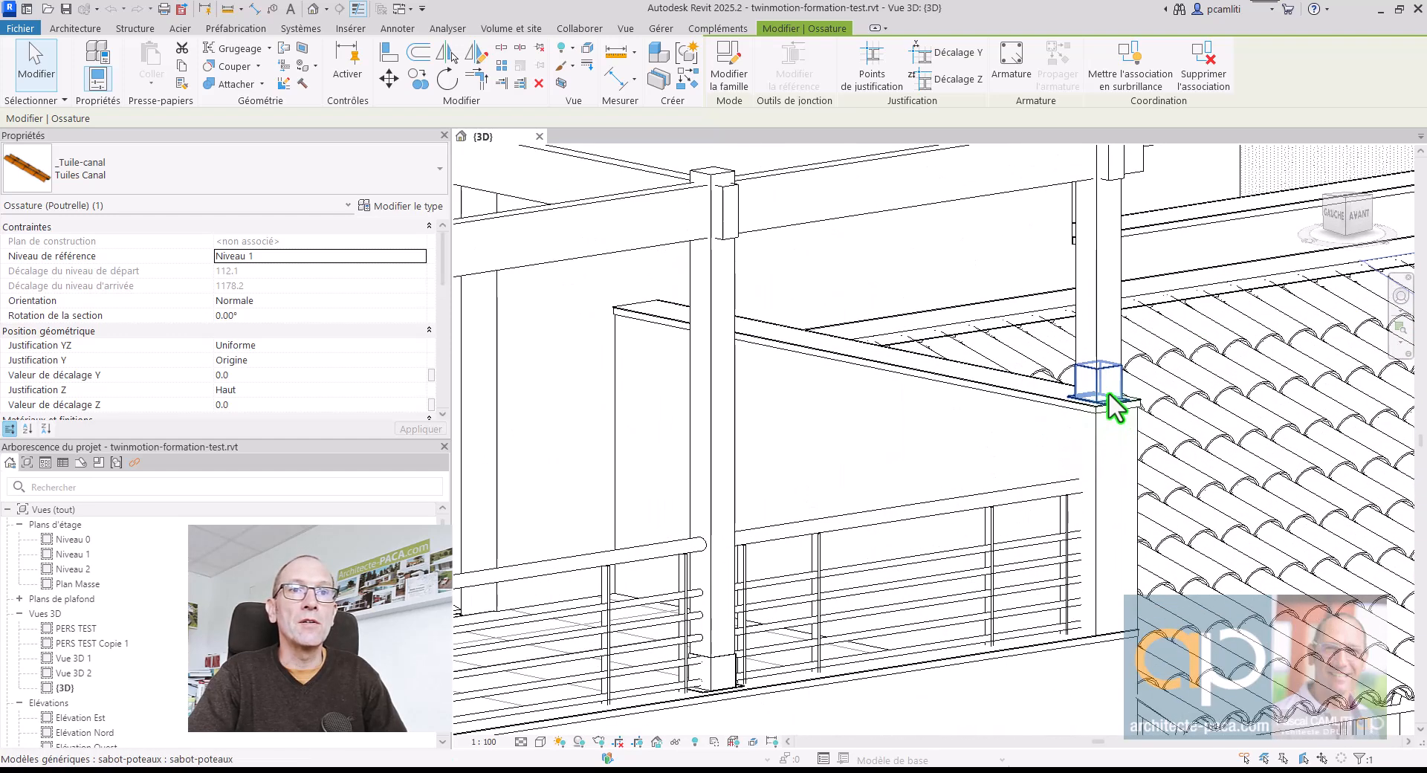
pyautogui.moveTo(758, 668); pyautogui.dragTo(947, 483, button='middle')
pyautogui.scroll(2, 882, 528)
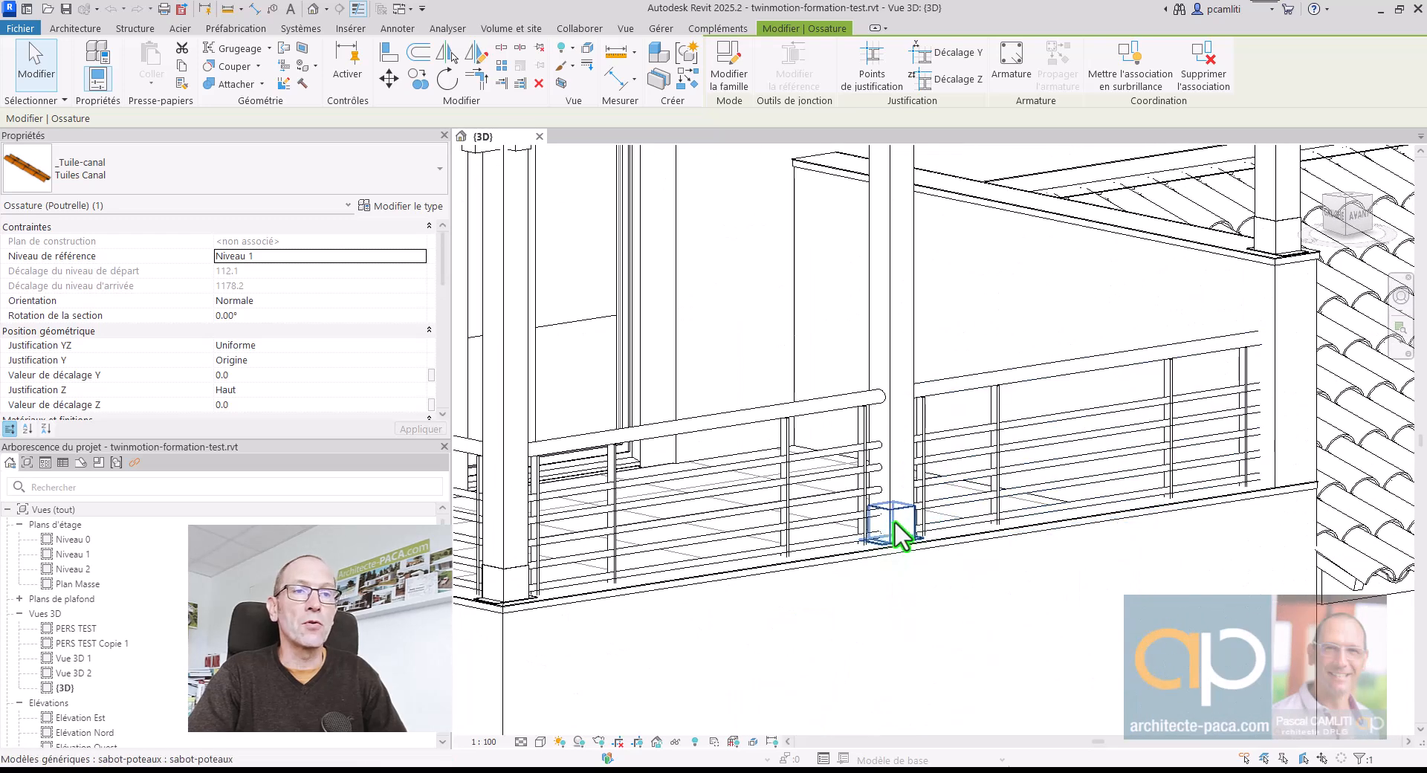
pyautogui.scroll(-5, 894, 520)
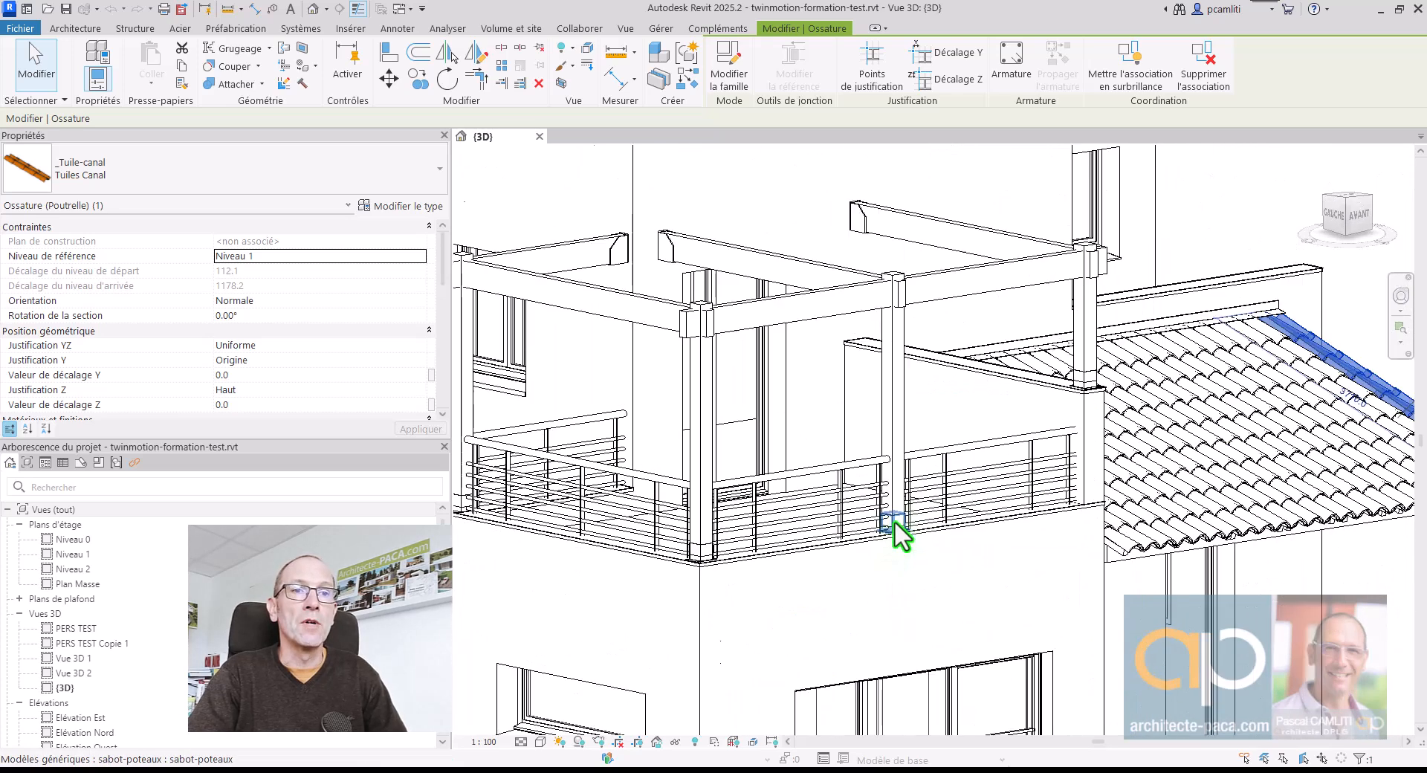
# Examine the modelling detail of the three-panel sliding window on the ground-floor facade.
pyautogui.moveTo(891, 557); pyautogui.dragTo(925, 477, button='middle')
pyautogui.scroll(2, 877, 581)
pyautogui.moveTo(930, 562); pyautogui.dragTo(1006, 430, button='middle')
pyautogui.scroll(2, 937, 490)
pyautogui.scroll(1, 942, 497)
pyautogui.scroll(2, 1041, 392)
pyautogui.scroll(-6, 1067, 408)
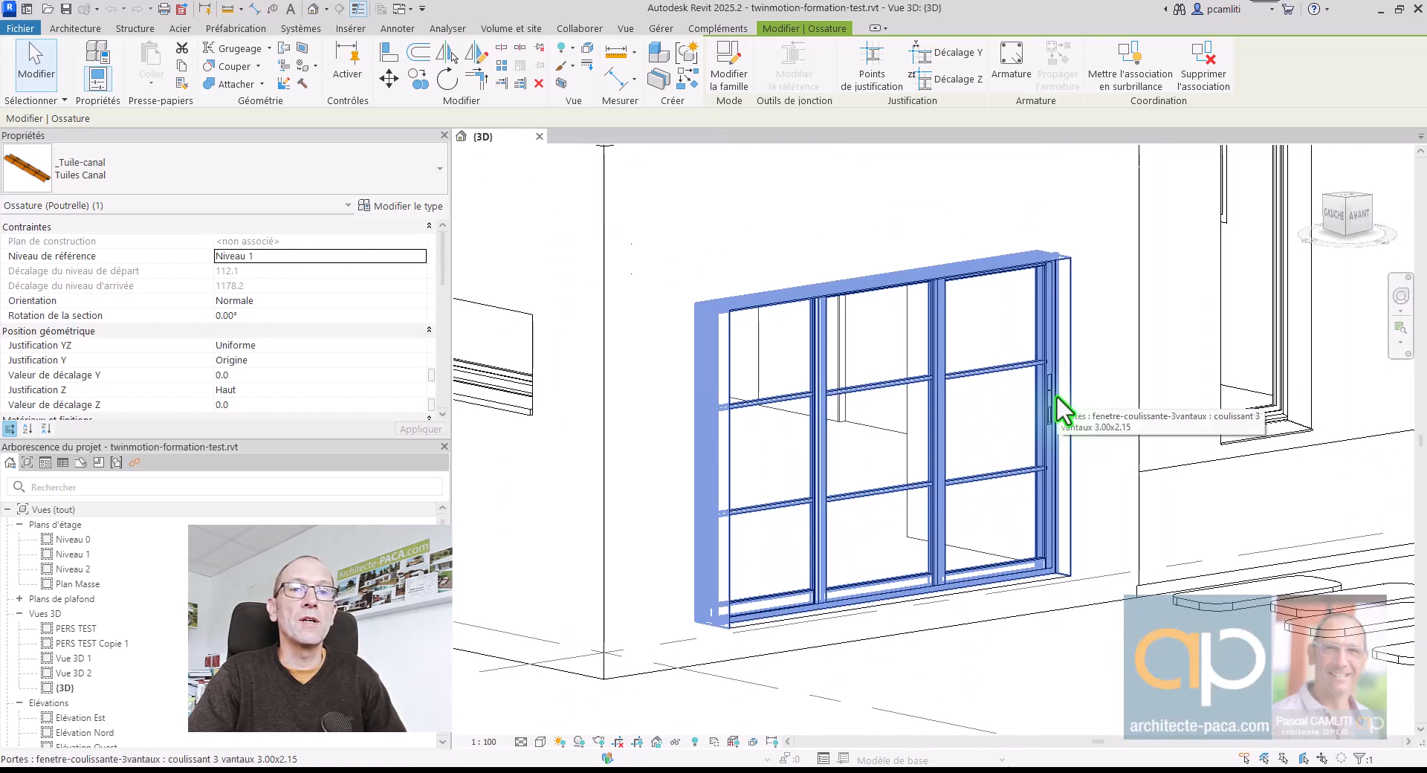
pyautogui.keyDown('shift'); pyautogui.moveTo(1261, 515); pyautogui.dragTo(1178, 519, button='middle'); pyautogui.keyUp('shift')
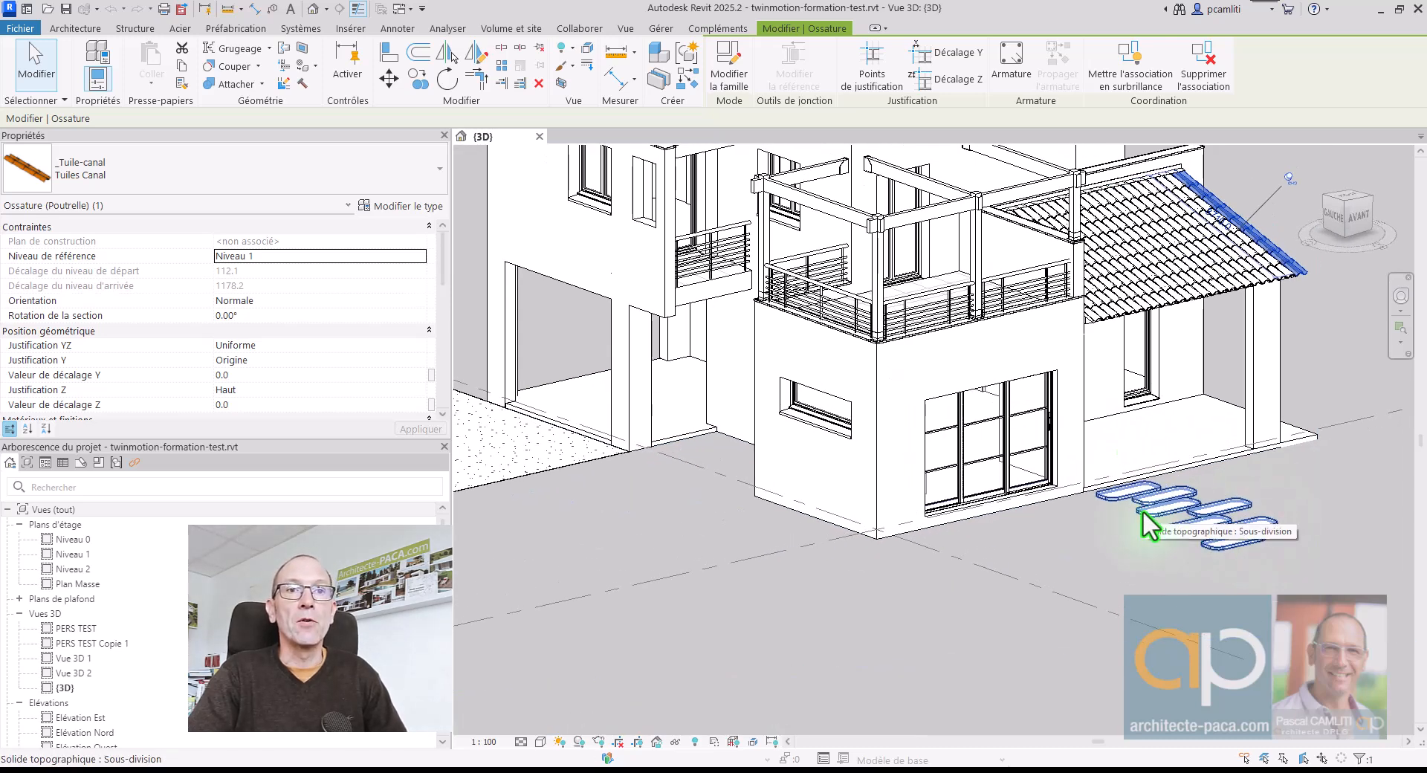
# Examine the stepping-stone and driveway subdivisions of the toposolid and the coping on the flat roof's parapet.
pyautogui.scroll(-1, 1143, 513)
pyautogui.moveTo(783, 603); pyautogui.dragTo(896, 597, button='middle')
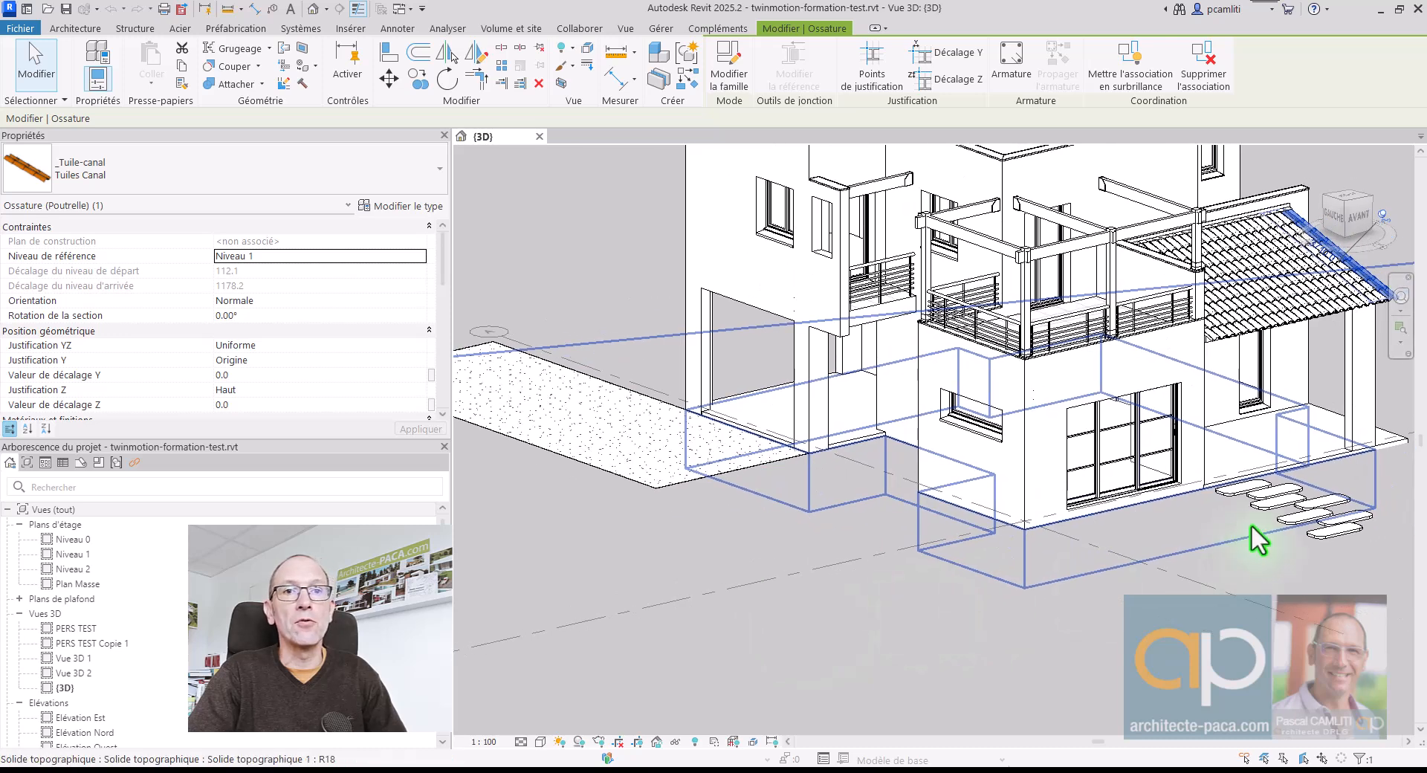
pyautogui.click(668, 464)
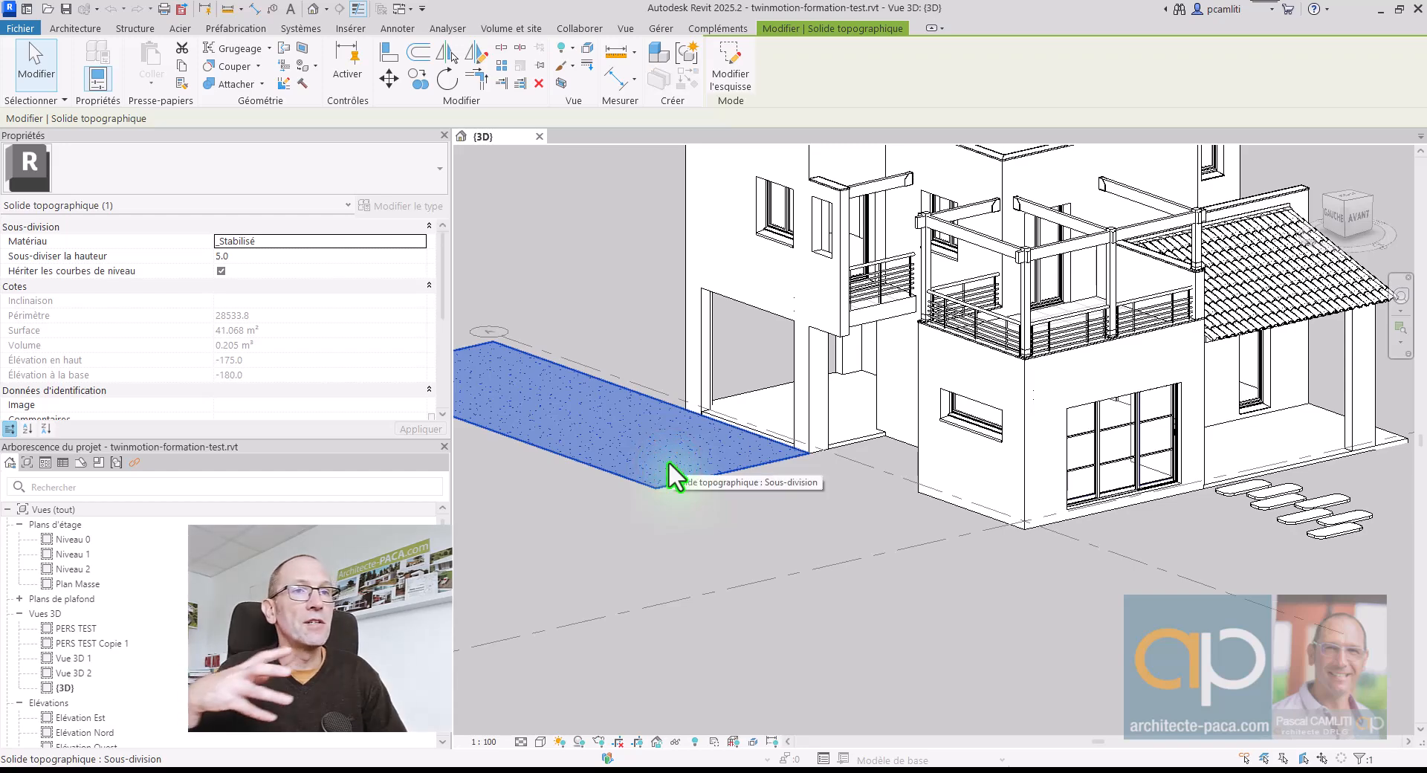
pyautogui.scroll(-2, 667, 460)
pyautogui.keyDown('shift'); pyautogui.moveTo(1079, 487); pyautogui.dragTo(1040, 538, button='middle'); pyautogui.keyUp('shift')
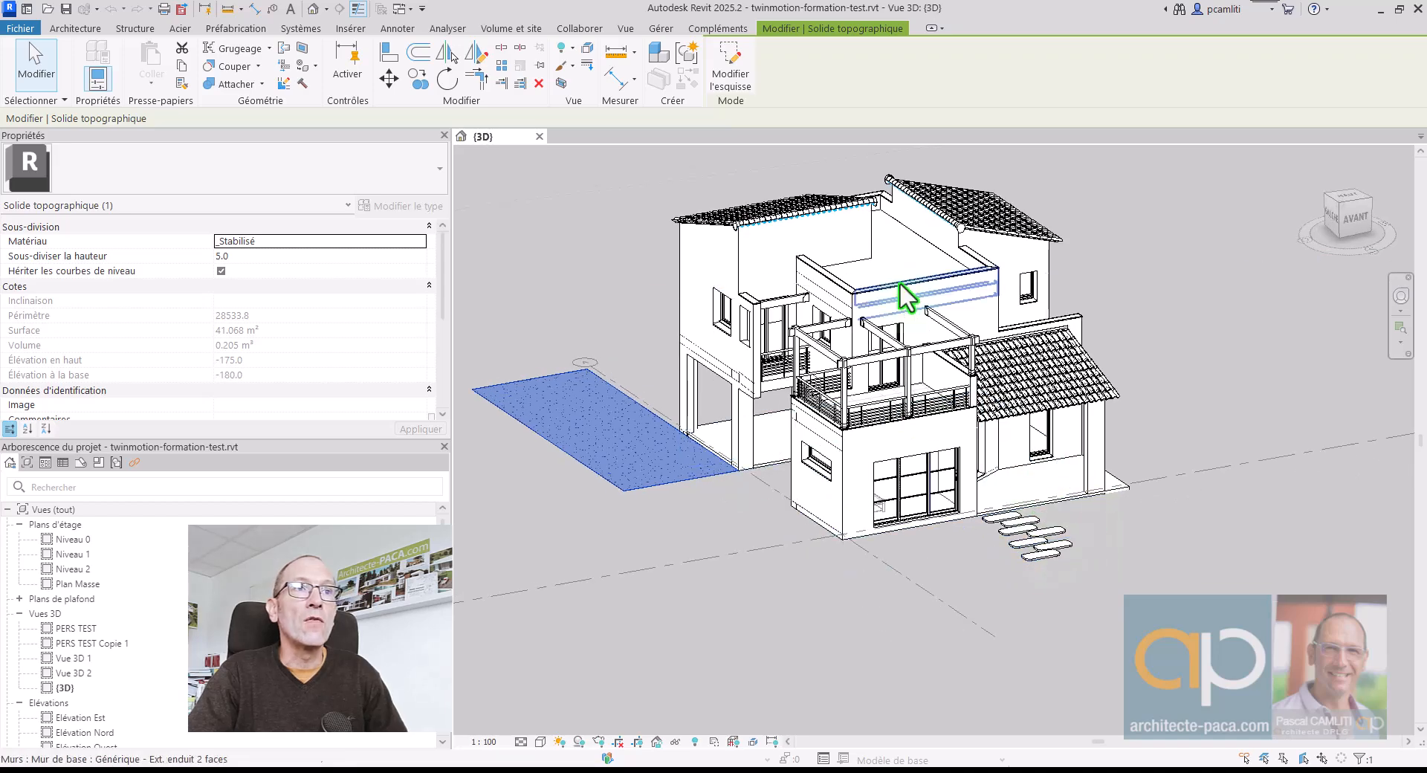
pyautogui.scroll(8, 914, 342)
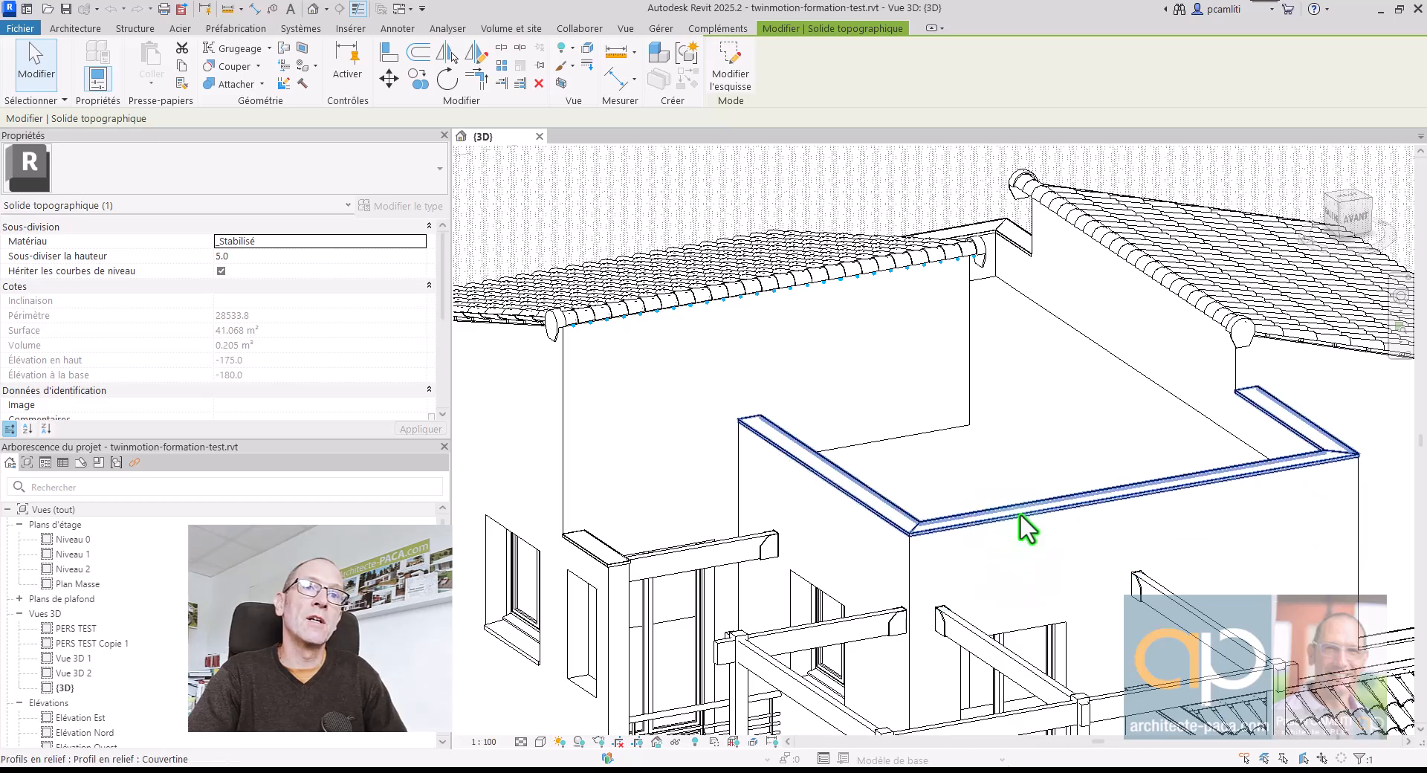
pyautogui.scroll(-4, 1009, 511)
pyautogui.keyDown('shift'); pyautogui.moveTo(1083, 542); pyautogui.dragTo(1209, 394, button='middle'); pyautogui.keyUp('shift')
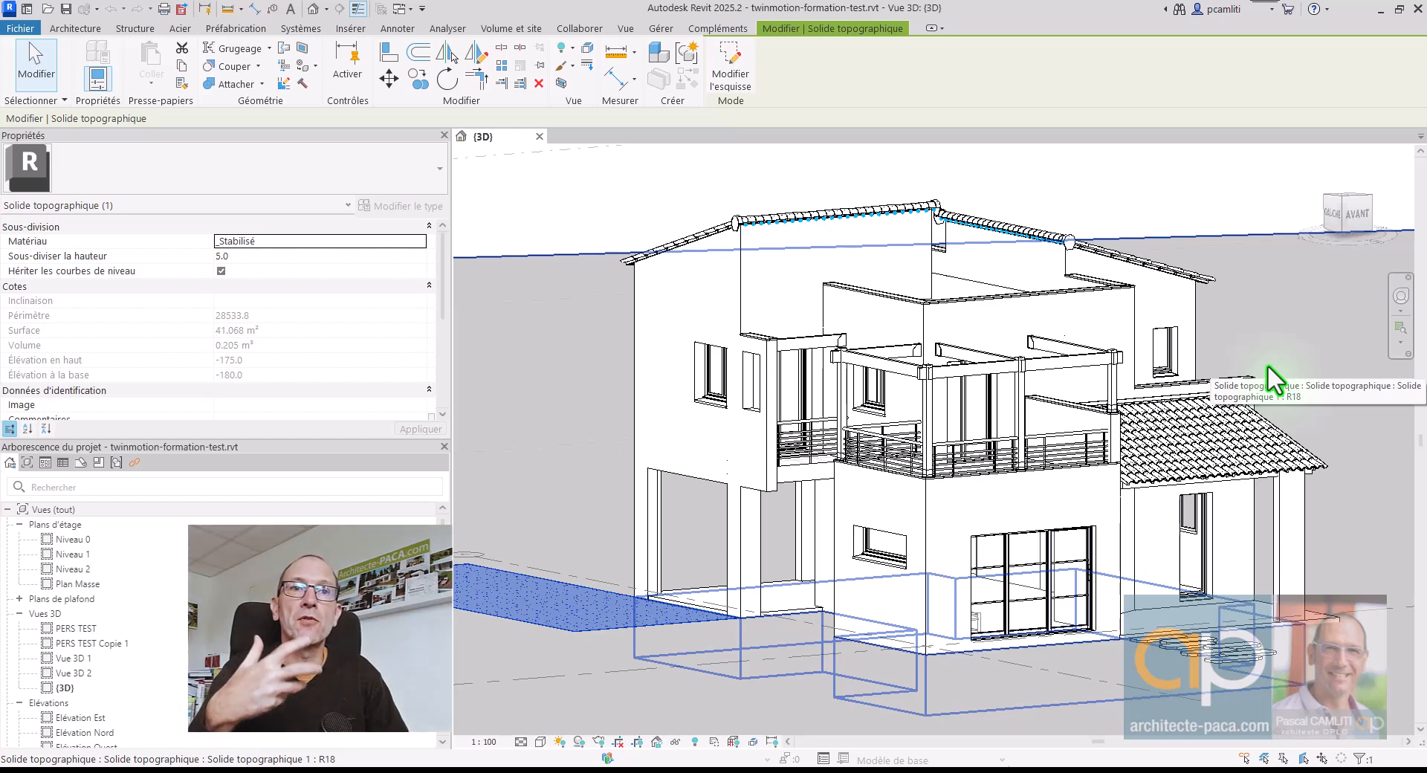
# Open the Twinmotion export of the 3D view to a Datasmith file and close it without saving.
pyautogui.click(1103, 196)
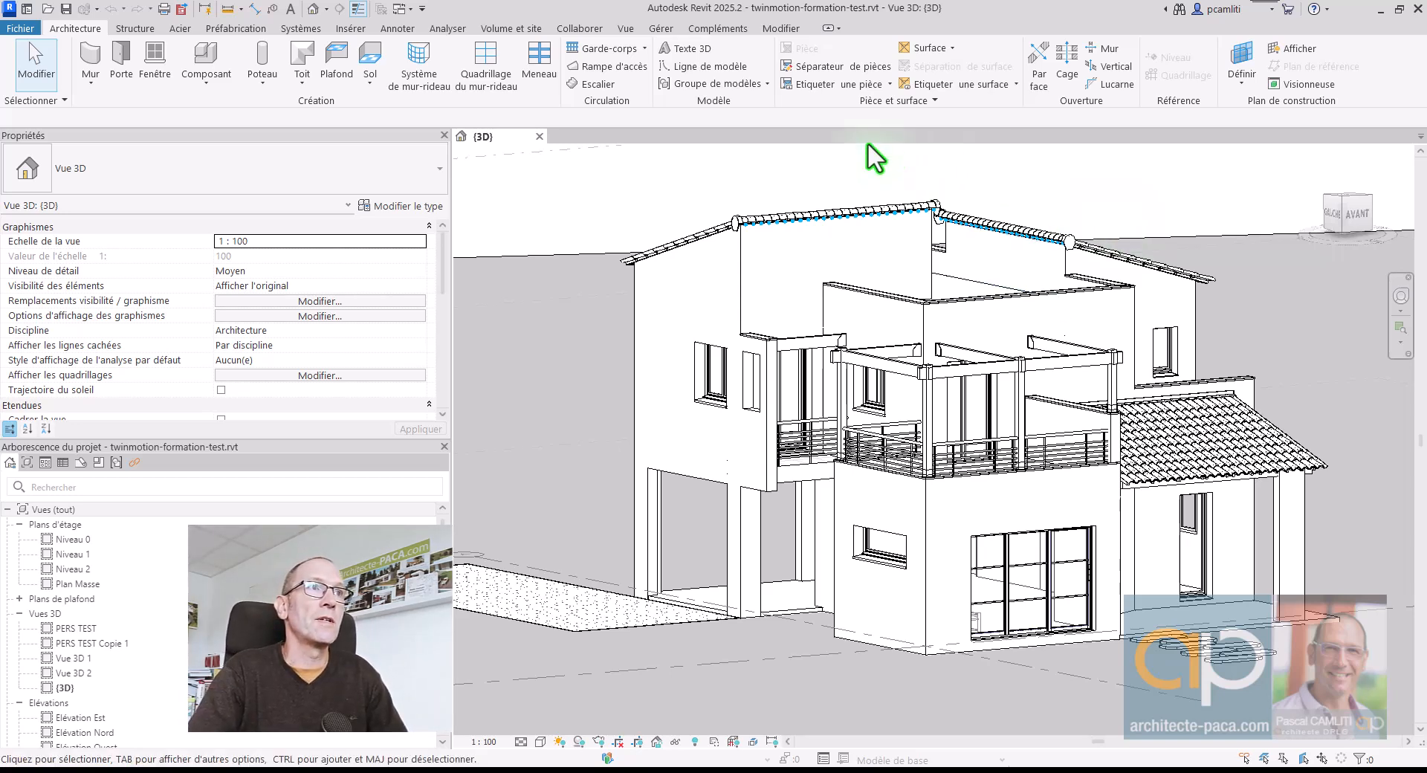
pyautogui.click(630, 26)
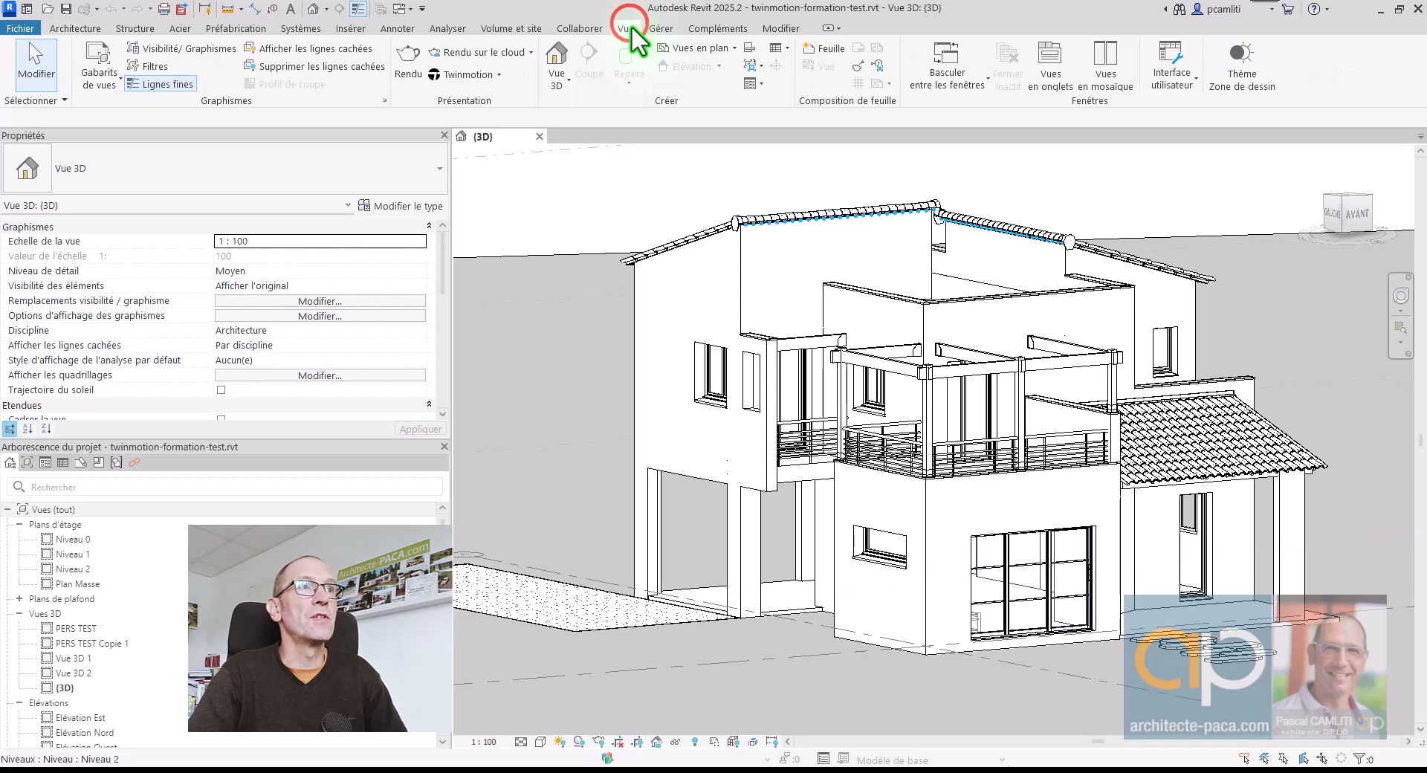
pyautogui.click(494, 75)
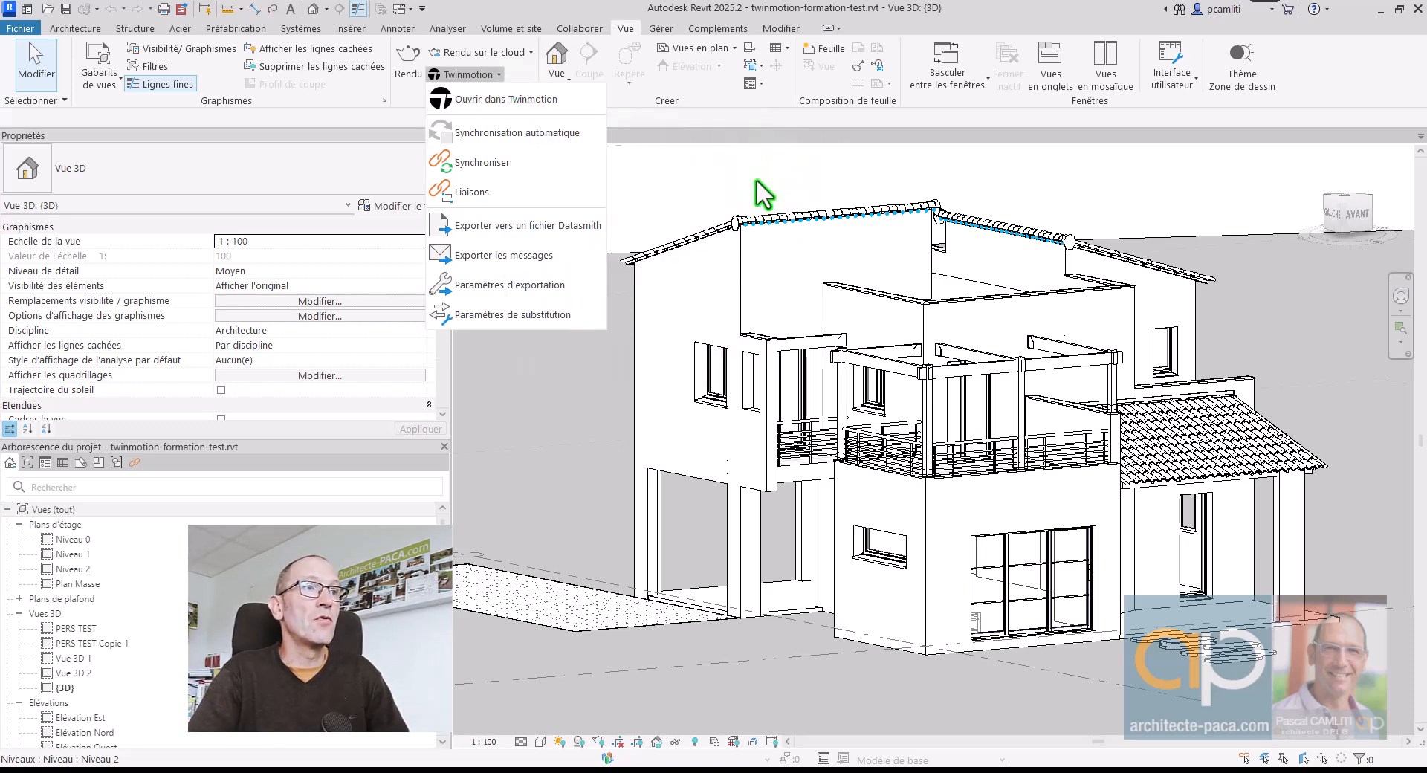
pyautogui.click(556, 226)
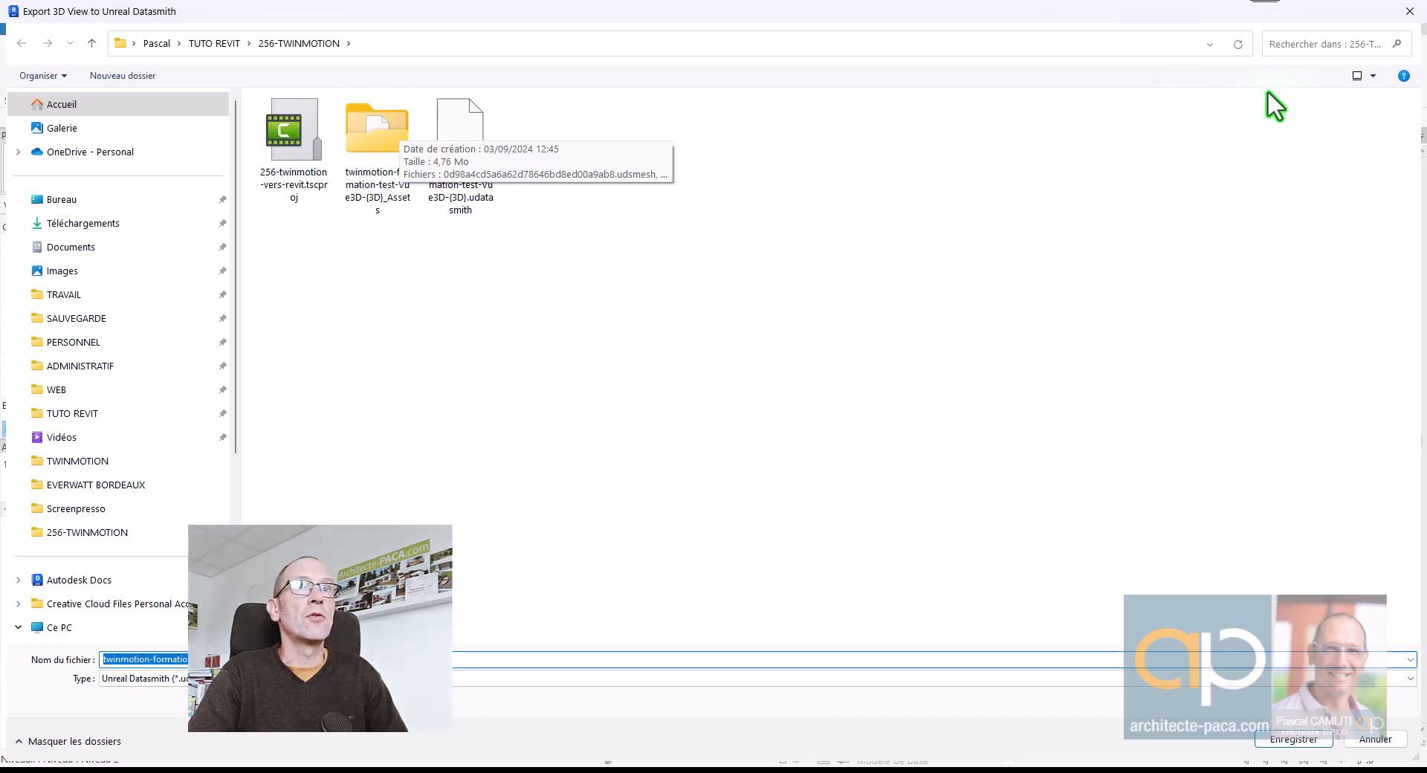
pyautogui.click(1409, 11)
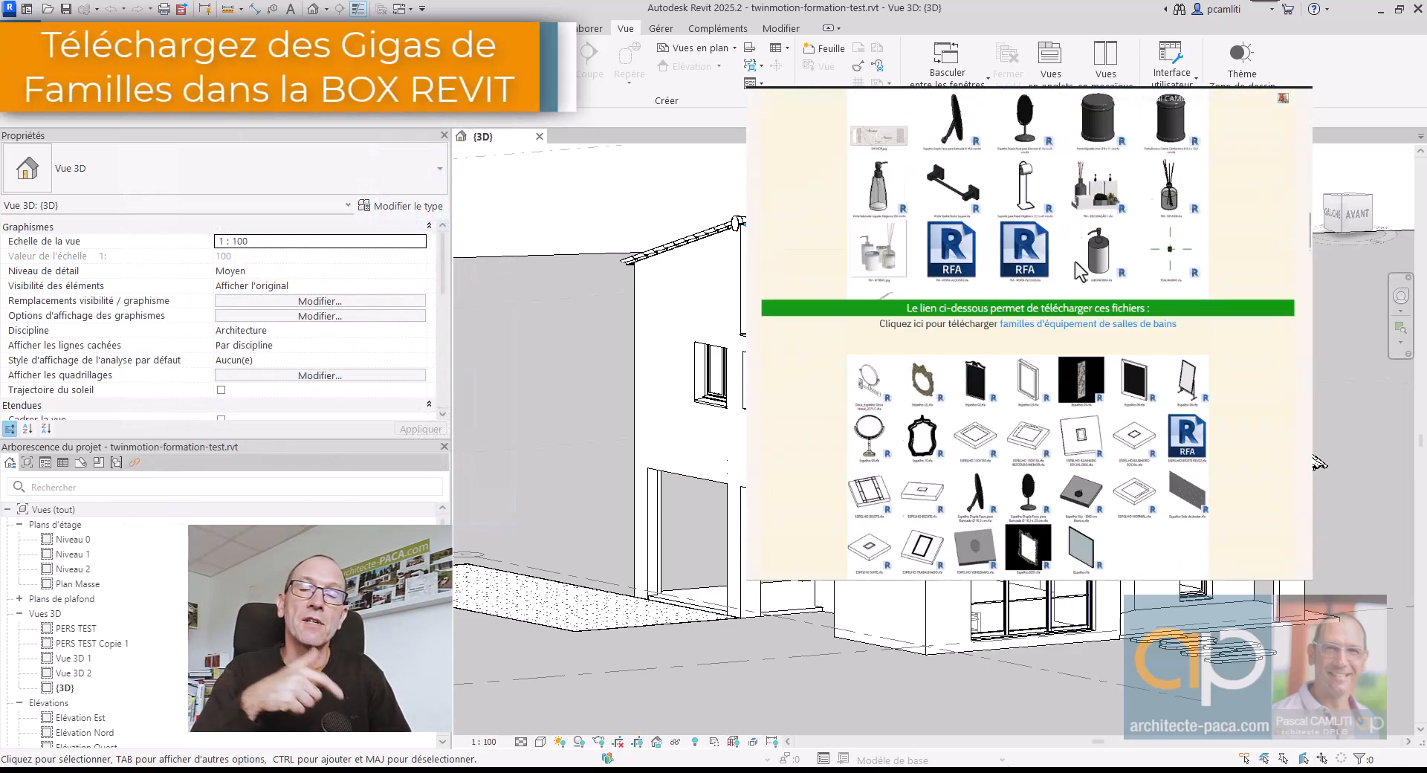
# Browse the web page of downloadable Revit family packs, including mirrors, classroom furniture, railings, doors and windows.
pyautogui.scroll(-15, 1079, 272)
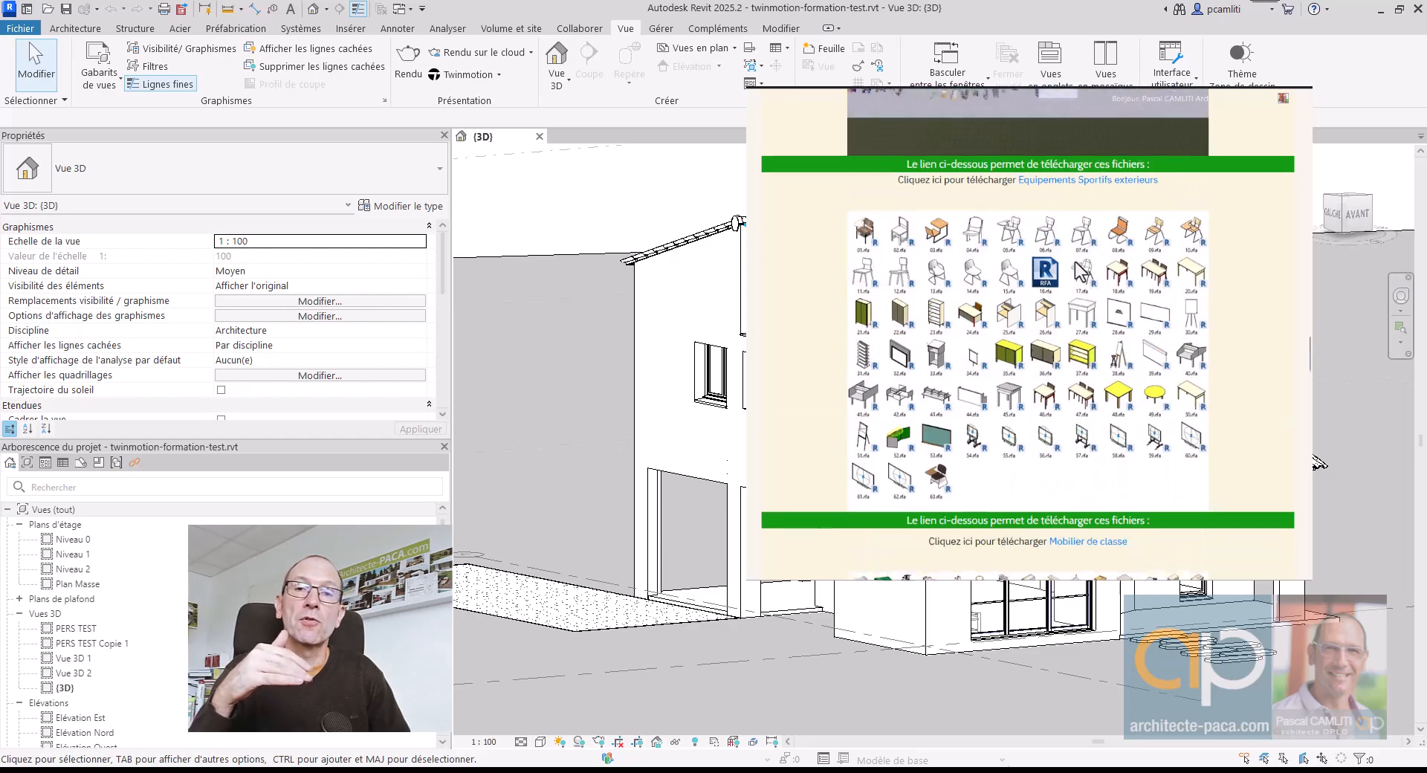
pyautogui.scroll(-10, 1079, 271)
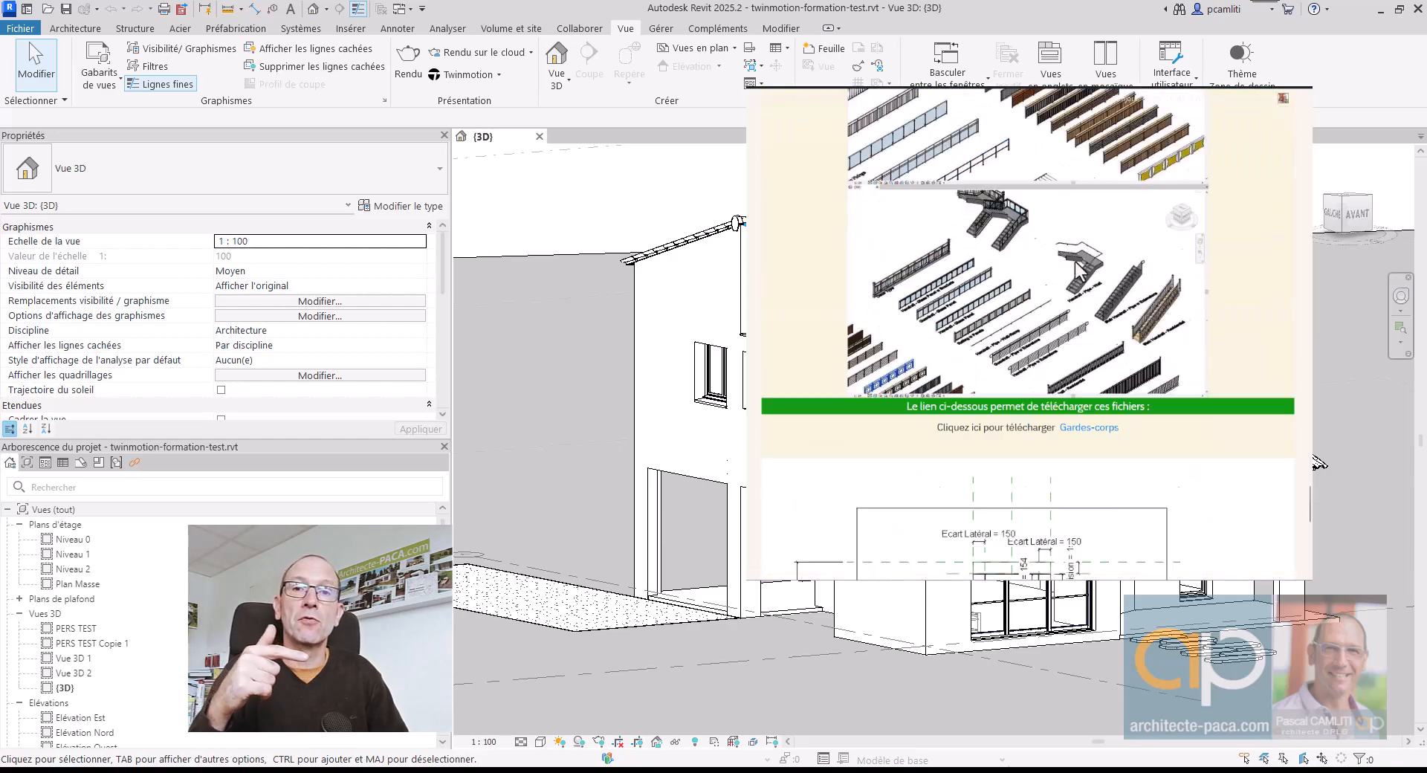
pyautogui.scroll(5, 1079, 272)
pyautogui.scroll(20, 1079, 272)
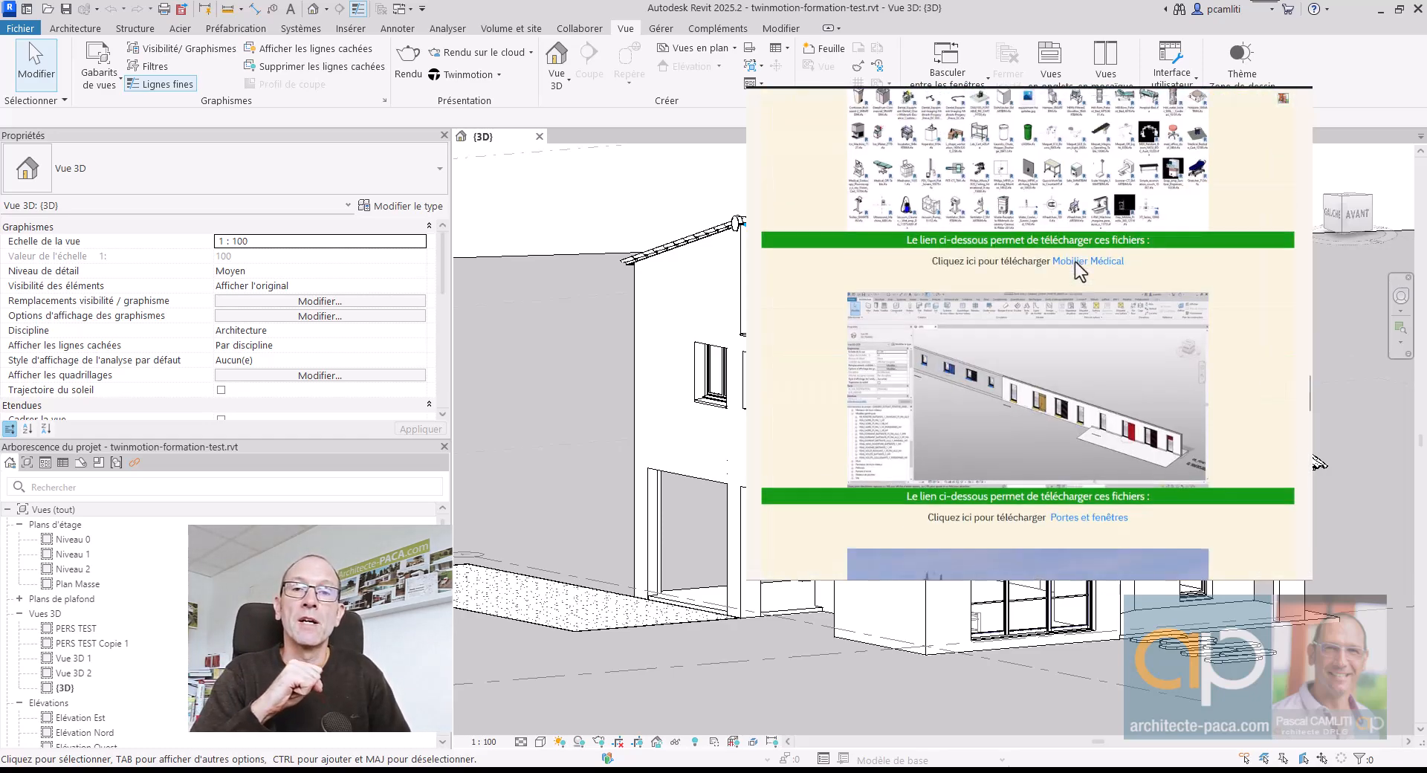
pyautogui.scroll(20, 1079, 272)
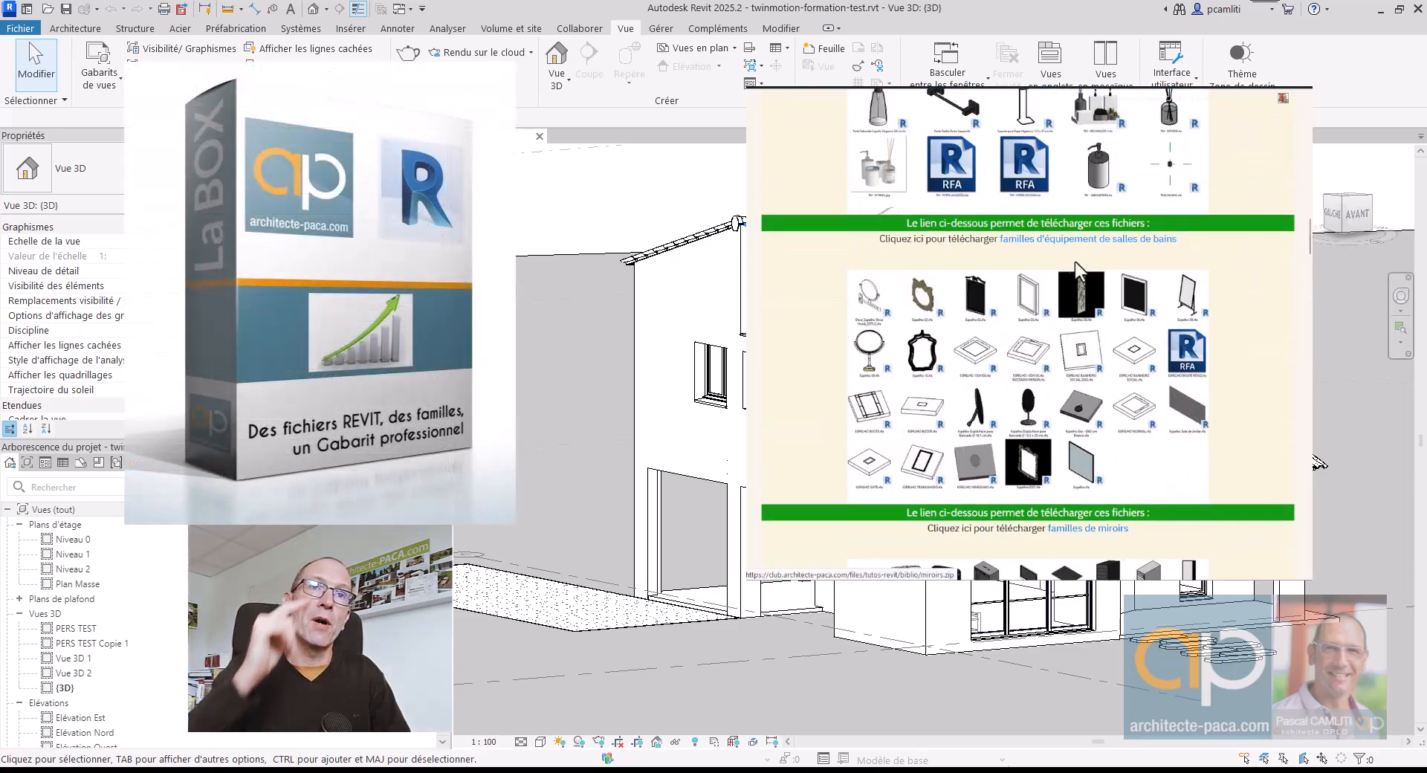
pyautogui.scroll(1, 1075, 263)
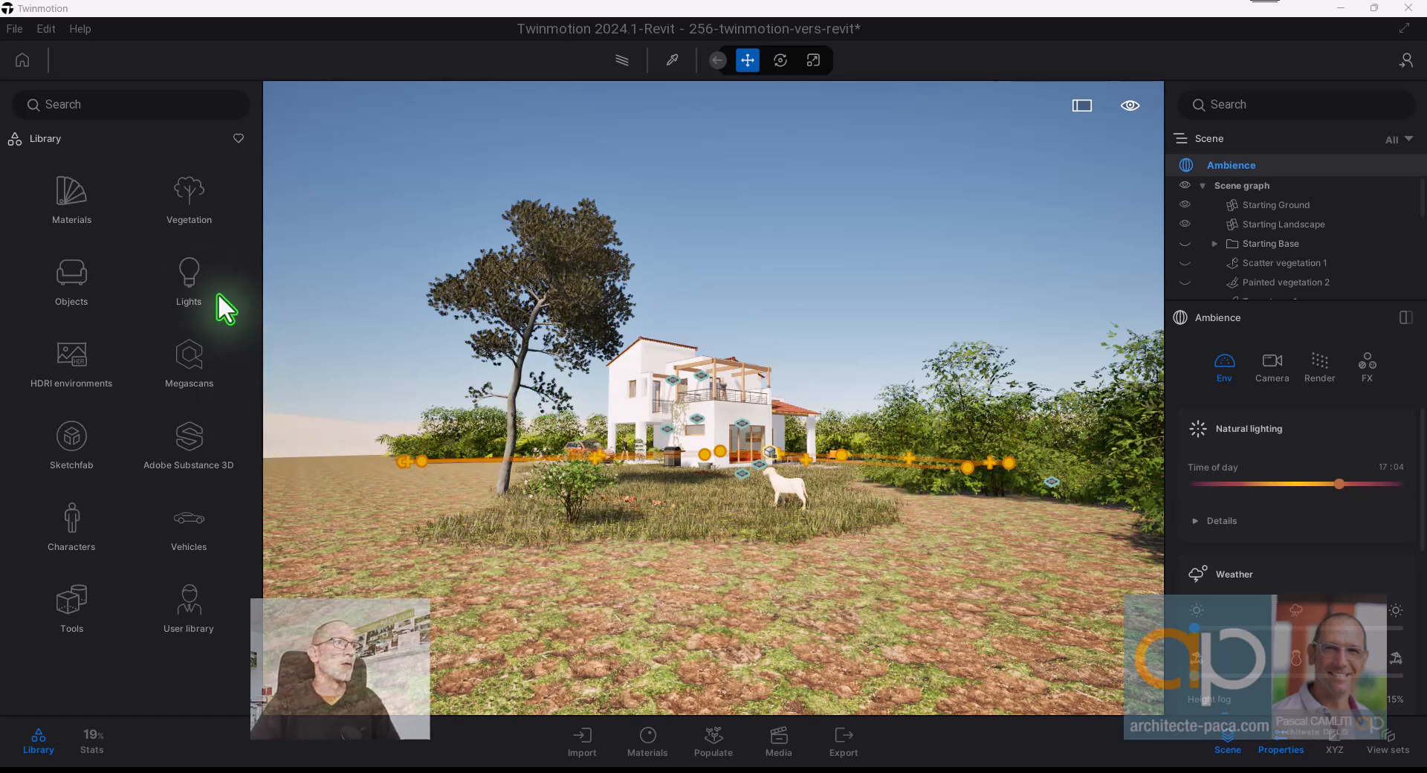
# In Twinmotion, look through the Materials library and the scene graph, and view the house up close.
pyautogui.click(73, 190)
pyautogui.click(43, 140)
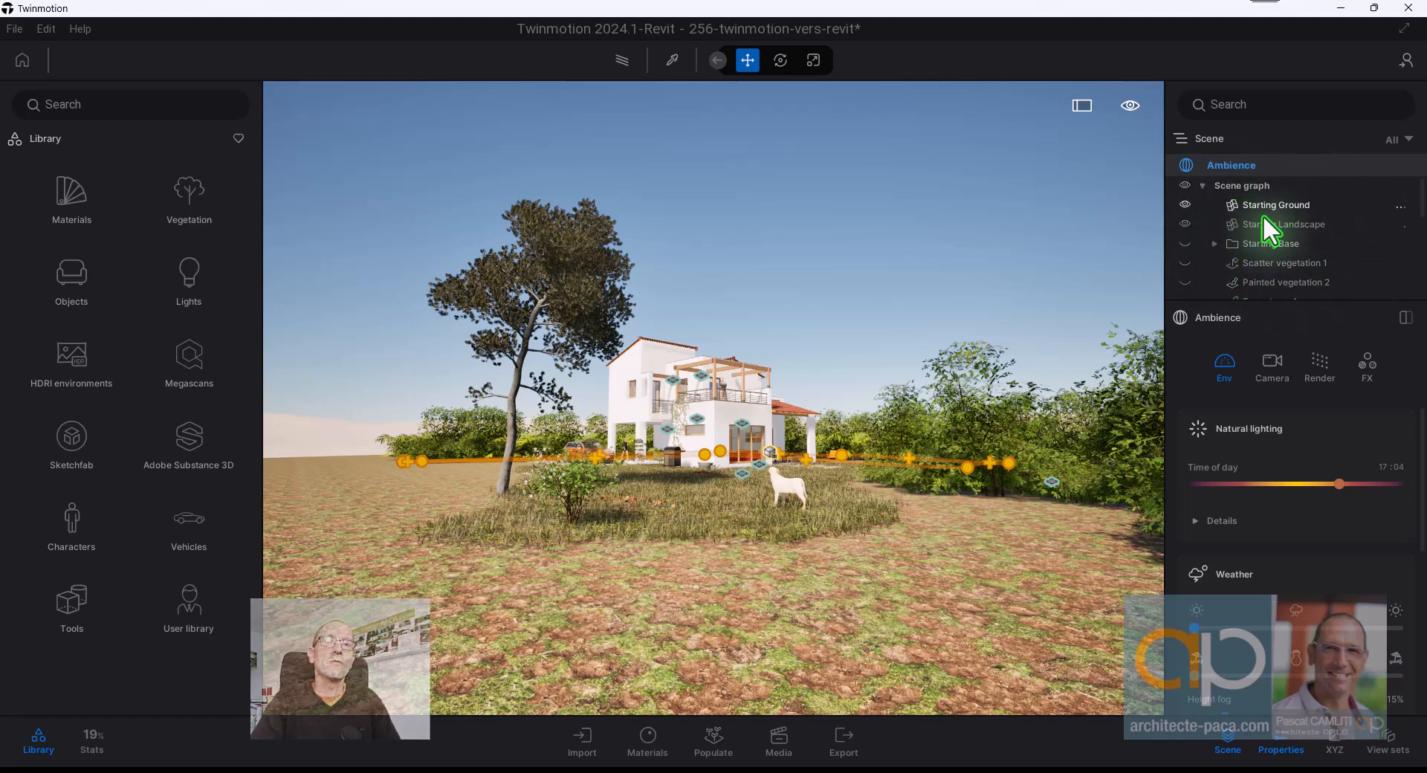
pyautogui.scroll(-5, 1282, 245)
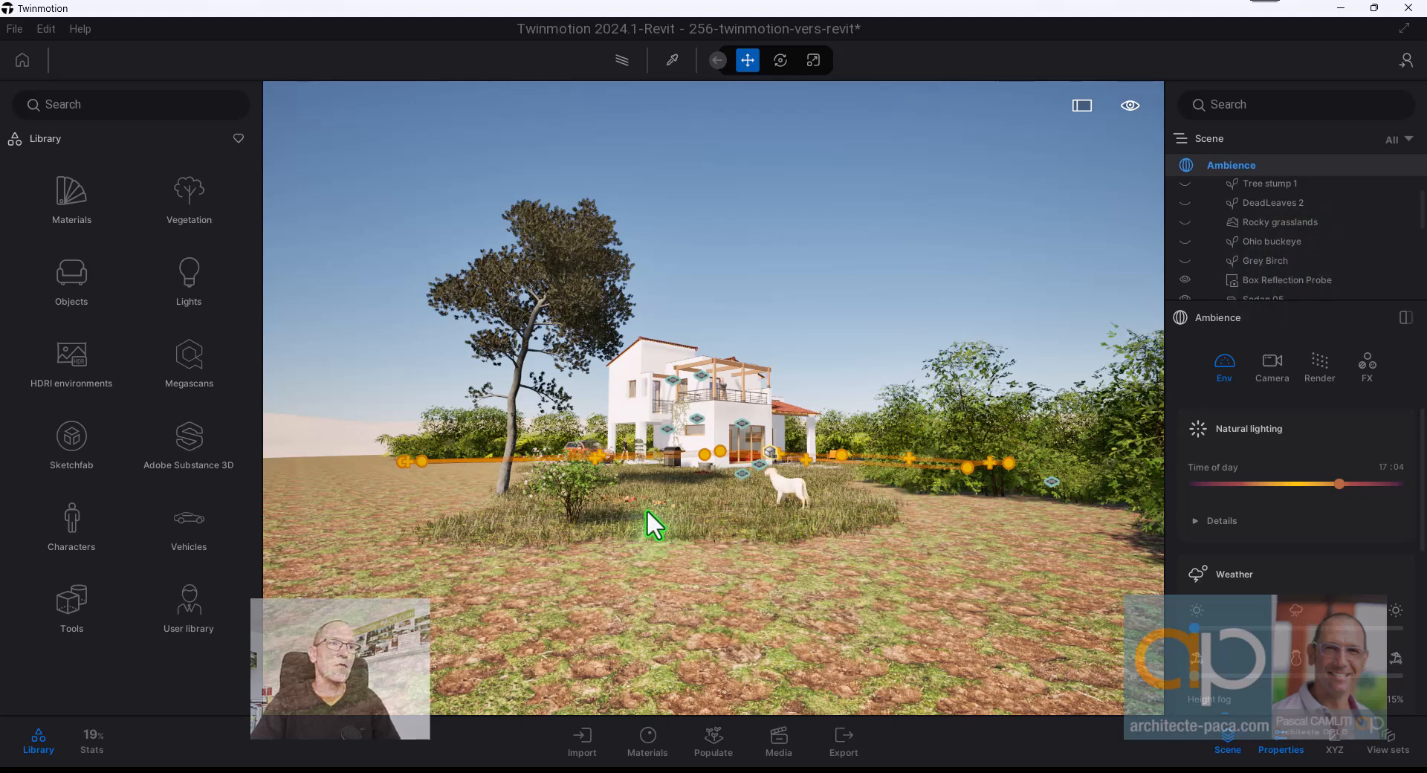
pyautogui.scroll(5, 675, 487)
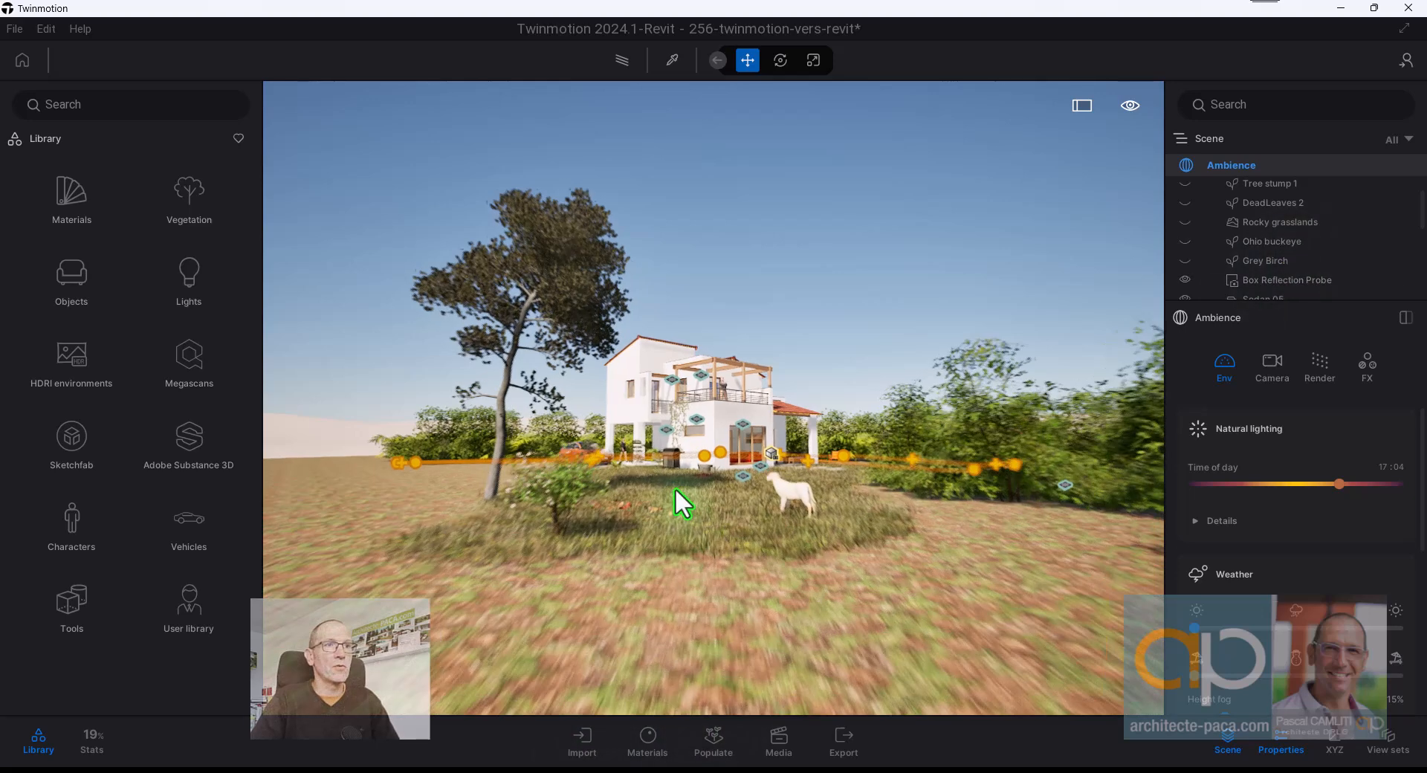
pyautogui.scroll(5, 688, 483)
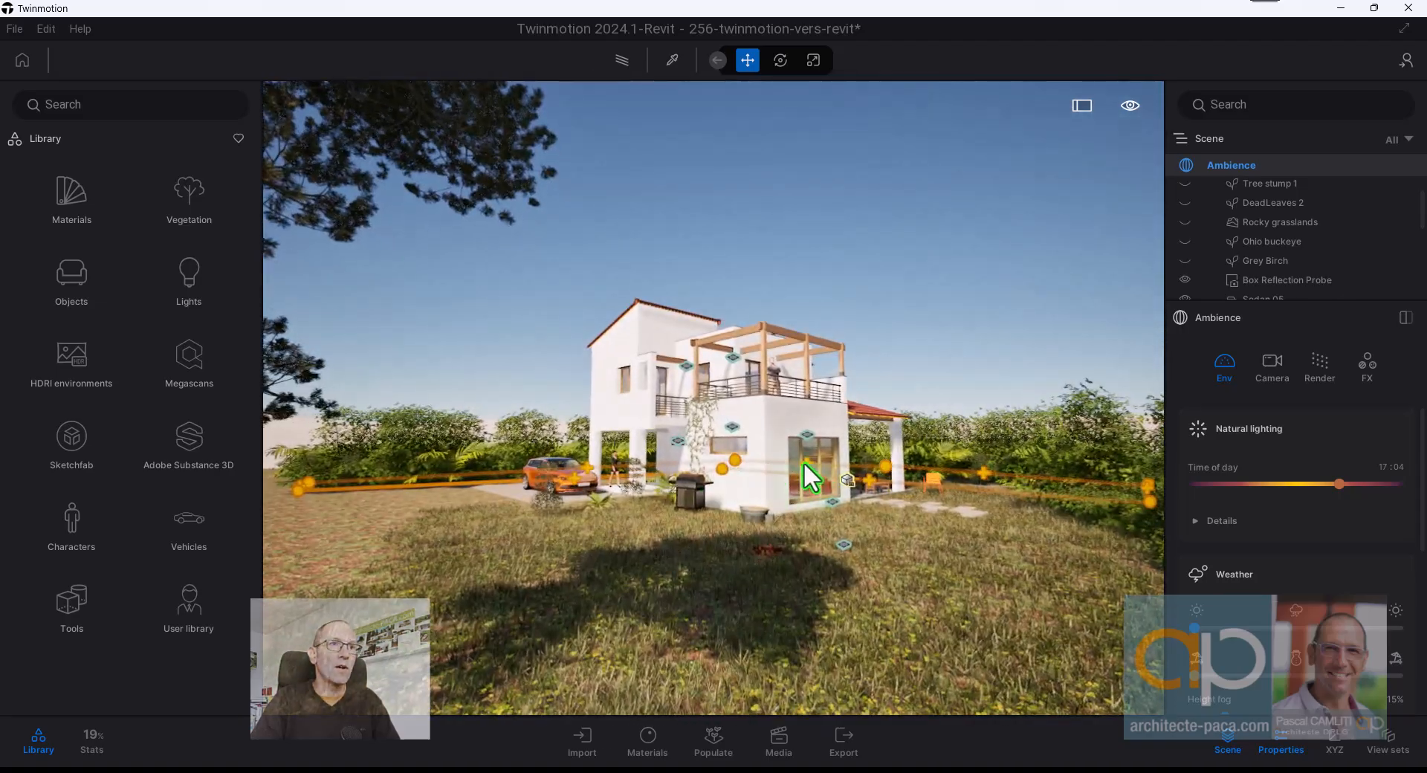
pyautogui.moveTo(804, 461); pyautogui.dragTo(826, 452, button='middle')
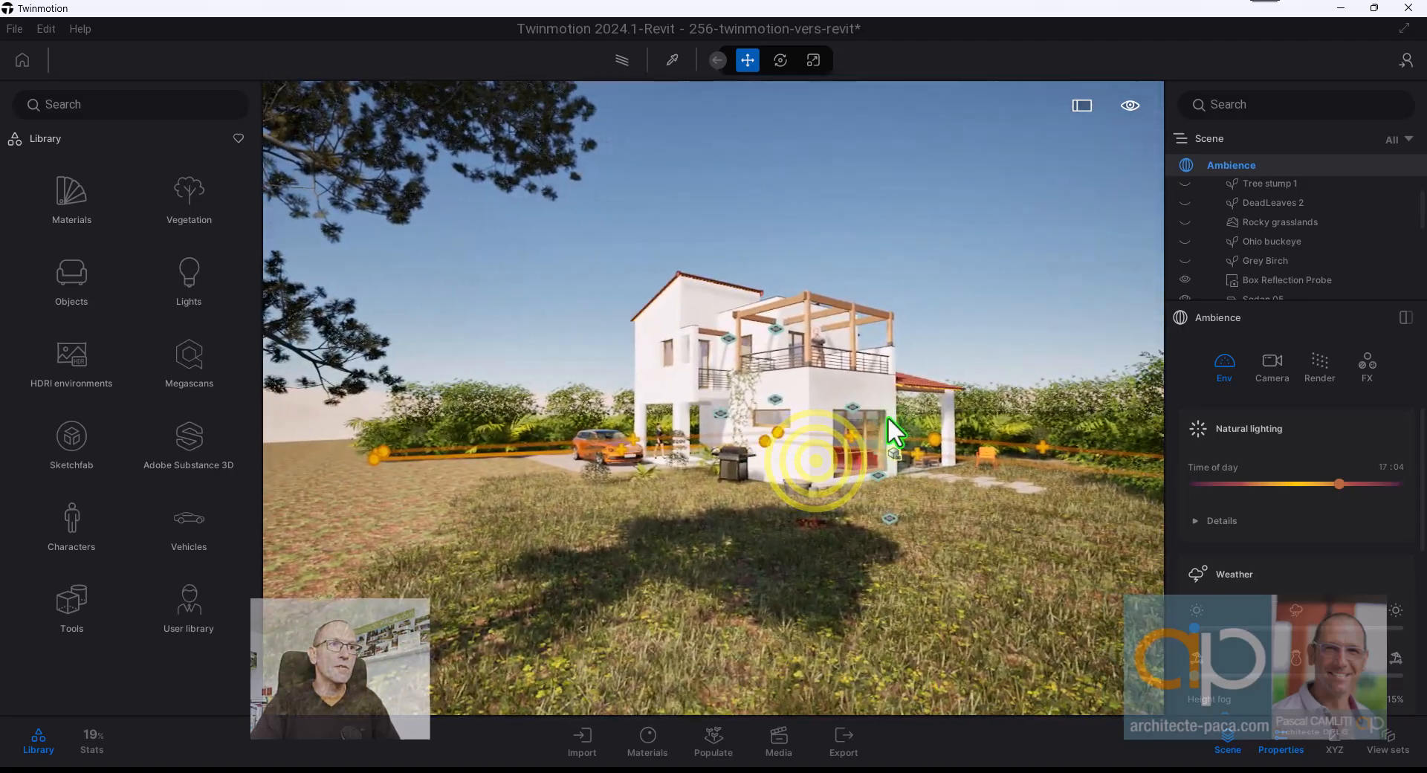
# Examine the climbing plant, terrace railing and textured wall finish on the house's facade up close.
pyautogui.scroll(5, 839, 439)
pyautogui.scroll(10, 883, 493)
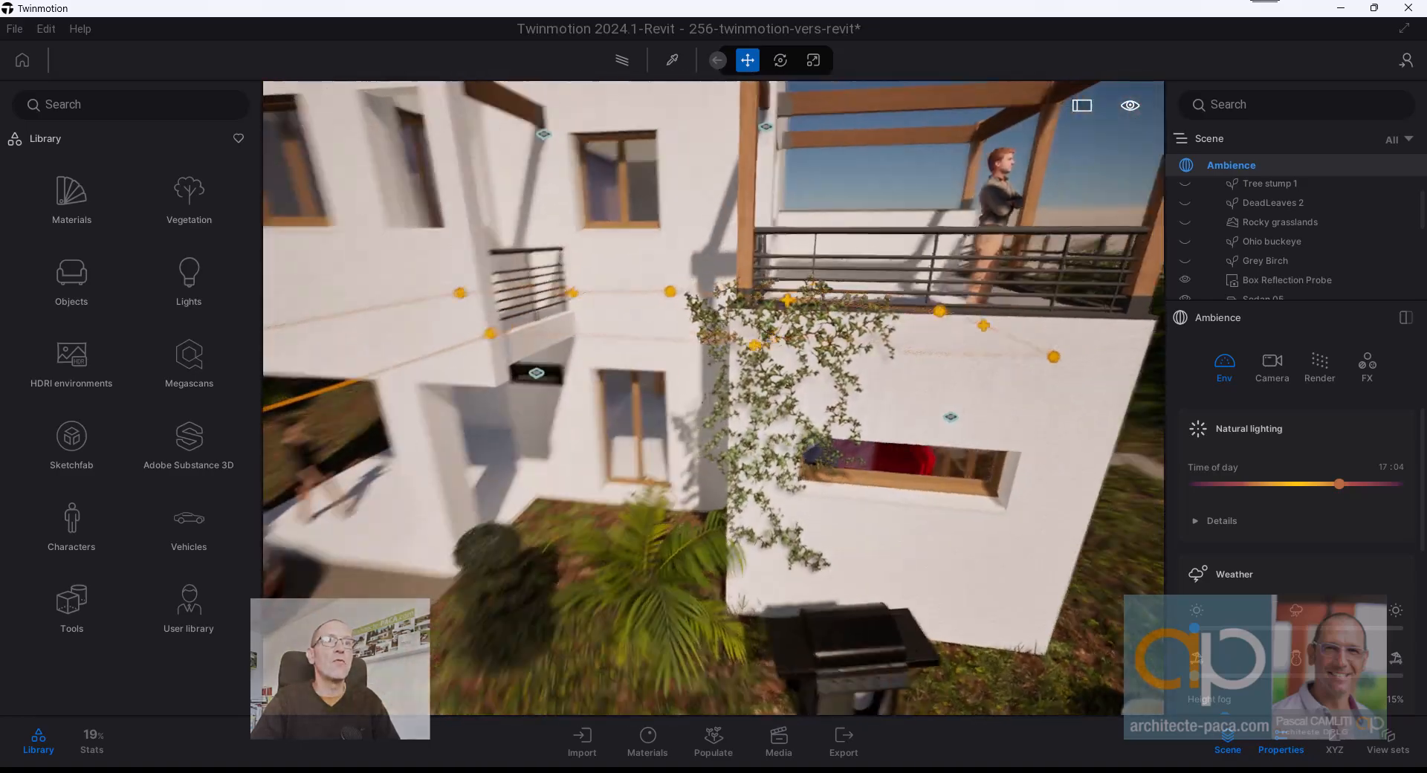
pyautogui.moveTo(883, 494)
pyautogui.keyDown('shift'); pyautogui.mouseDown(button='middle')
pyautogui.moveTo(884, 553)
pyautogui.moveTo(883, 472)
pyautogui.mouseUp(button='middle'); pyautogui.keyUp('shift')
pyautogui.moveTo(1115, 372); pyautogui.dragTo(600, 368, button='middle')
pyautogui.scroll(4, 489, 332)
pyautogui.moveTo(489, 332); pyautogui.dragTo(618, 335, button='middle')
pyautogui.scroll(-5, 671, 282)
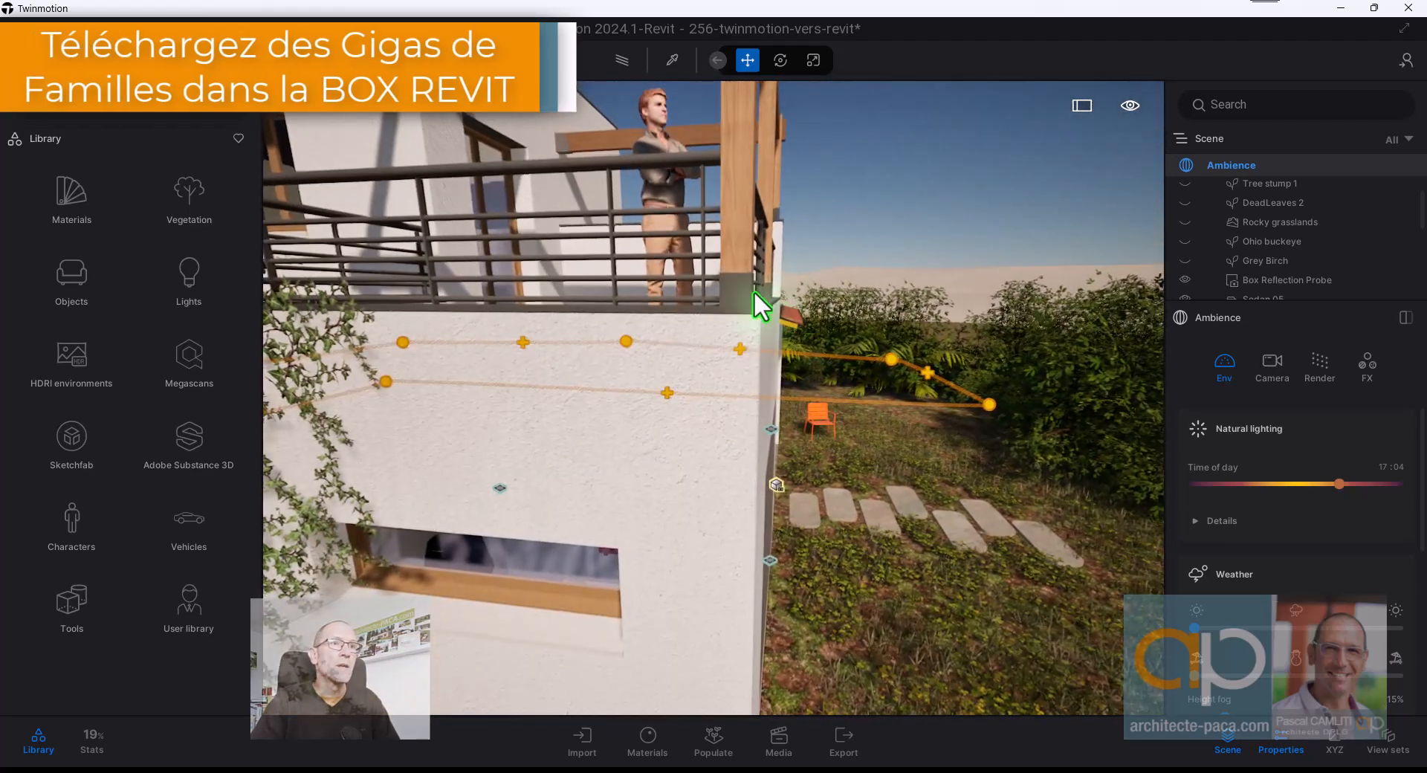
pyautogui.scroll(5, 779, 245)
pyautogui.moveTo(780, 243); pyautogui.dragTo(768, 443, button='middle')
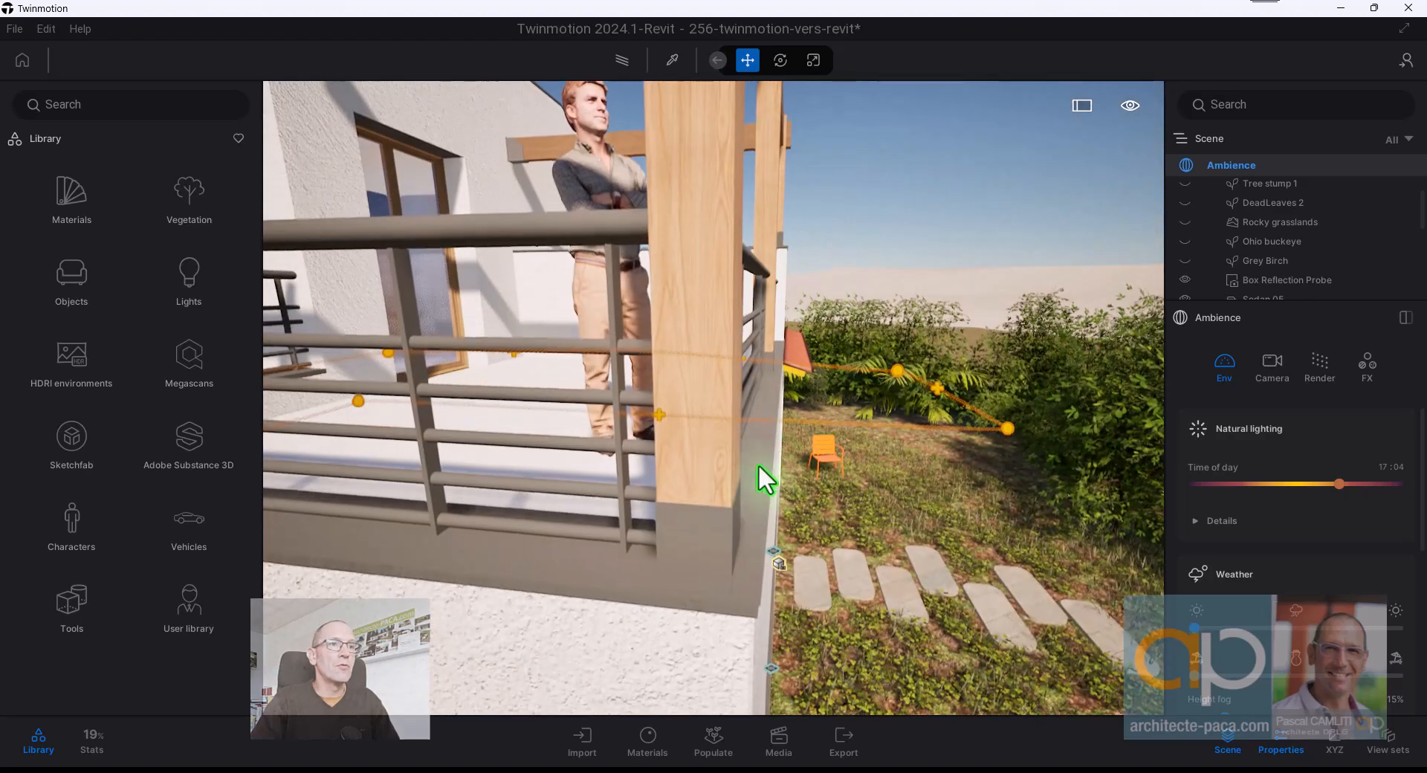
pyautogui.moveTo(704, 573); pyautogui.dragTo(652, 415, button='middle')
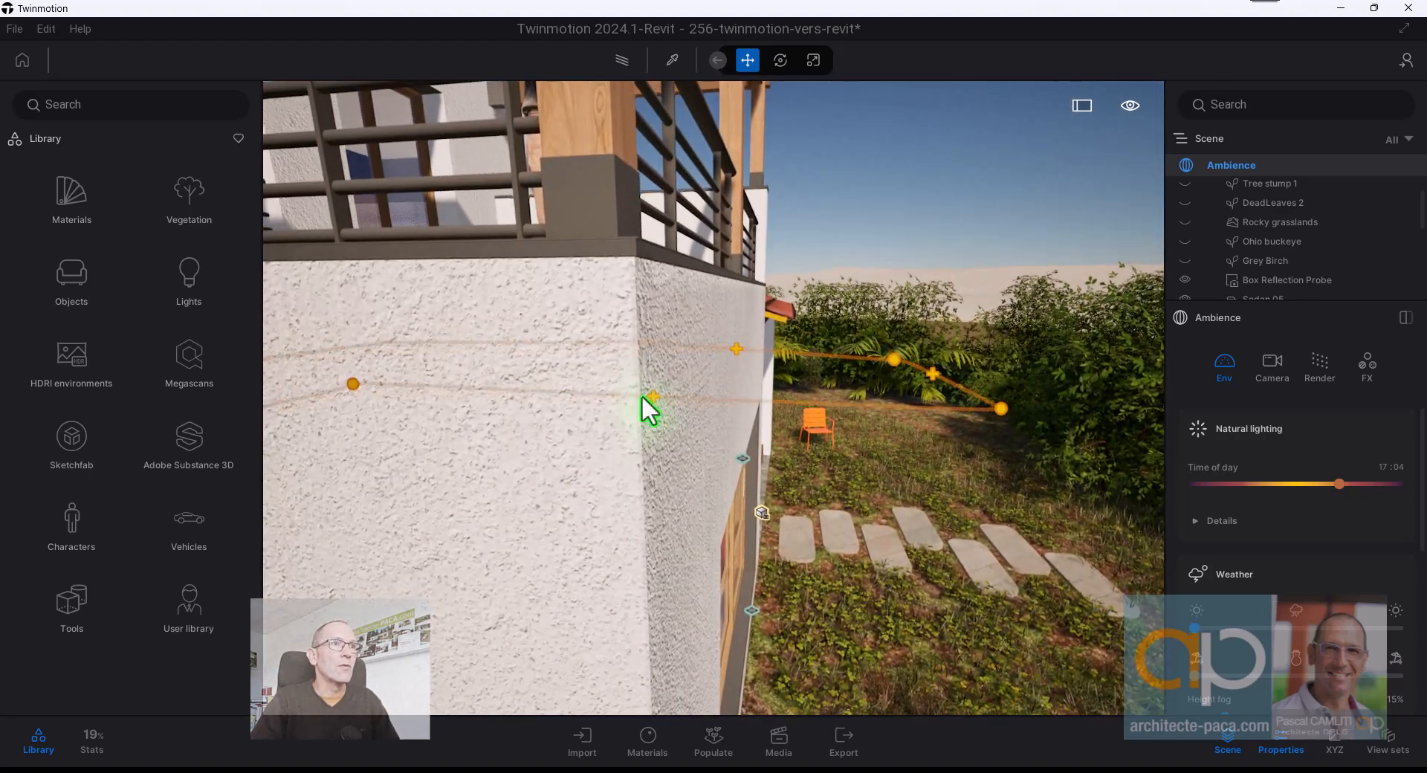
# Inspect the timber pergola and its beams above the roof terrace from several angles.
pyautogui.moveTo(809, 289); pyautogui.dragTo(889, 274, button='right')
pyautogui.moveTo(889, 274); pyautogui.dragTo(912, 326, button='middle')
pyautogui.moveTo(921, 525); pyautogui.dragTo(894, 400, button='middle')
pyautogui.scroll(-3, 899, 510)
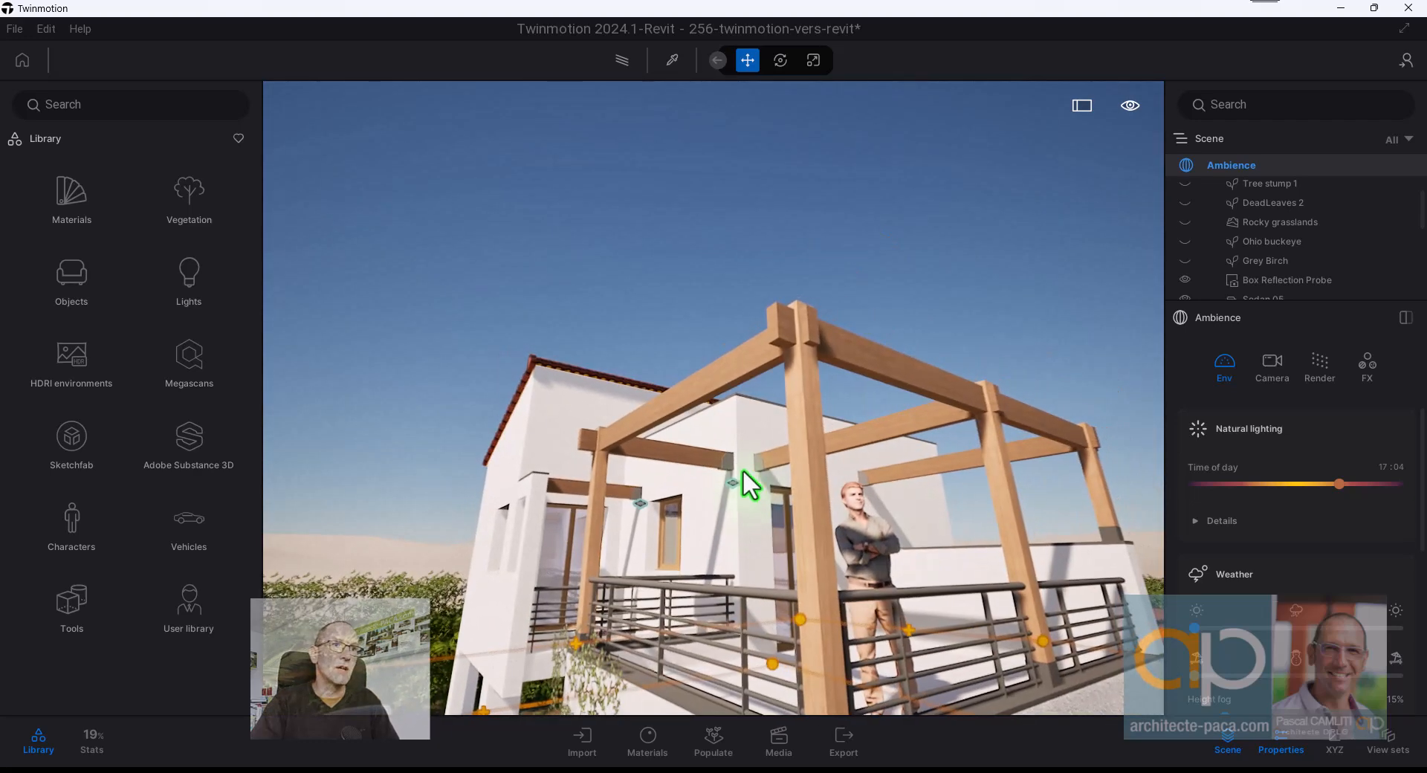
pyautogui.scroll(3, 740, 472)
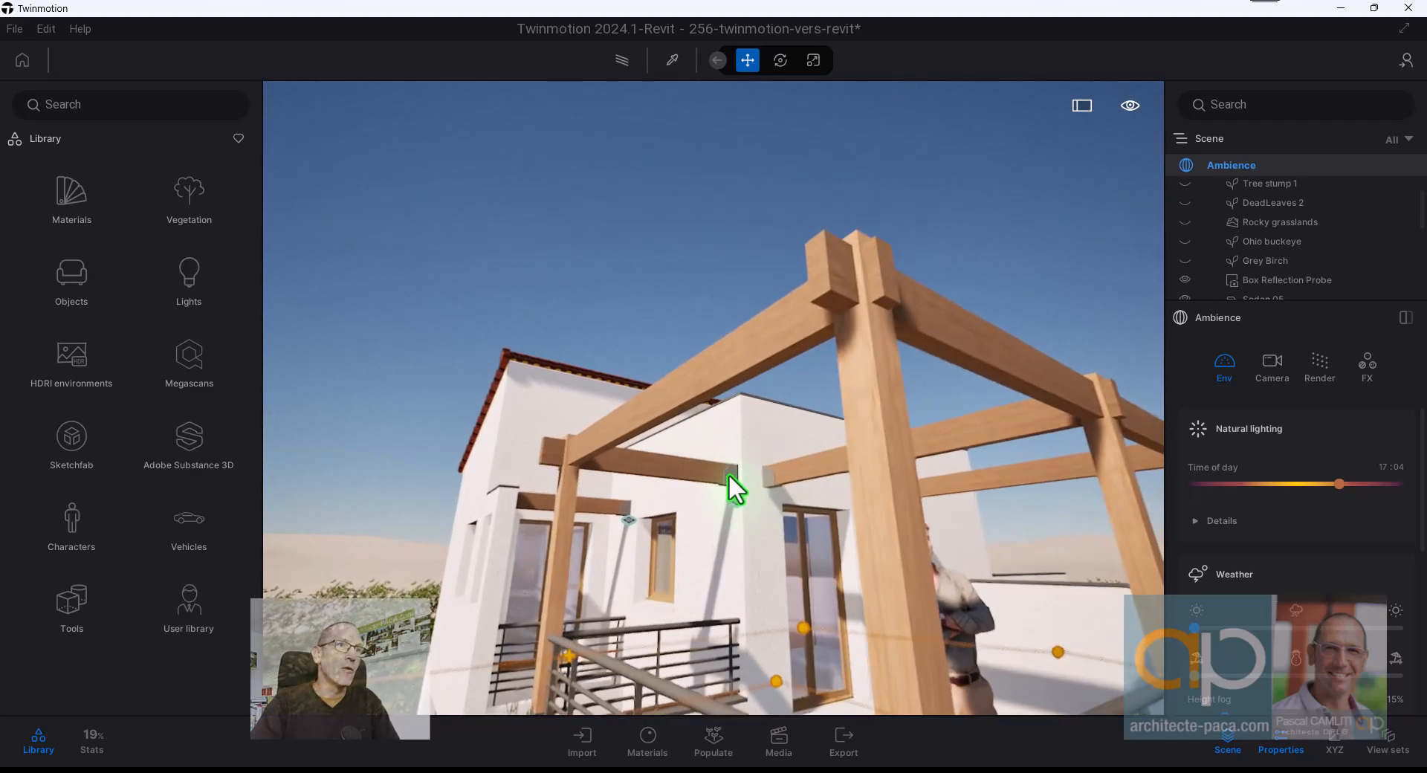
pyautogui.keyDown('shift'); pyautogui.moveTo(735, 492); pyautogui.dragTo(768, 484, button='middle'); pyautogui.keyUp('shift')
pyautogui.scroll(-5, 743, 552)
pyautogui.moveTo(926, 531); pyautogui.dragTo(795, 427, button='middle')
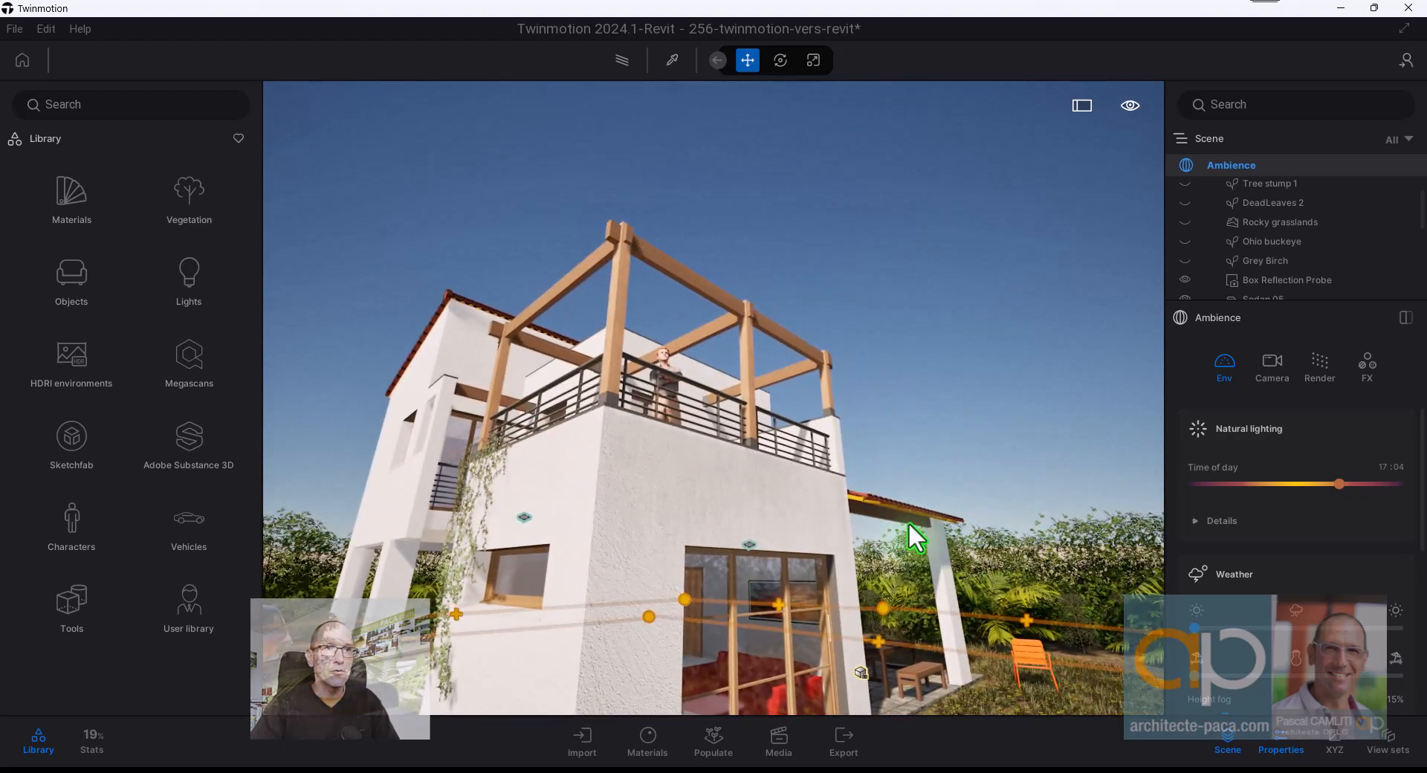
# View the house from the front garden, including the glazed living-room door, barbecue and parked car.
pyautogui.scroll(-2, 901, 521)
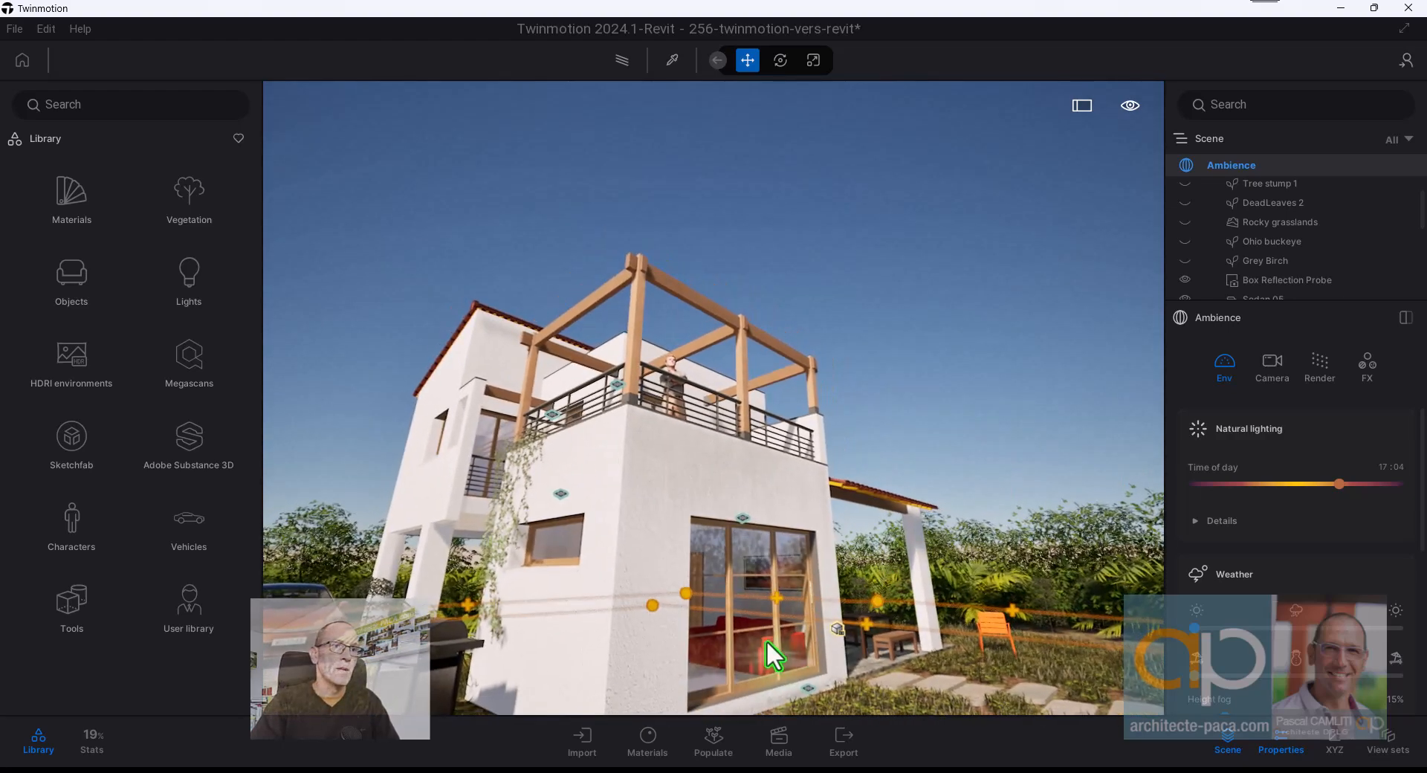
pyautogui.scroll(3, 757, 640)
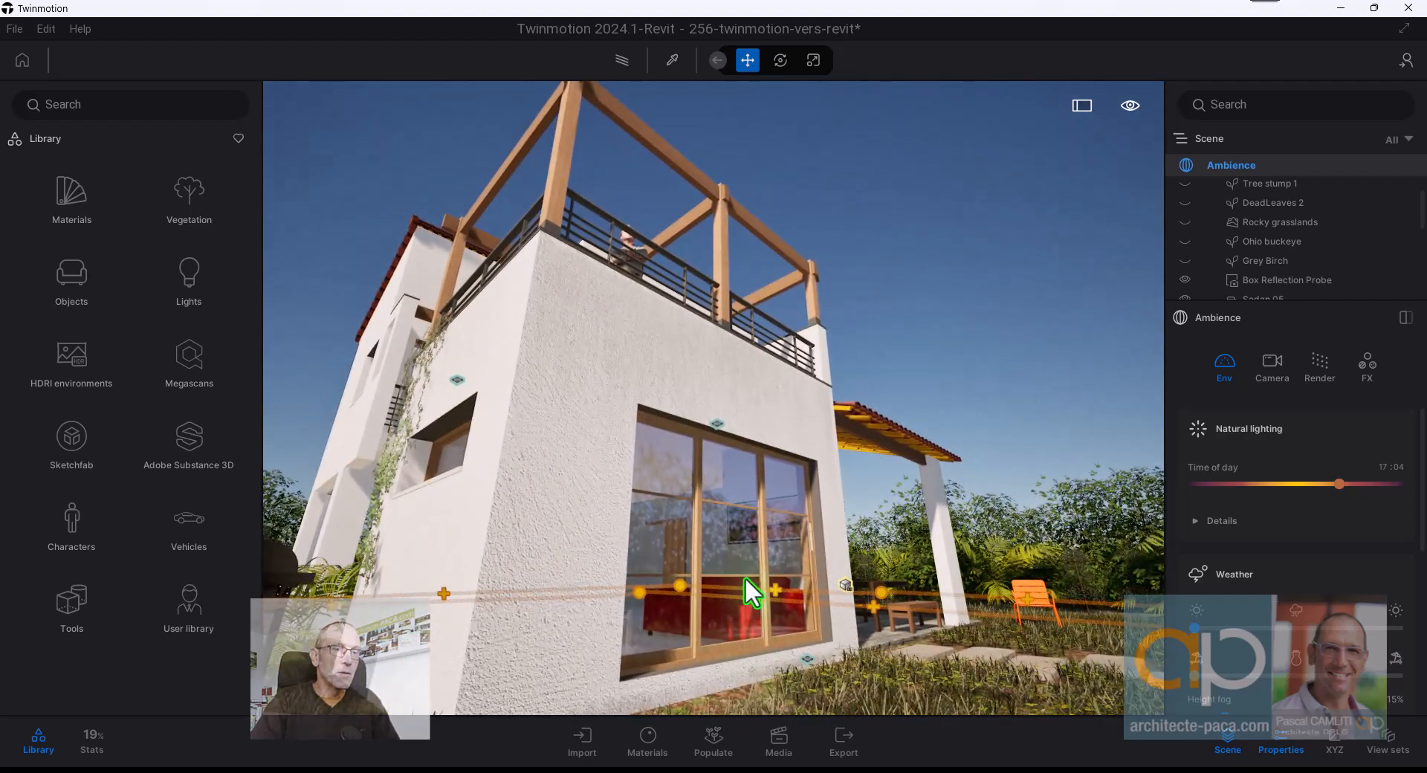
pyautogui.scroll(-3, 745, 577)
pyautogui.scroll(-5, 801, 520)
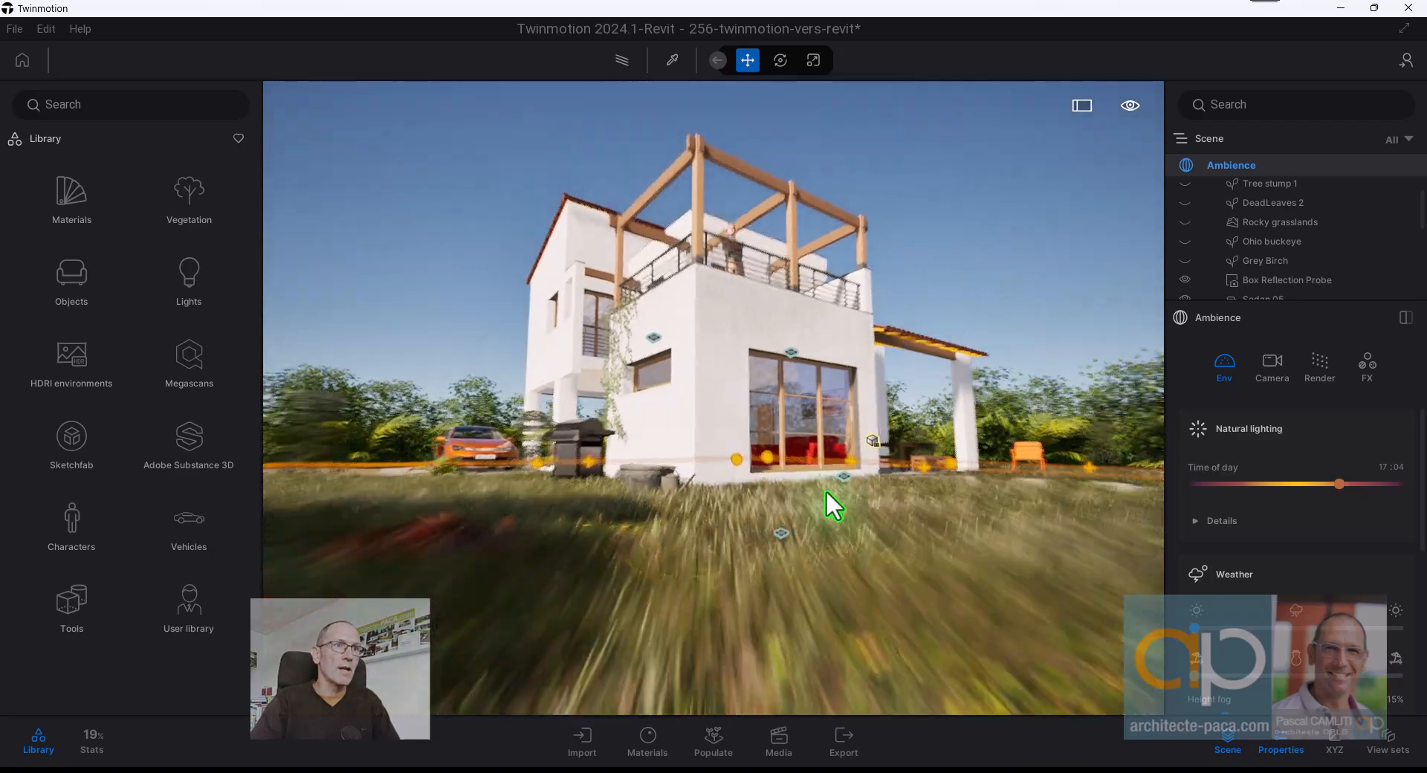
pyautogui.moveTo(826, 489)
pyautogui.mouseDown(button='middle')
pyautogui.moveTo(895, 560)
pyautogui.moveTo(813, 427)
pyautogui.moveTo(835, 497)
pyautogui.mouseUp(button='middle')
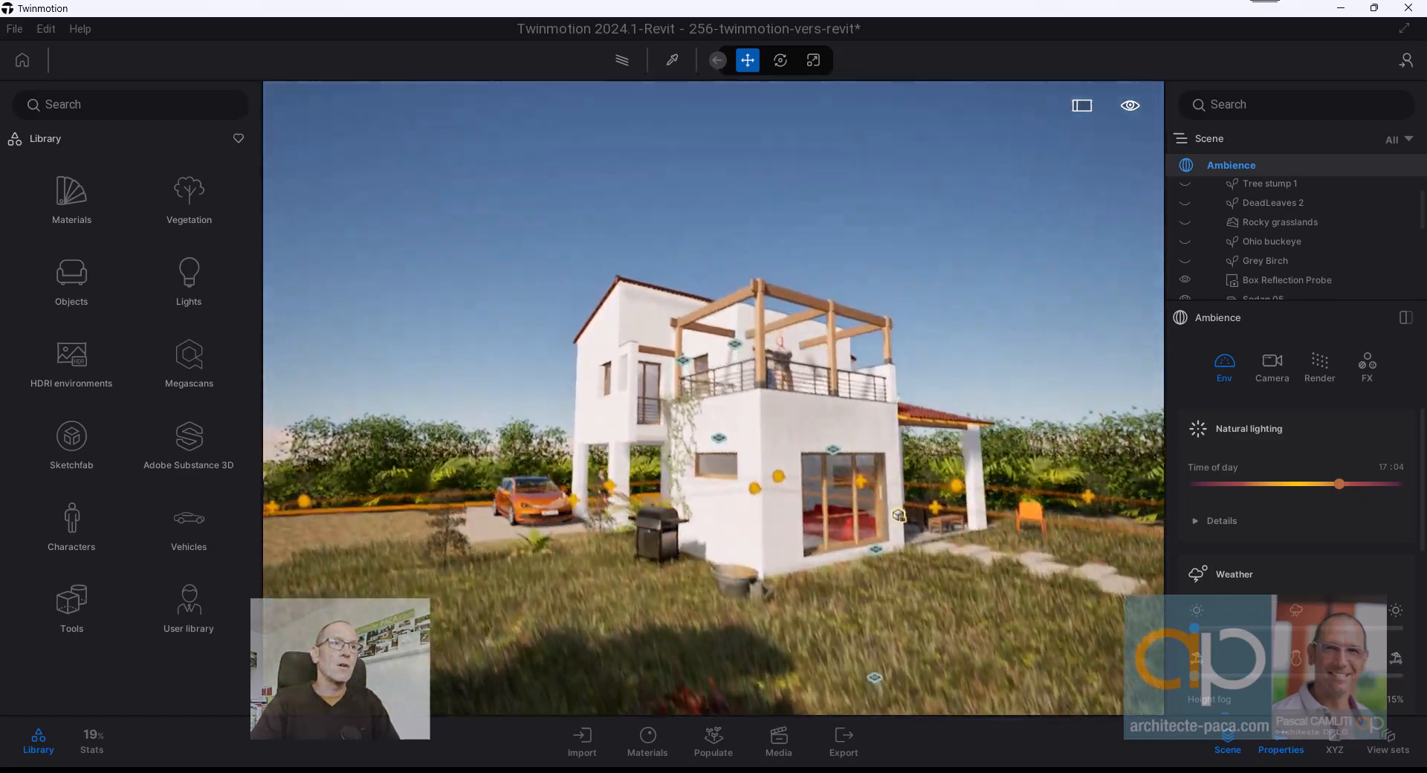
pyautogui.moveTo(531, 471); pyautogui.dragTo(538, 484, button='middle')
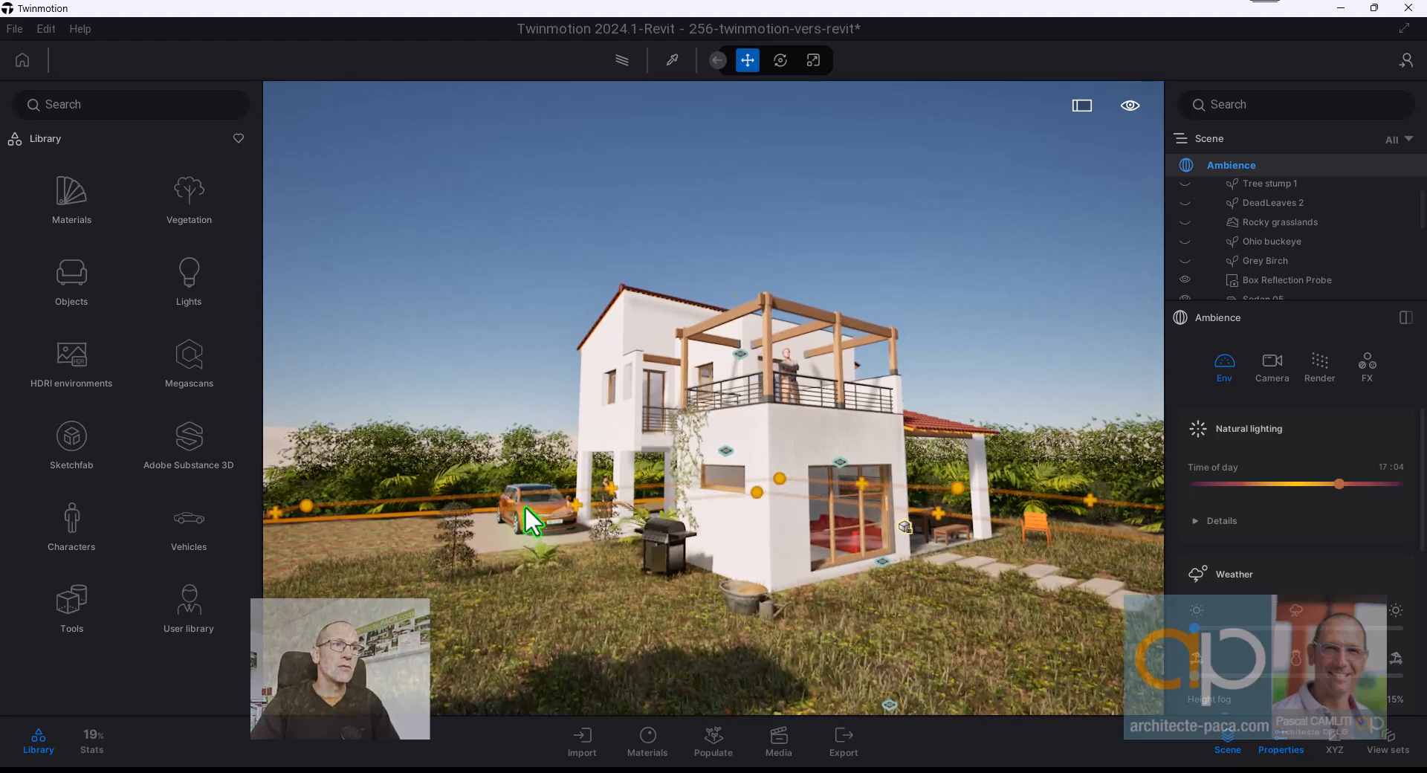
pyautogui.moveTo(559, 537)
pyautogui.mouseDown(button='middle')
pyautogui.moveTo(606, 546)
pyautogui.moveTo(541, 524)
pyautogui.mouseUp(button='middle')
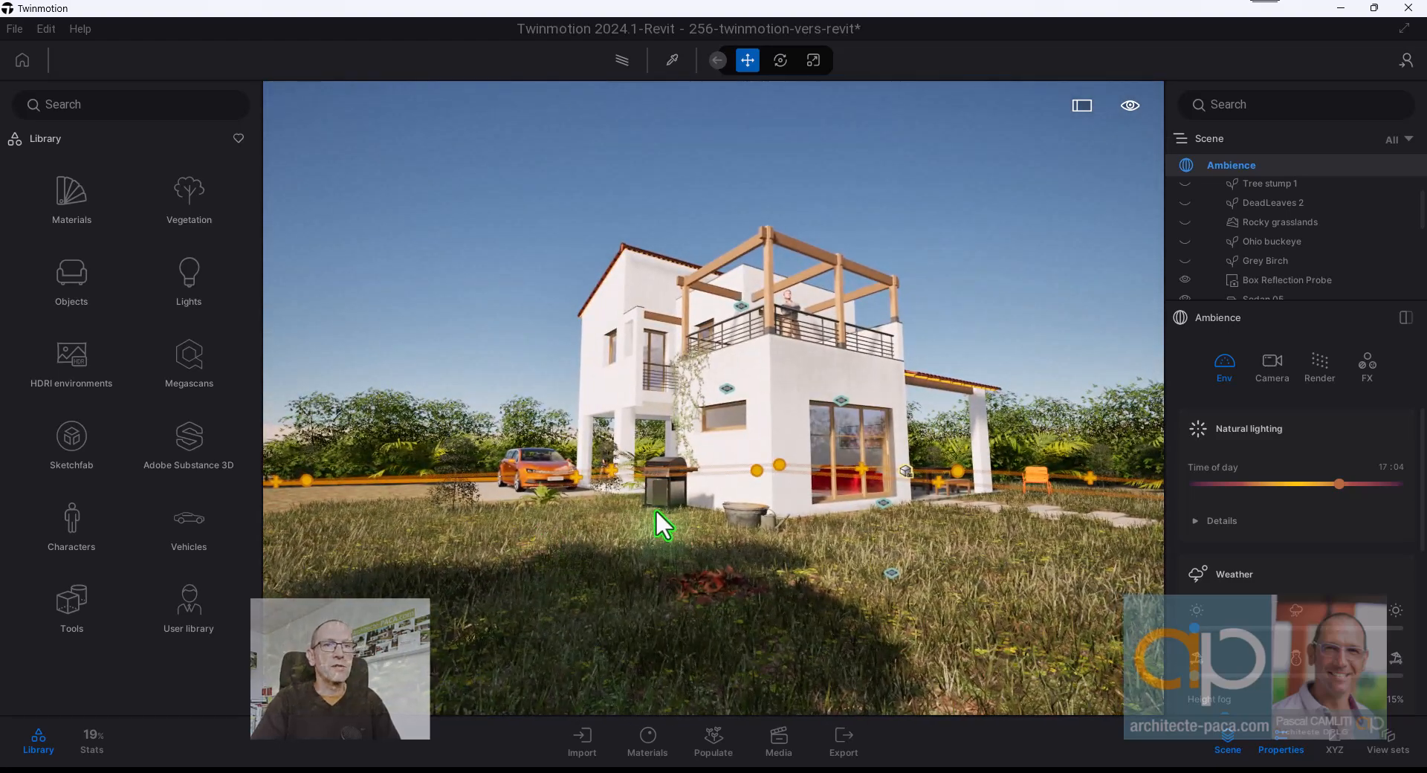
pyautogui.keyDown('shift'); pyautogui.moveTo(655, 510); pyautogui.dragTo(364, 461, button='middle'); pyautogui.keyUp('shift')
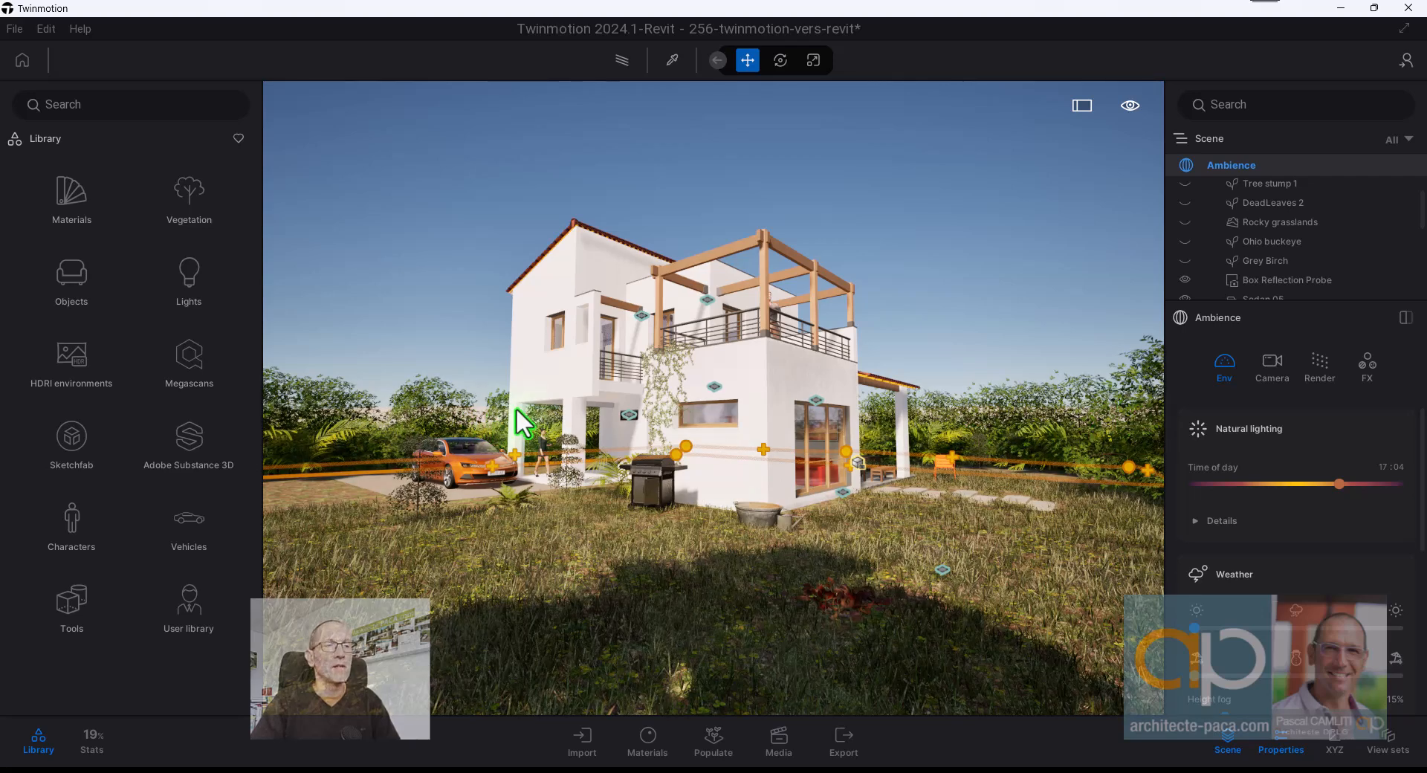
# View the entire terrain from above, with the house and its surrounding planting in the desert landscape.
pyautogui.keyDown('shift'); pyautogui.moveTo(1040, 419); pyautogui.dragTo(869, 453, button='middle'); pyautogui.keyUp('shift')
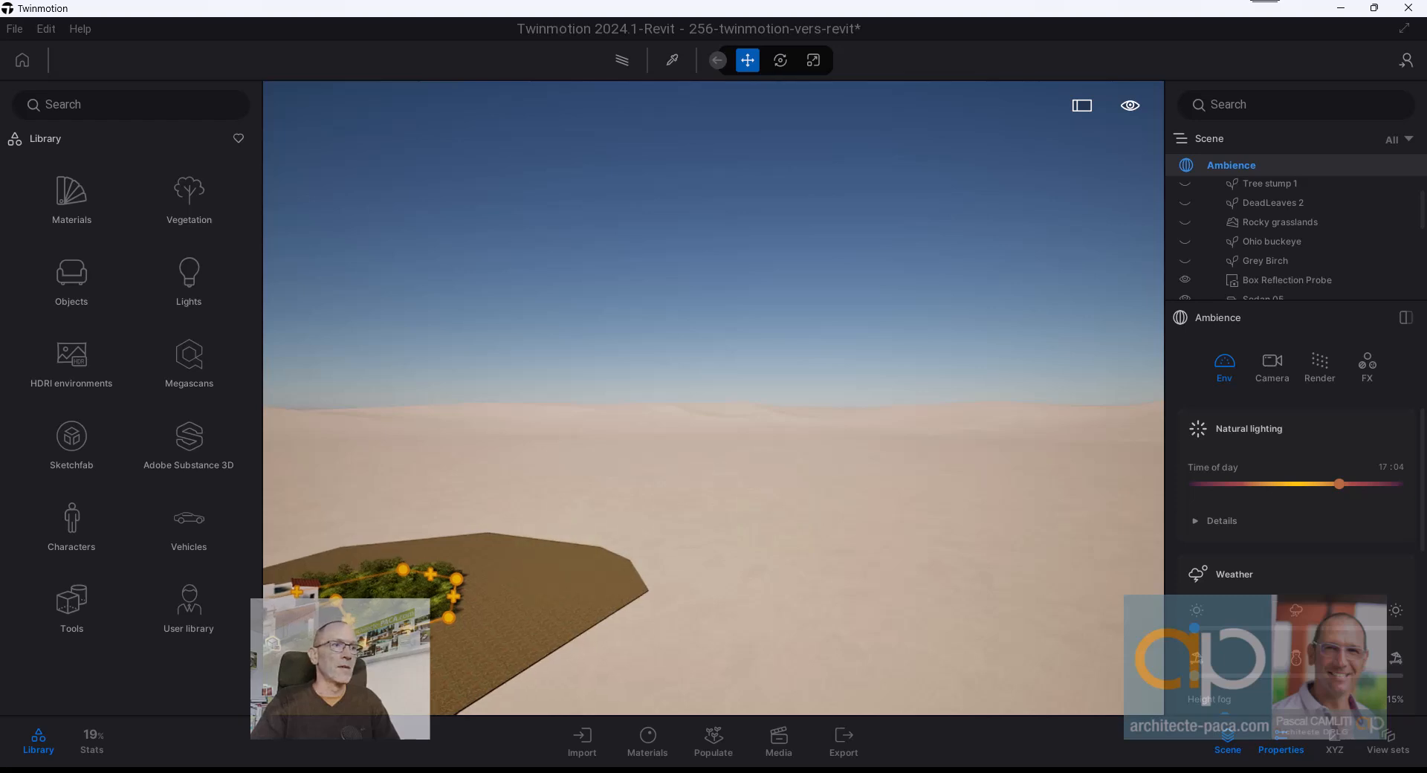
pyautogui.doubleClick(414, 599)
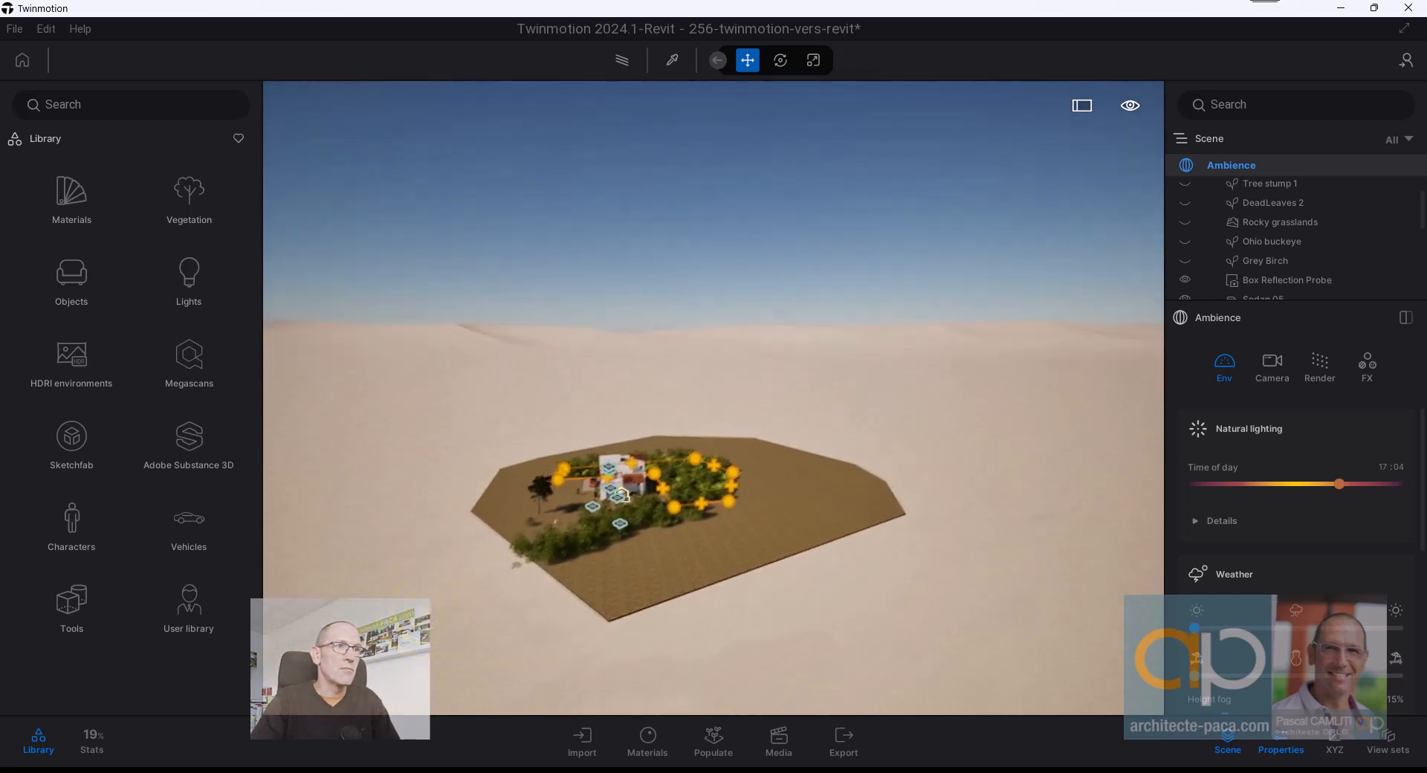
pyautogui.scroll(3, 588, 514)
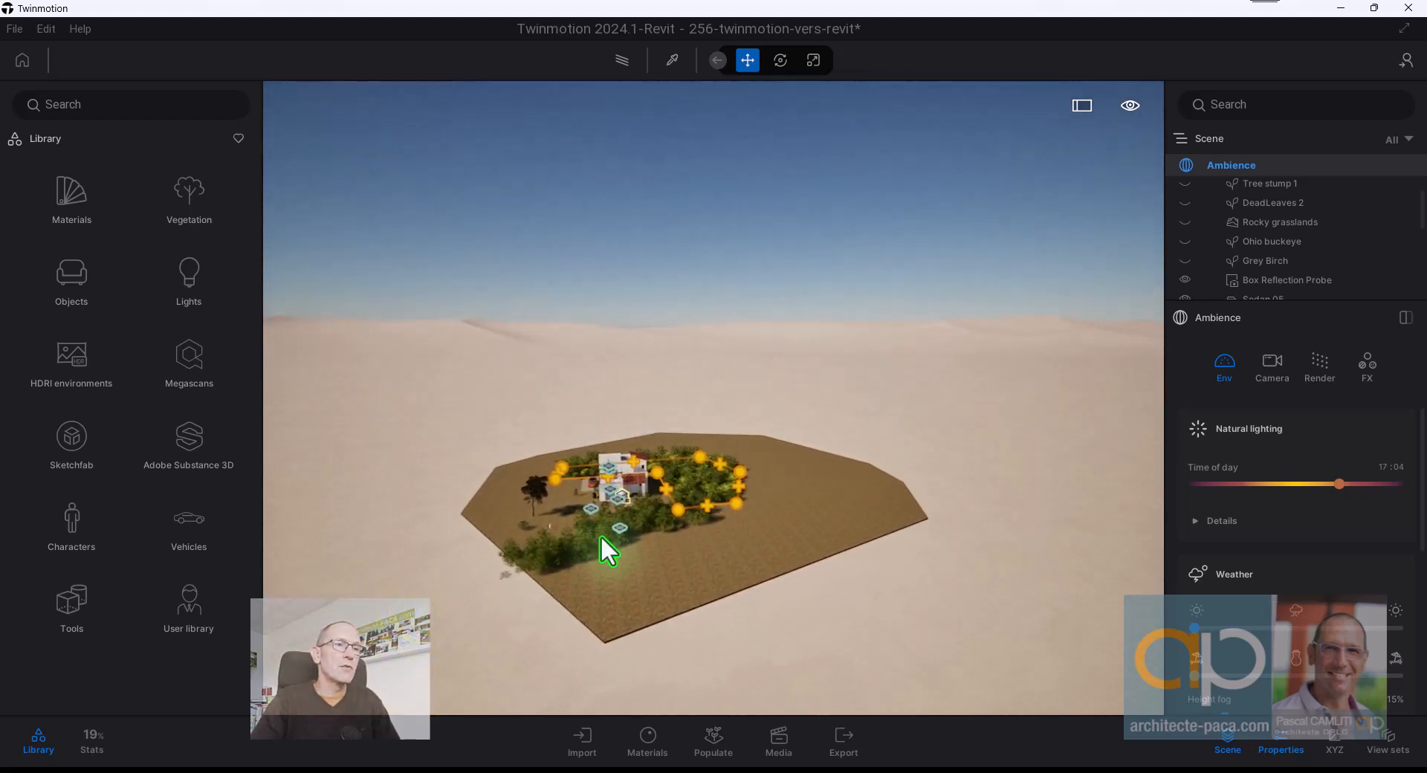
pyautogui.scroll(1, 621, 529)
pyautogui.keyDown('shift'); pyautogui.moveTo(608, 542); pyautogui.dragTo(675, 564, button='middle'); pyautogui.keyUp('shift')
pyautogui.scroll(3, 563, 566)
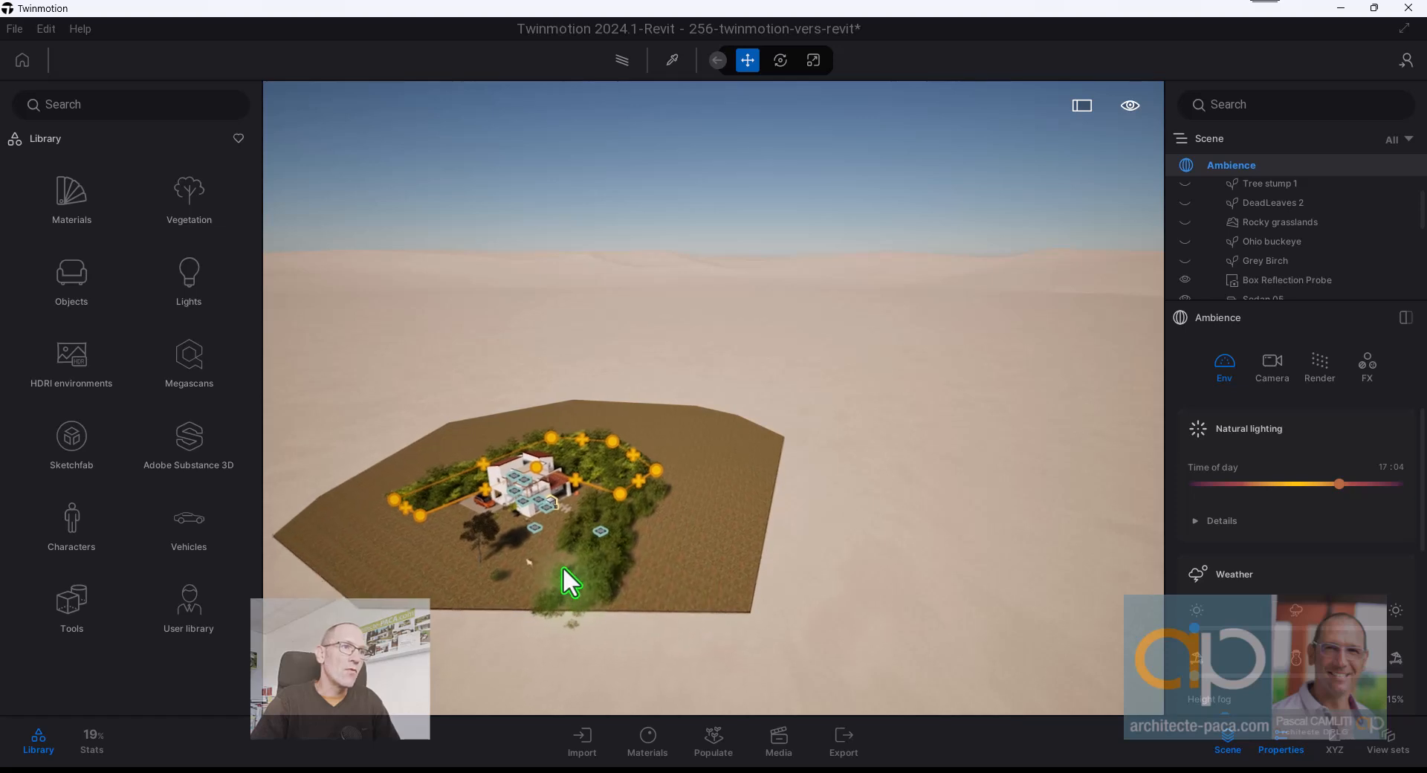
pyautogui.scroll(2, 559, 572)
pyautogui.keyDown('shift'); pyautogui.moveTo(671, 551); pyautogui.dragTo(720, 449, button='middle'); pyautogui.keyUp('shift')
# Select the painted bush vegetation on the terrain in front of the house to show its plant types.
pyautogui.click(676, 459)
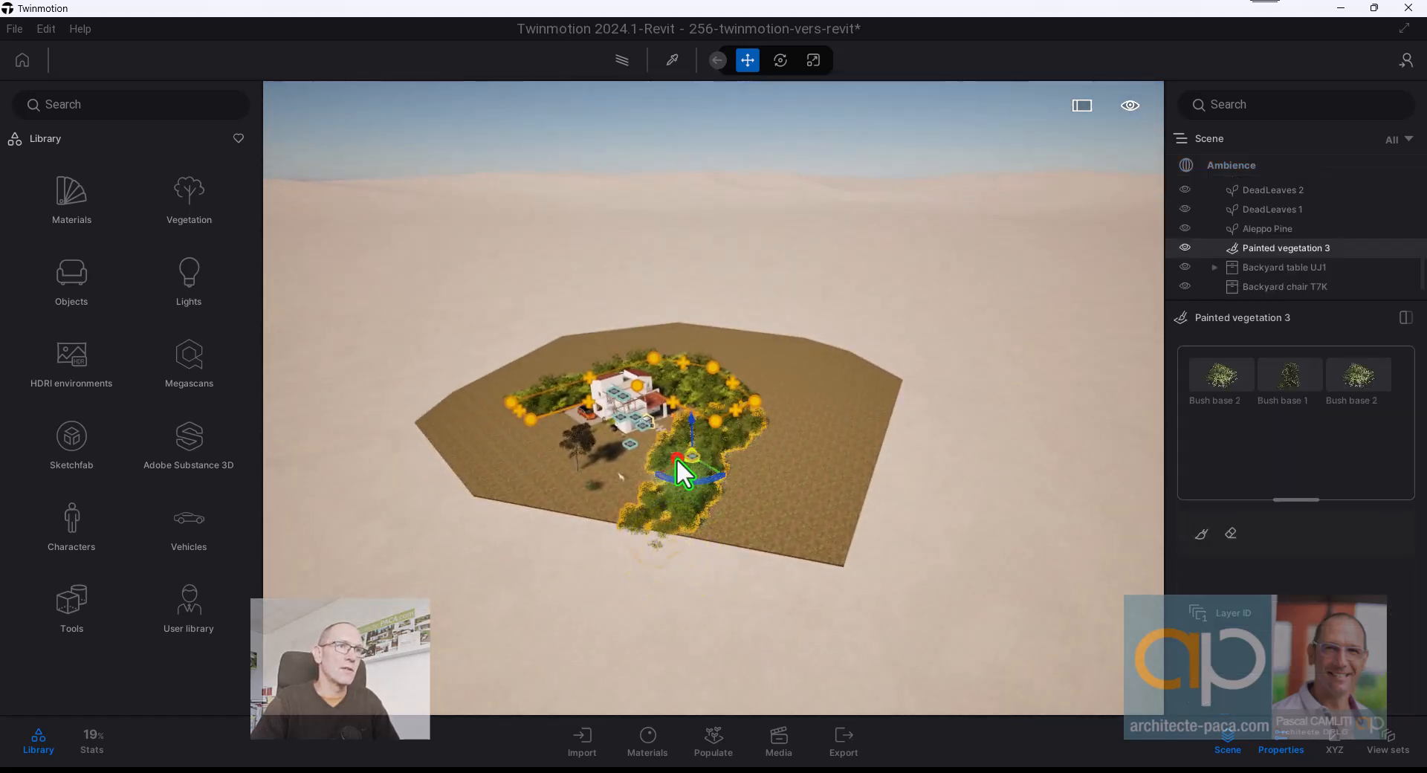
pyautogui.click(676, 458)
pyautogui.click(688, 452)
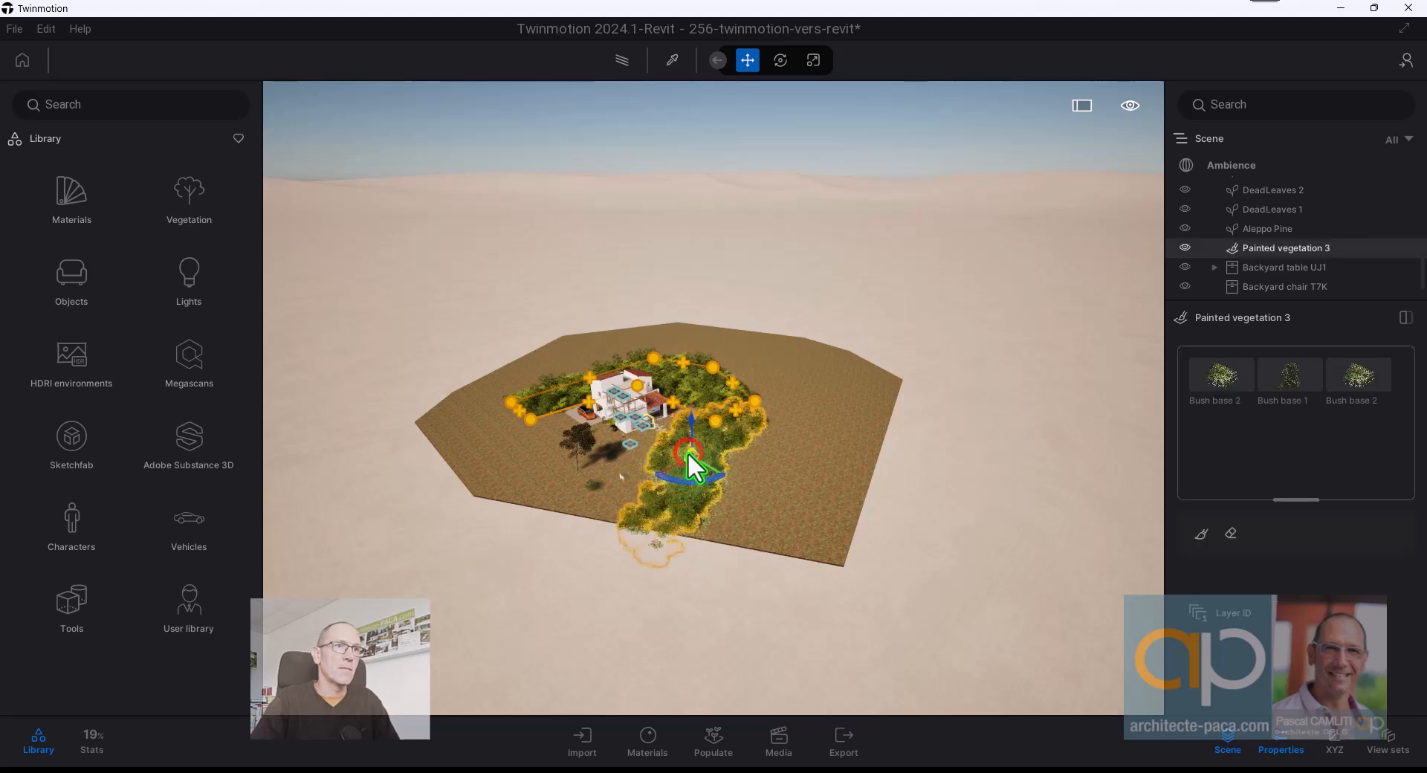
pyautogui.click(688, 452)
pyautogui.click(691, 456)
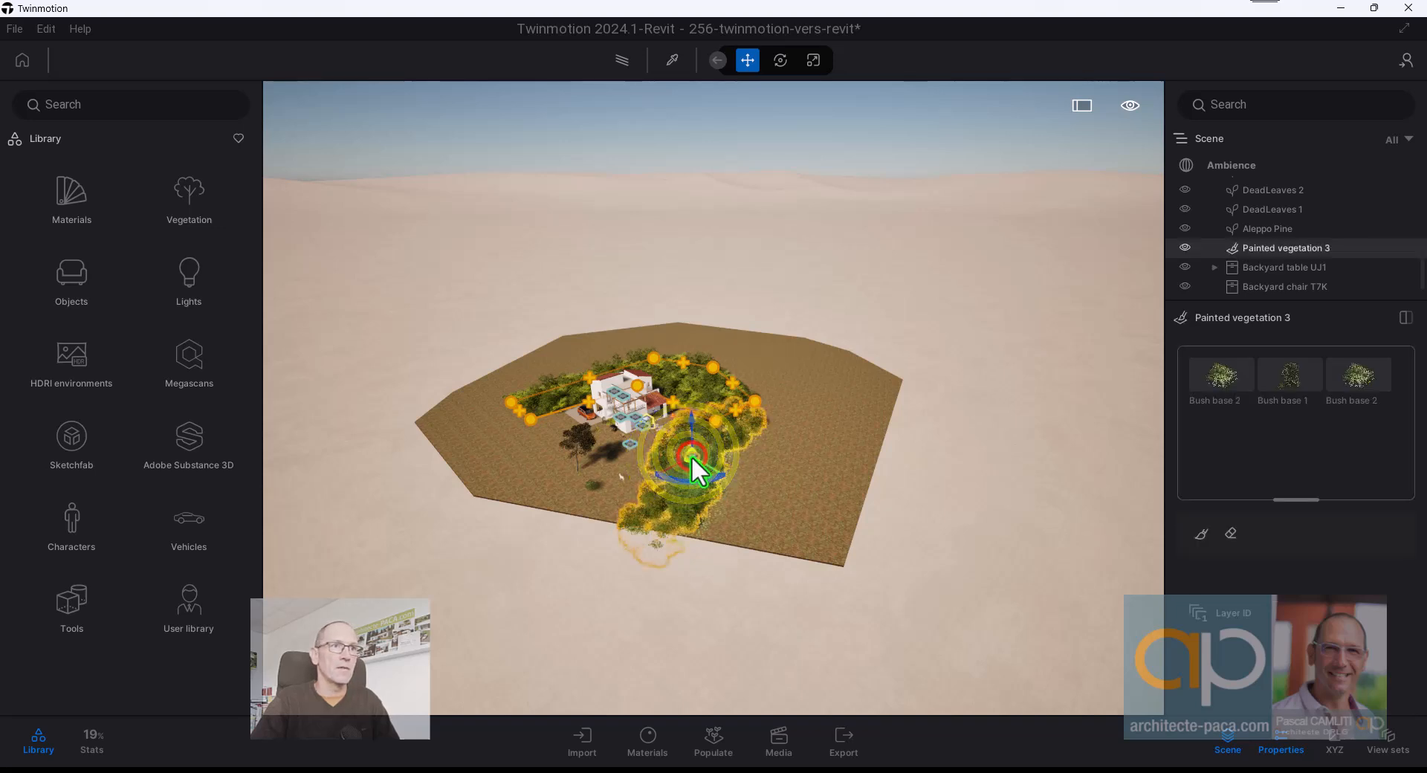
# Examine the garden grass, stepping stones, patio furniture and the interior seen through the large glazed door.
pyautogui.scroll(4, 635, 491)
pyautogui.moveTo(631, 514)
pyautogui.keyDown('shift'); pyautogui.mouseDown(button='middle')
pyautogui.moveTo(648, 491)
pyautogui.moveTo(606, 520)
pyautogui.mouseUp(button='middle'); pyautogui.keyUp('shift')
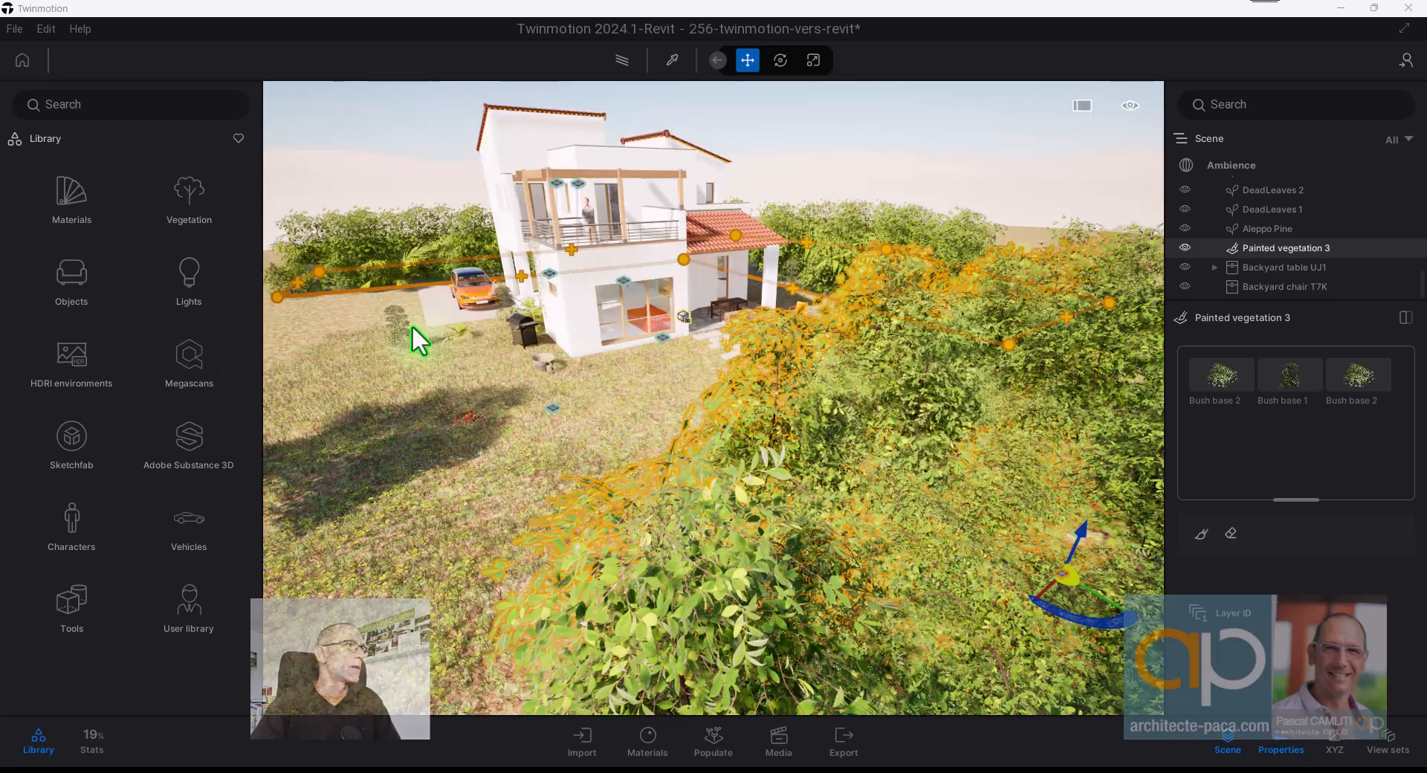
pyautogui.middleClick(817, 473)
pyautogui.moveTo(664, 464); pyautogui.dragTo(818, 435, button='middle')
pyautogui.scroll(3, 773, 419)
pyautogui.scroll(-2, 772, 419)
pyautogui.moveTo(784, 375); pyautogui.dragTo(801, 433, button='right')
pyautogui.scroll(4, 644, 361)
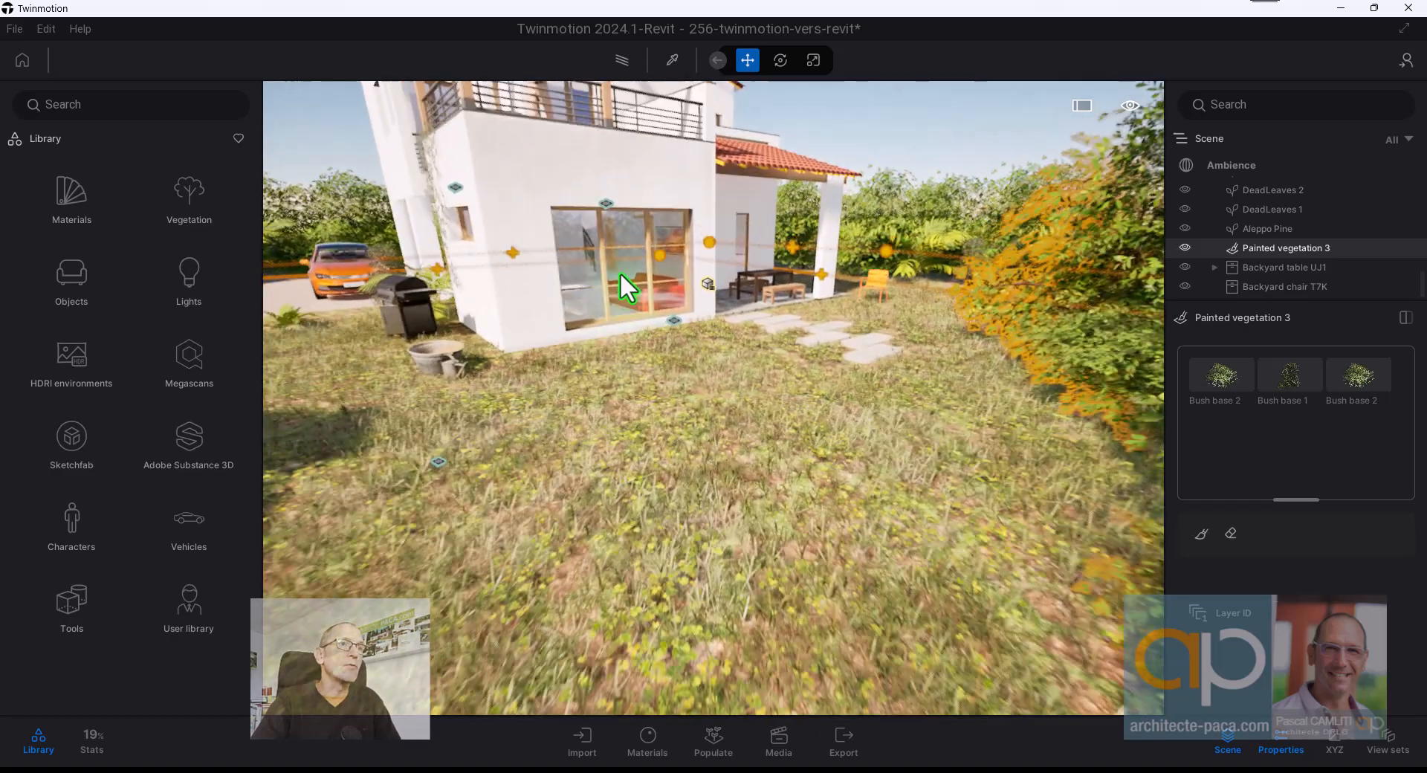
pyautogui.scroll(3, 576, 230)
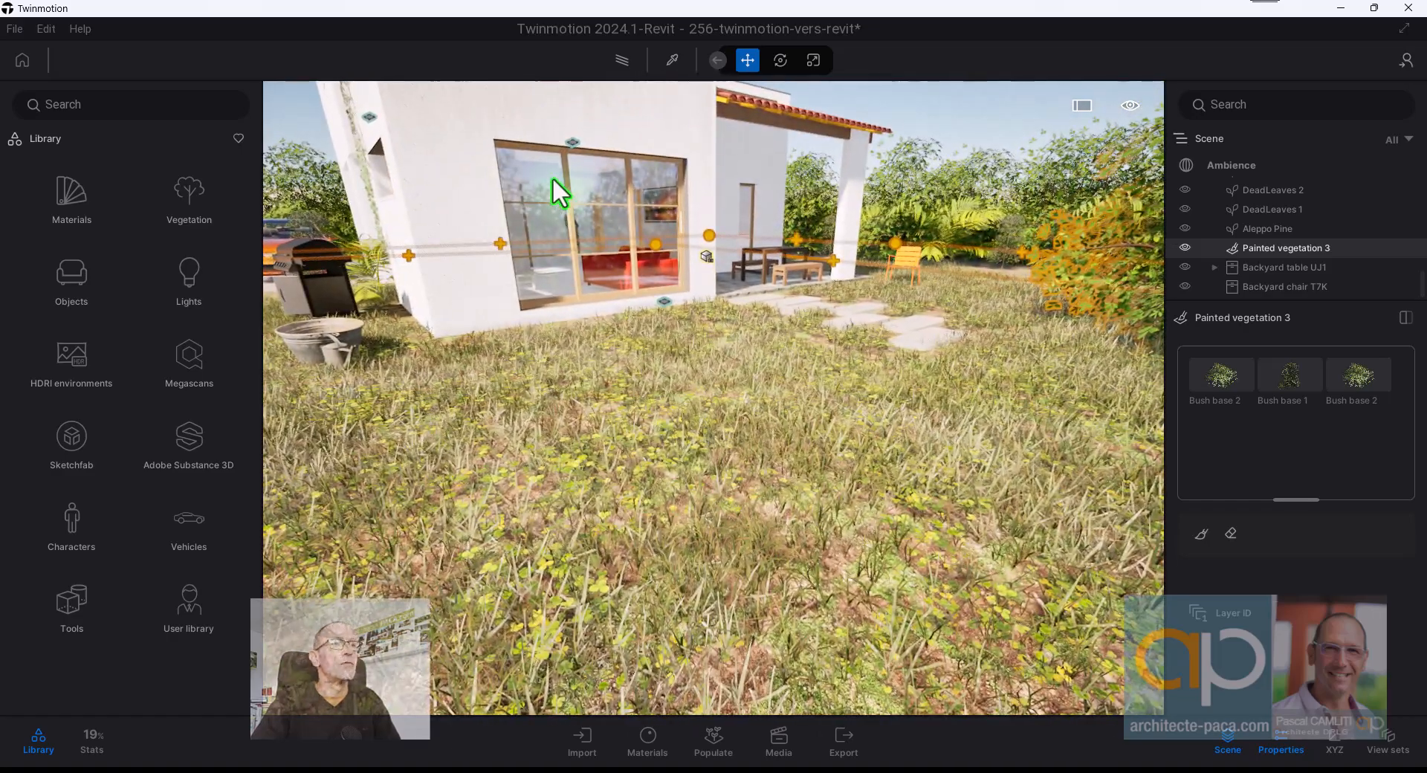
pyautogui.moveTo(743, 269); pyautogui.dragTo(824, 276, button='middle')
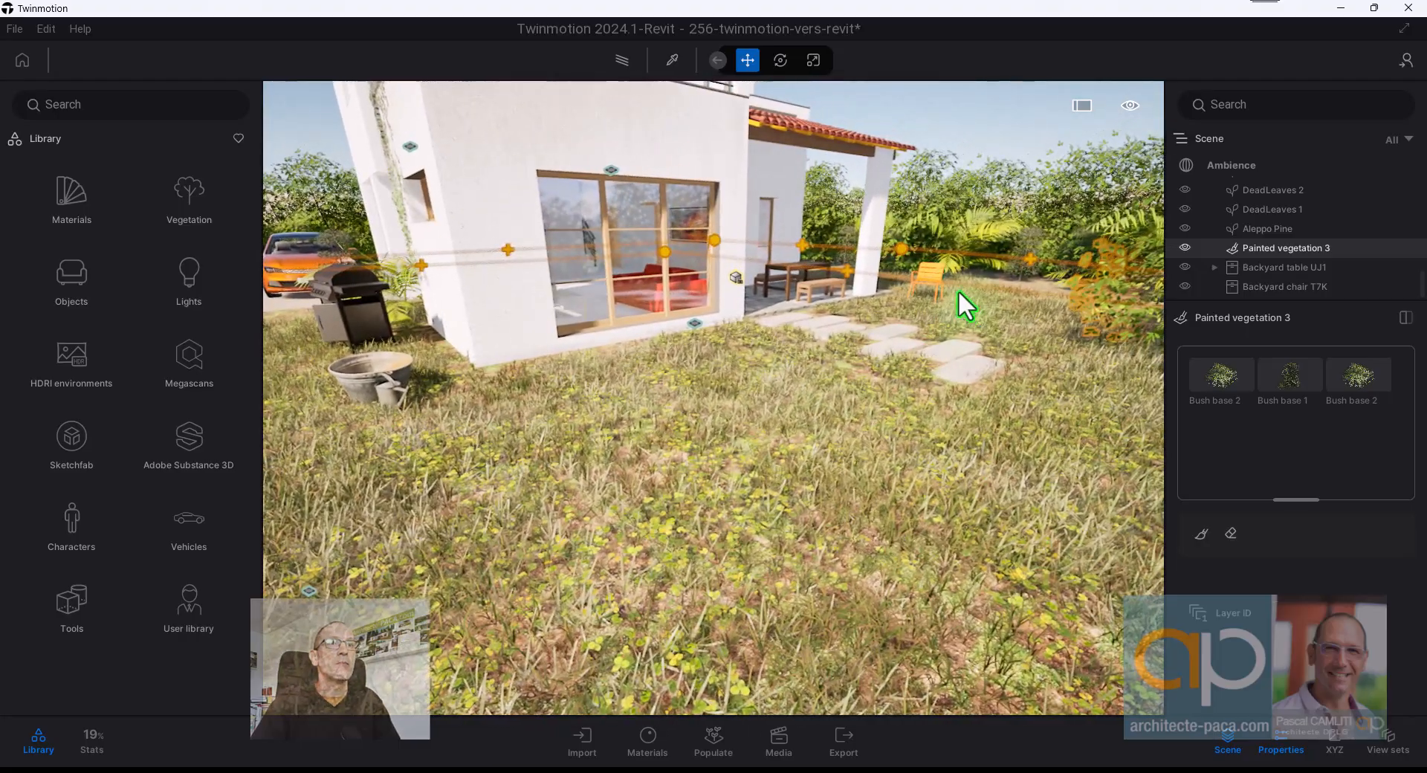
pyautogui.scroll(3, 958, 289)
pyautogui.moveTo(624, 255)
pyautogui.mouseDown(button='middle')
pyautogui.moveTo(643, 325)
pyautogui.moveTo(628, 244)
pyautogui.mouseUp(button='middle')
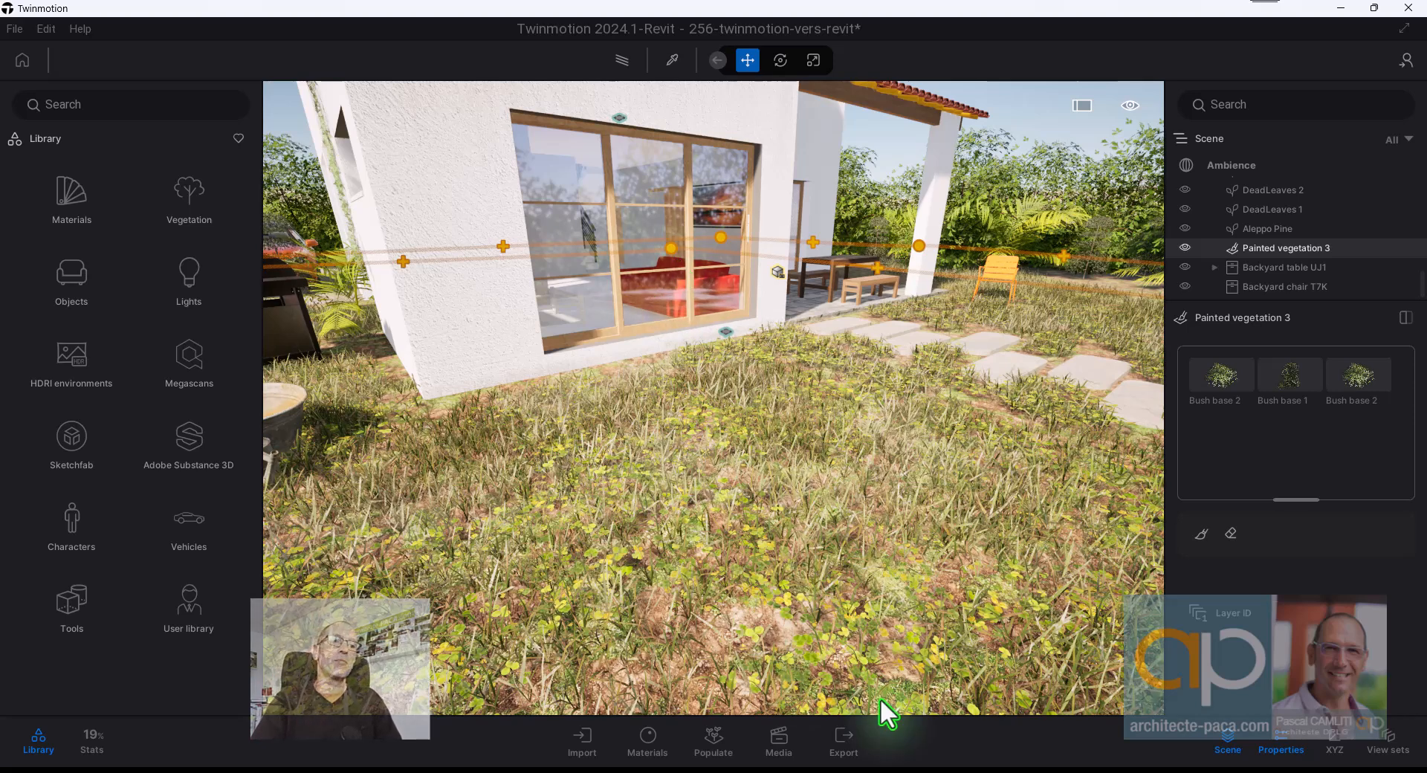
# Show the Populate options for placing, paths and urban elements, and view the front garden from farther back.
pyautogui.click(706, 743)
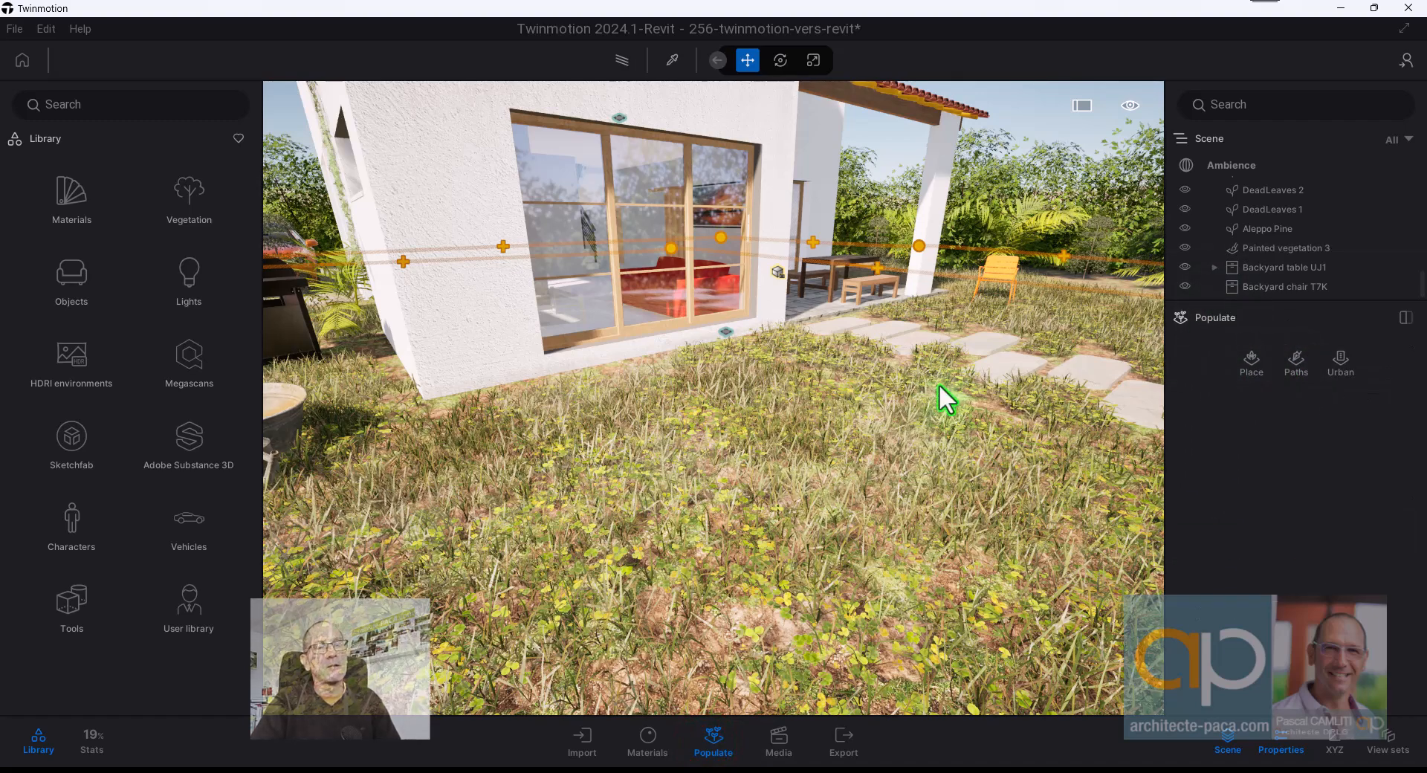
pyautogui.moveTo(803, 512); pyautogui.dragTo(803, 537, button='right')
pyautogui.scroll(-3, 650, 544)
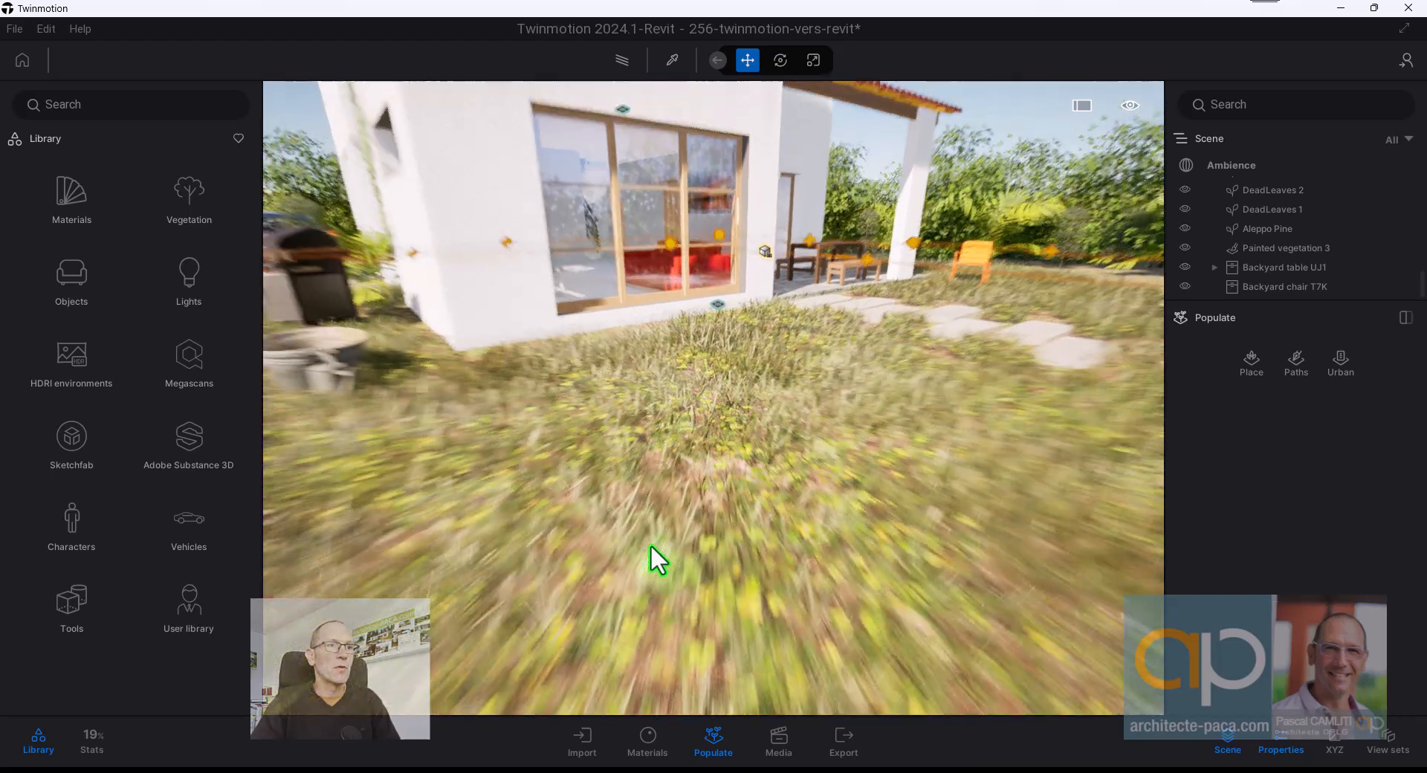
pyautogui.scroll(-4, 651, 547)
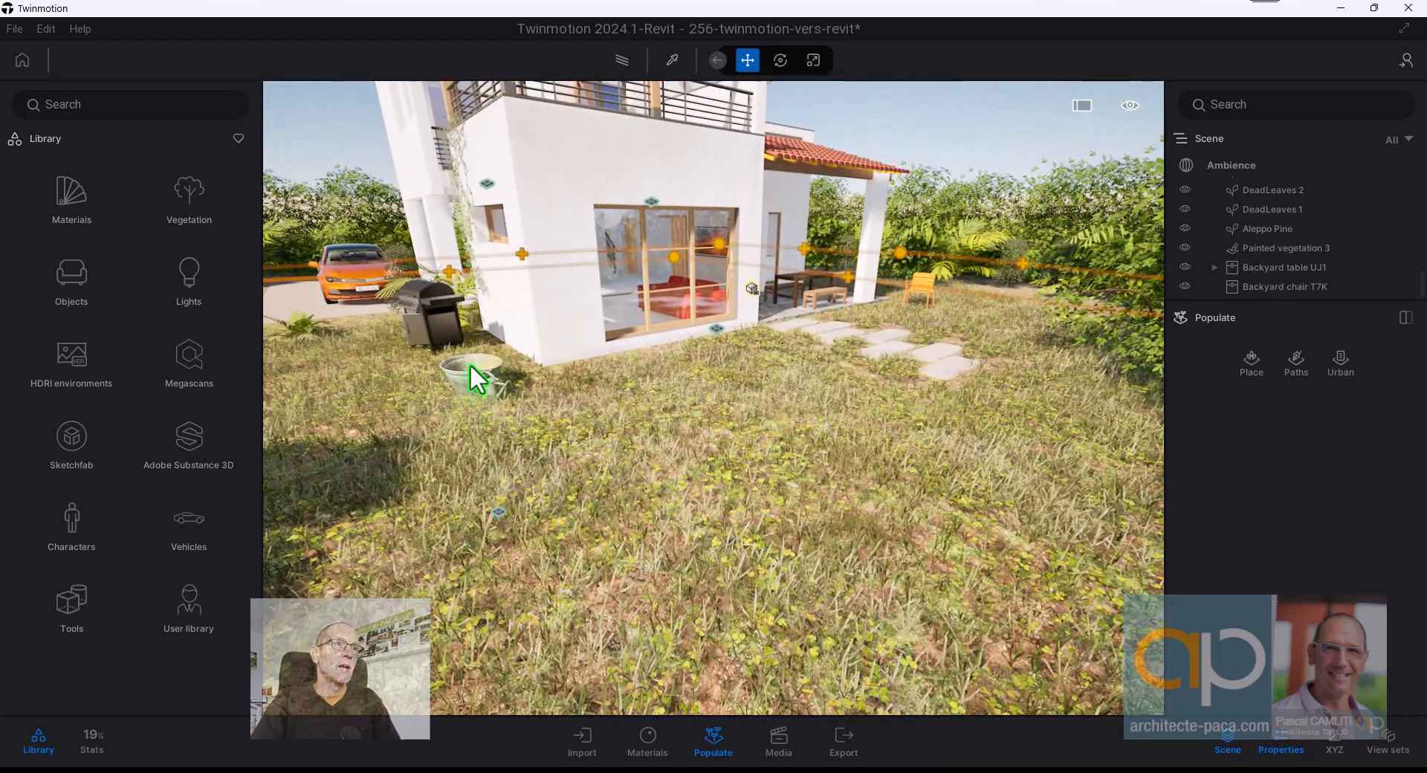
# Select the metal watering can and the orange sedan to view their properties.
pyautogui.click(458, 372)
pyautogui.click(498, 395)
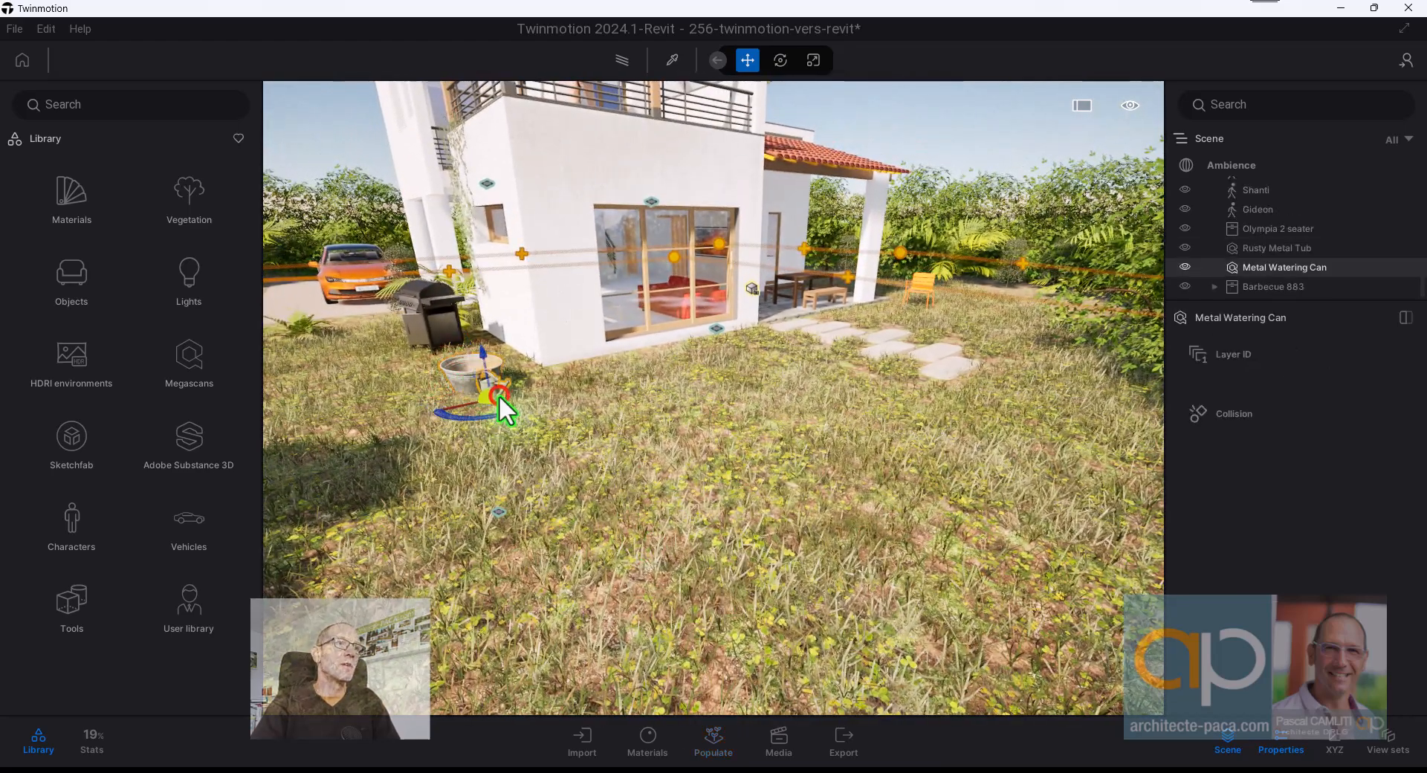
pyautogui.click(369, 279)
pyautogui.moveTo(682, 412); pyautogui.dragTo(797, 467, button='middle')
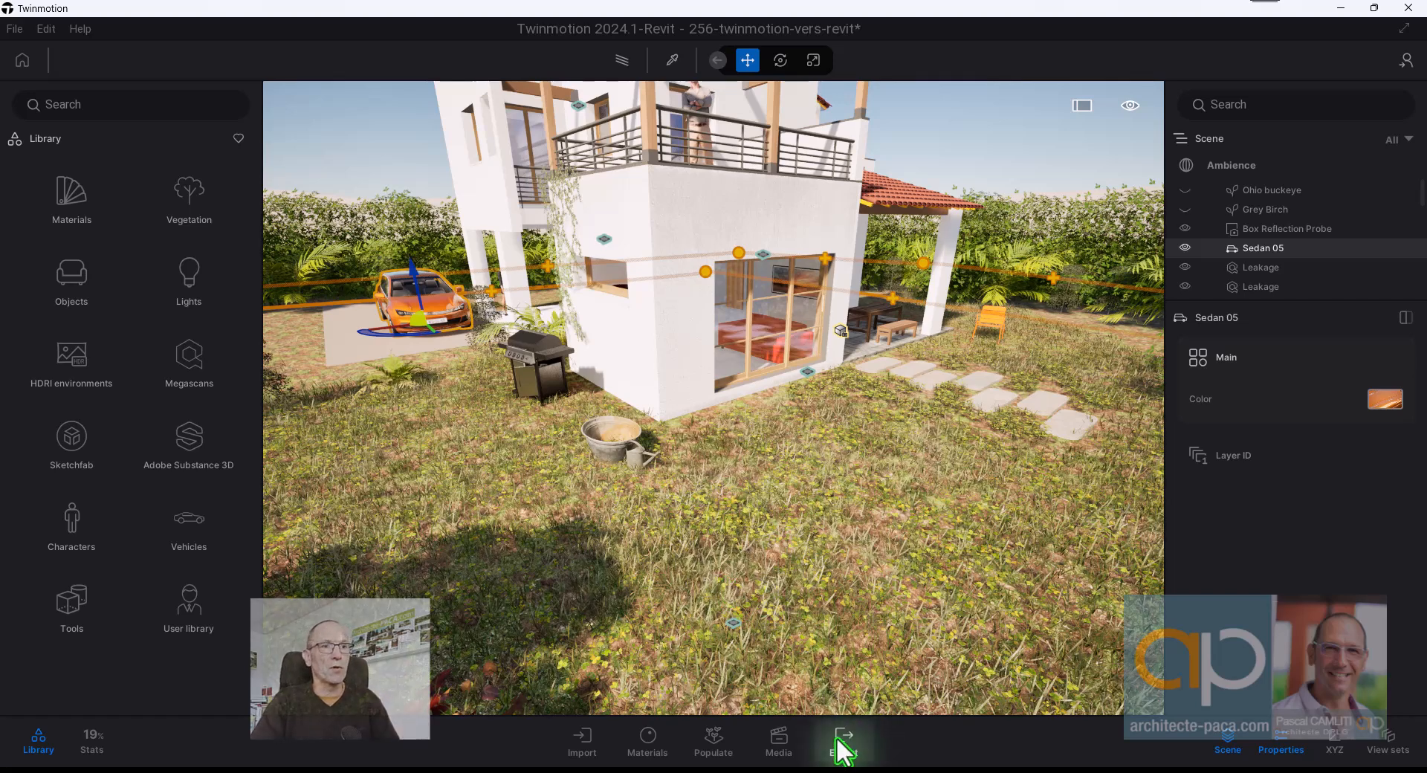
# Open the saved media image TEST RENDU and widen the scene and properties area.
pyautogui.click(778, 740)
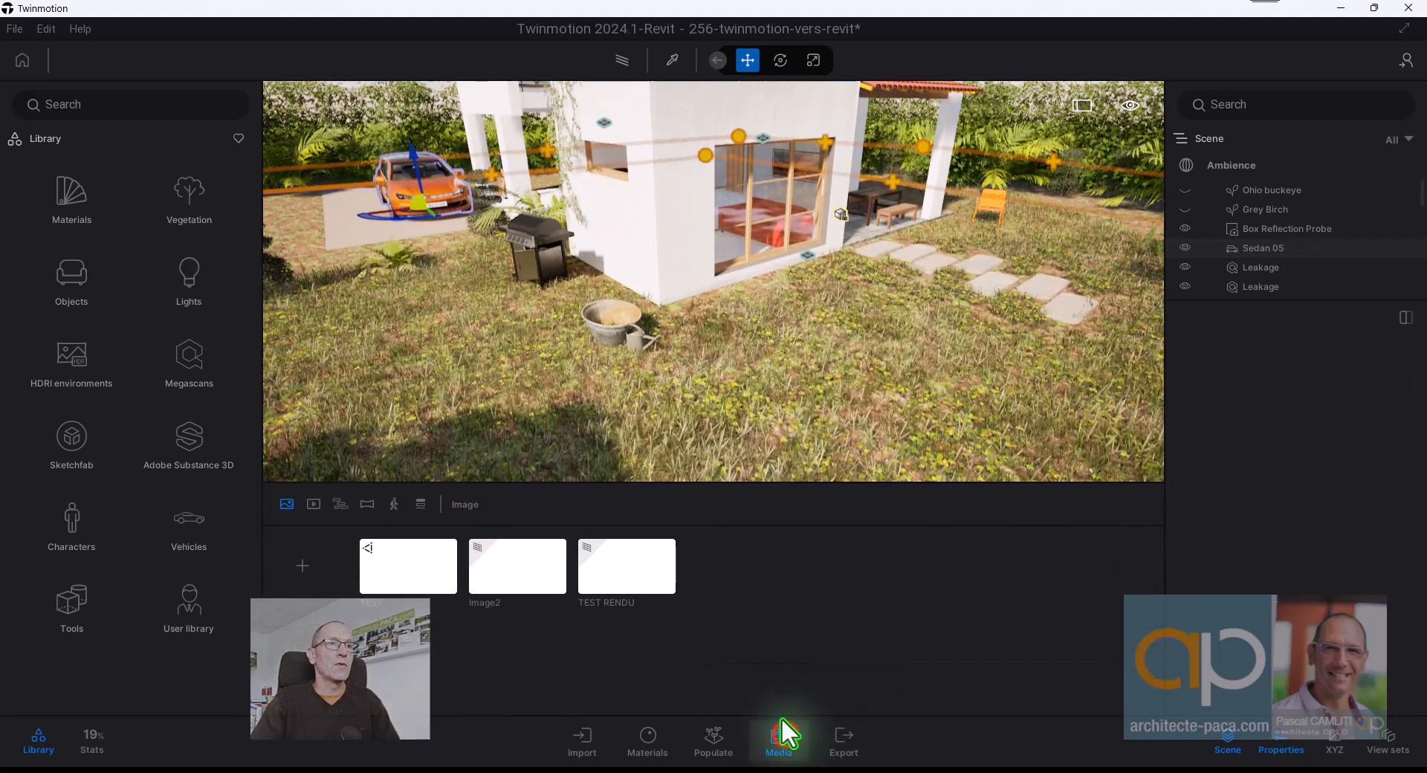
pyautogui.click(635, 568)
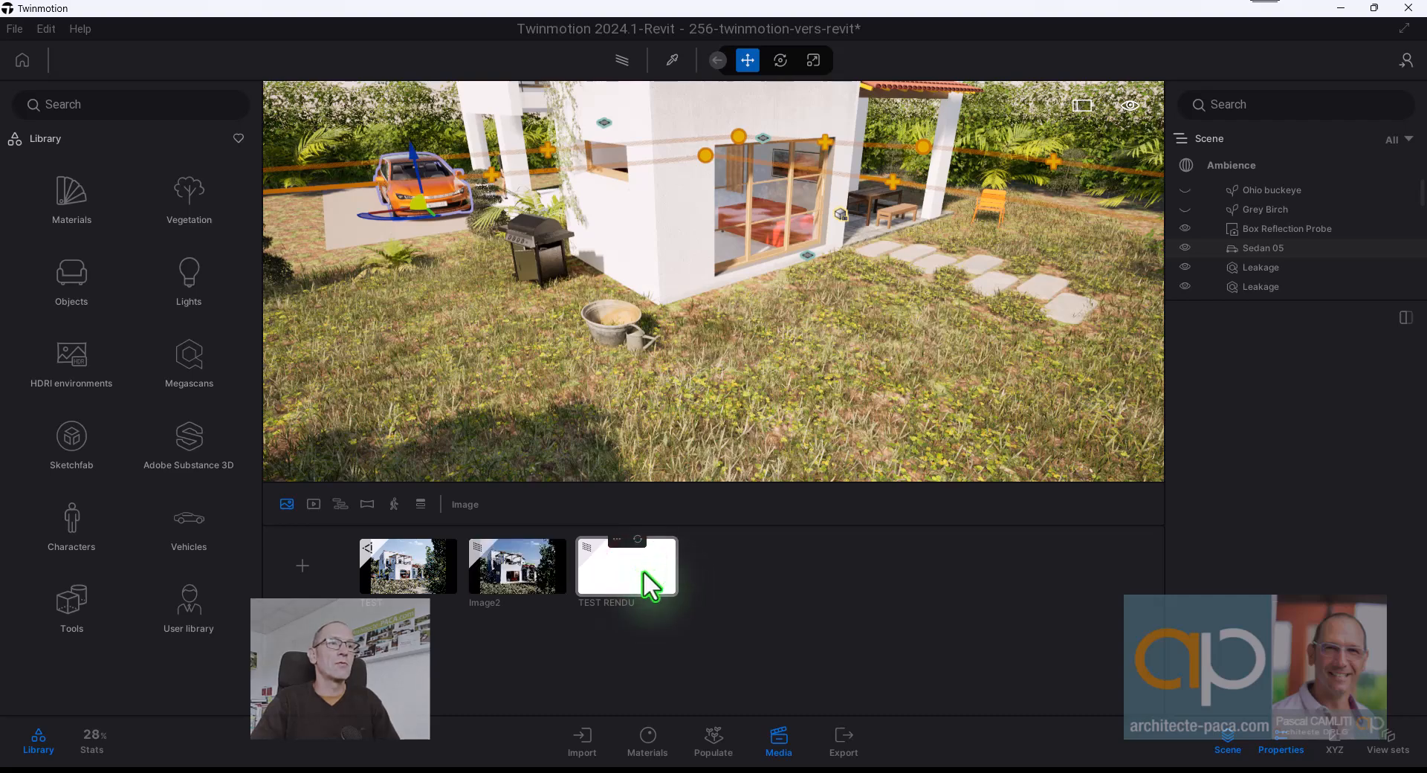
pyautogui.click(644, 569)
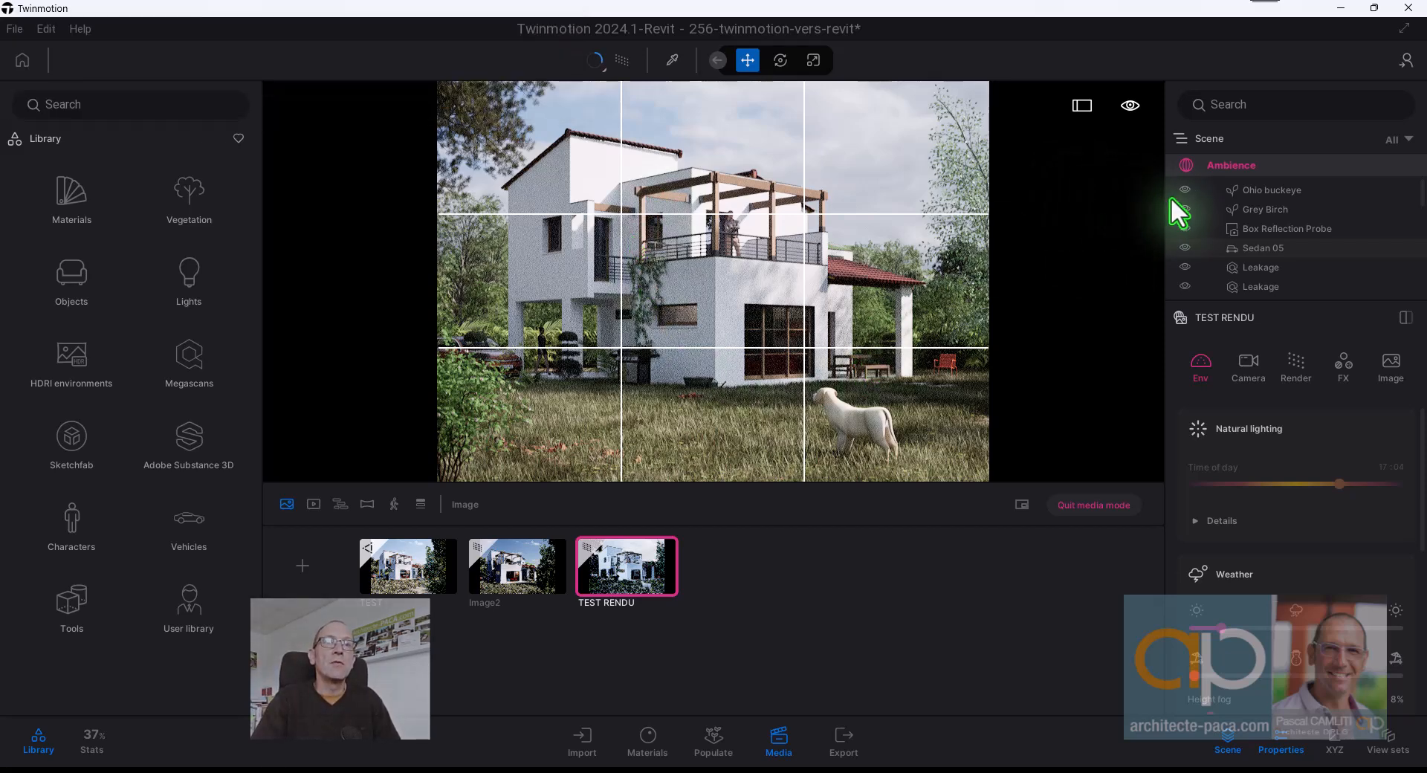
pyautogui.moveTo(1163, 209); pyautogui.dragTo(1117, 223)
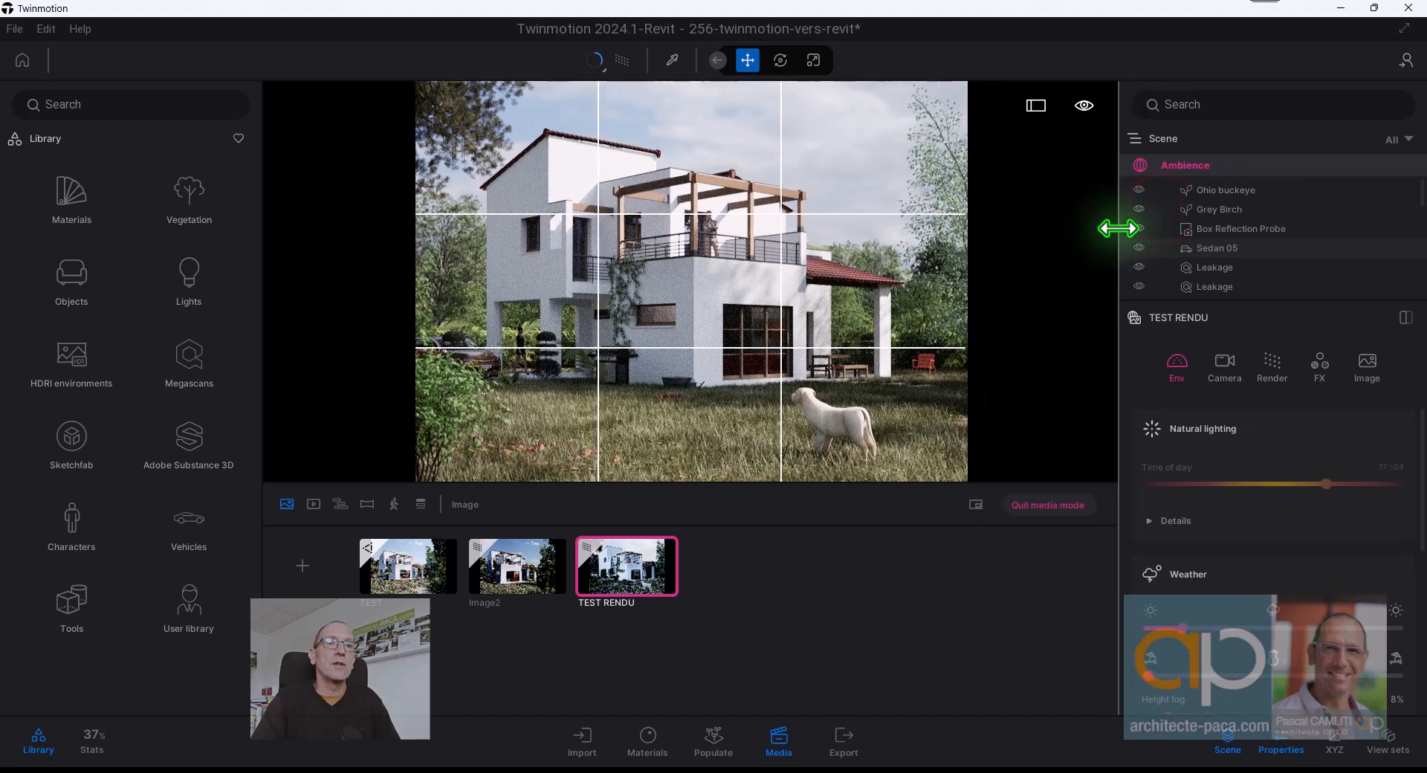
# Enlarge the properties area and open the saved image Image2 to examine the balcony facade up close.
pyautogui.moveTo(1242, 301); pyautogui.dragTo(1237, 247)
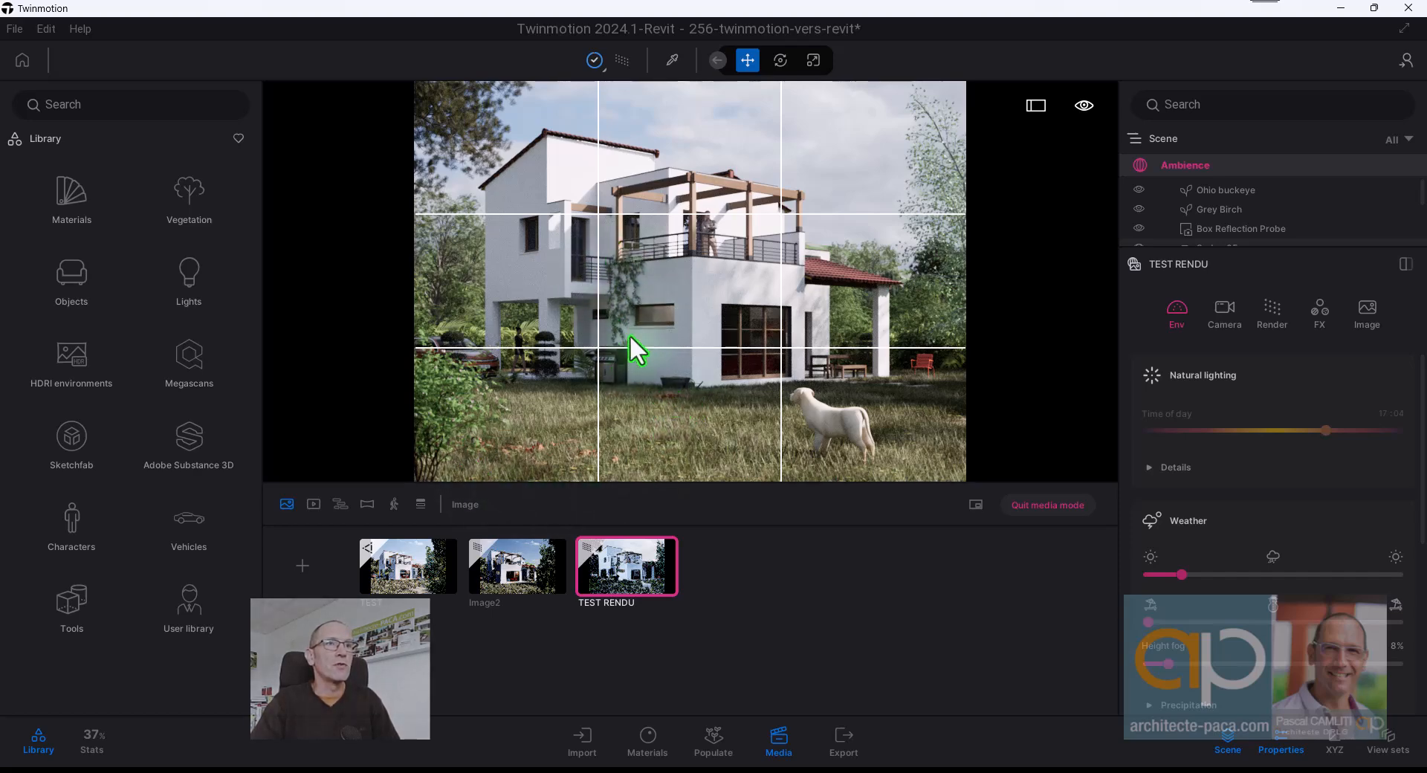
pyautogui.click(515, 563)
pyautogui.scroll(5, 667, 282)
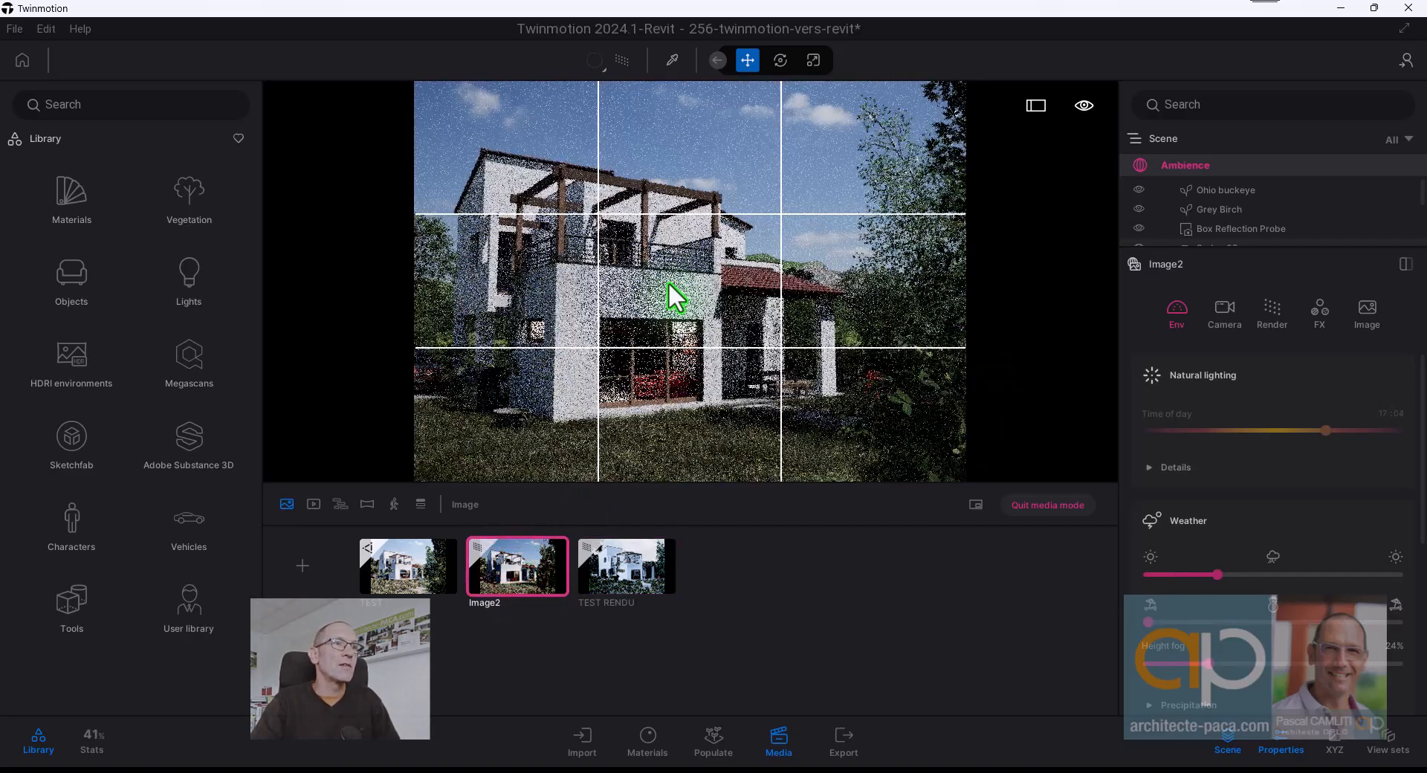
pyautogui.scroll(3, 601, 296)
pyautogui.moveTo(618, 314); pyautogui.dragTo(709, 323, button='middle')
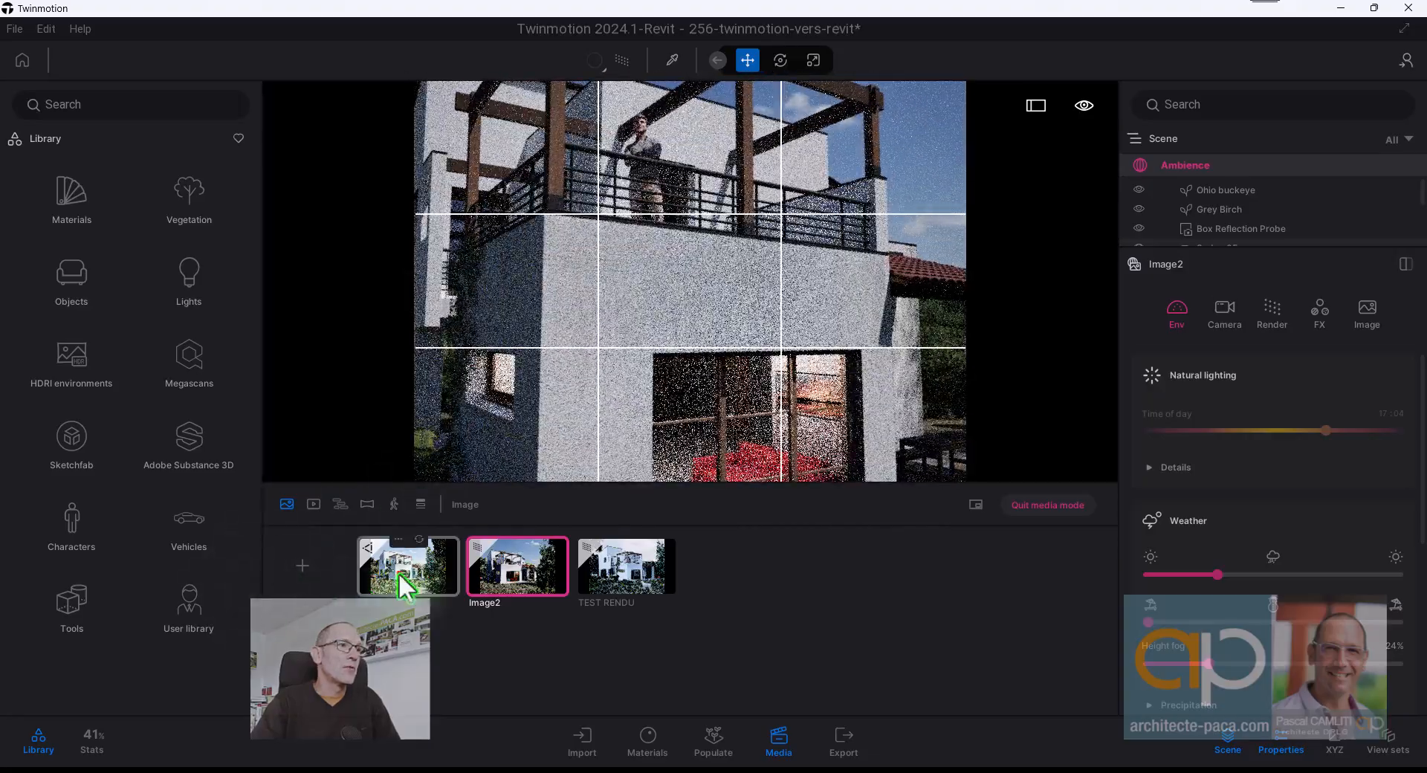
# Open the saved image TEST, view its balcony facade up close, and select the rendered wall and the Weeping Willow to see their properties.
pyautogui.click(398, 572)
pyautogui.scroll(6, 617, 282)
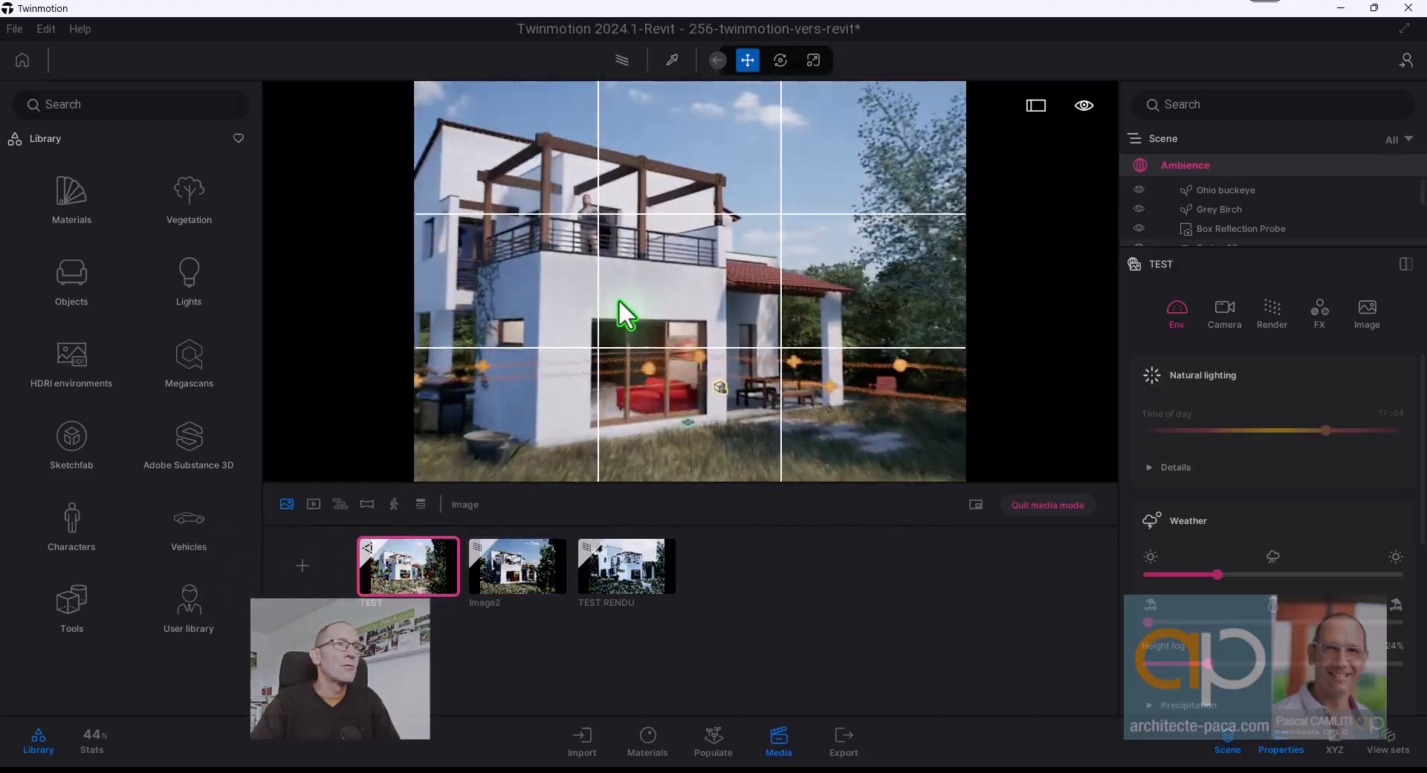
pyautogui.moveTo(618, 304); pyautogui.dragTo(638, 292, button='middle')
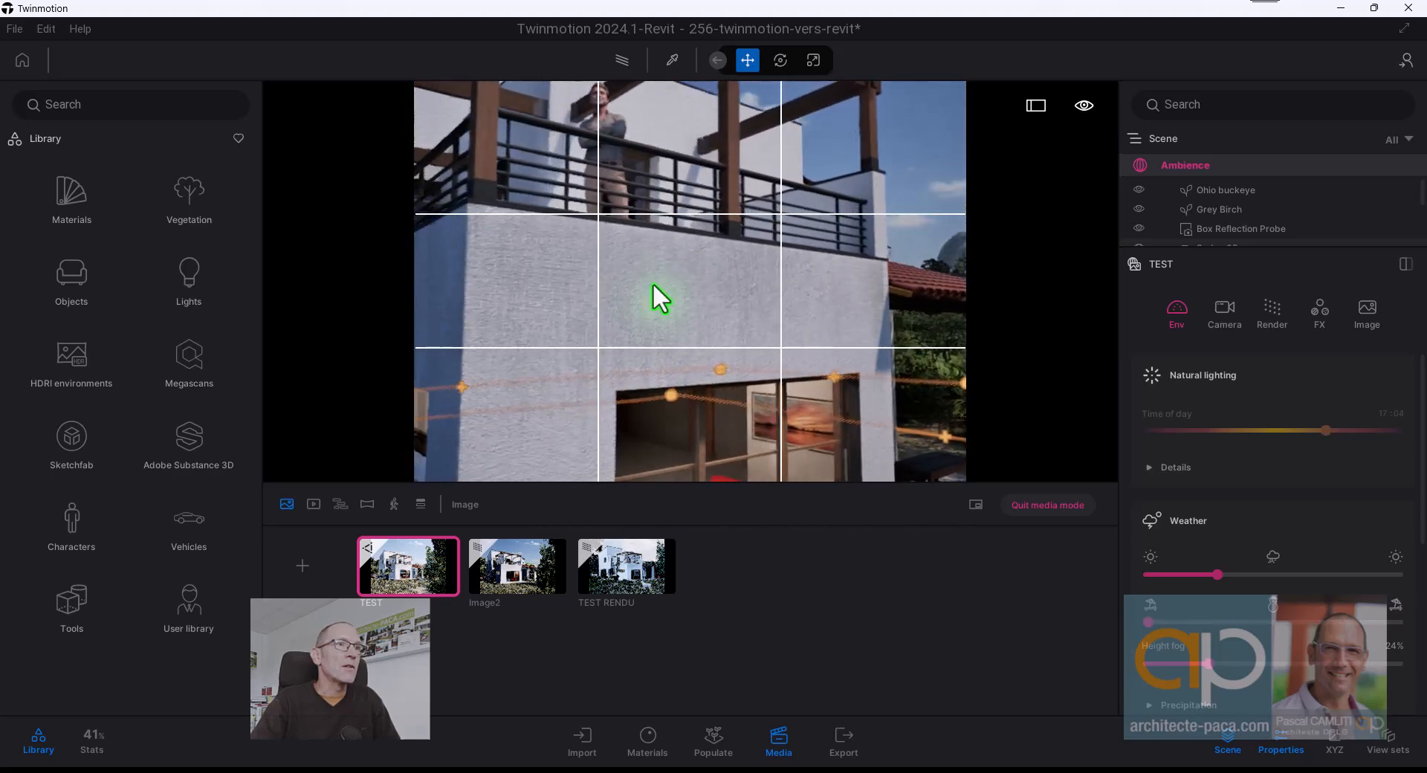
pyautogui.click(734, 252)
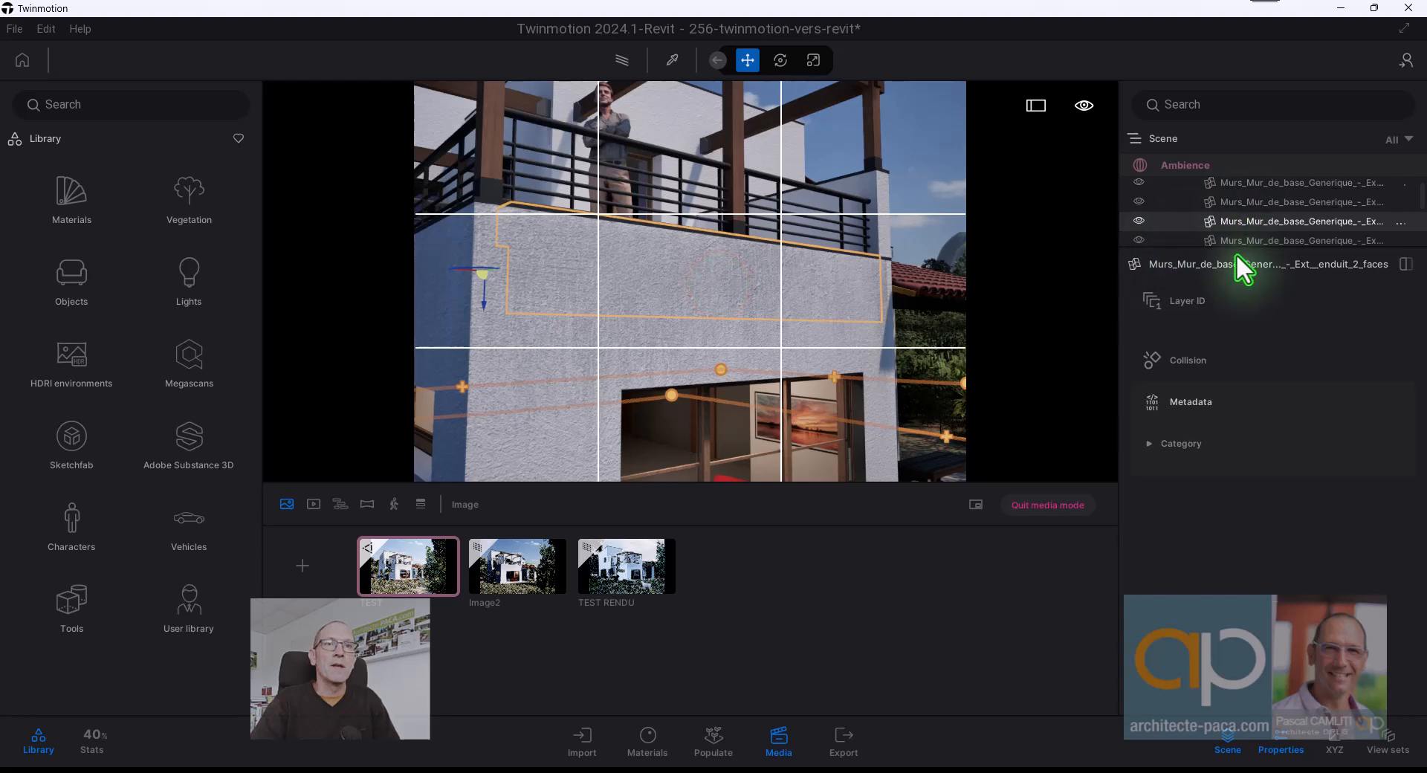
pyautogui.click(933, 152)
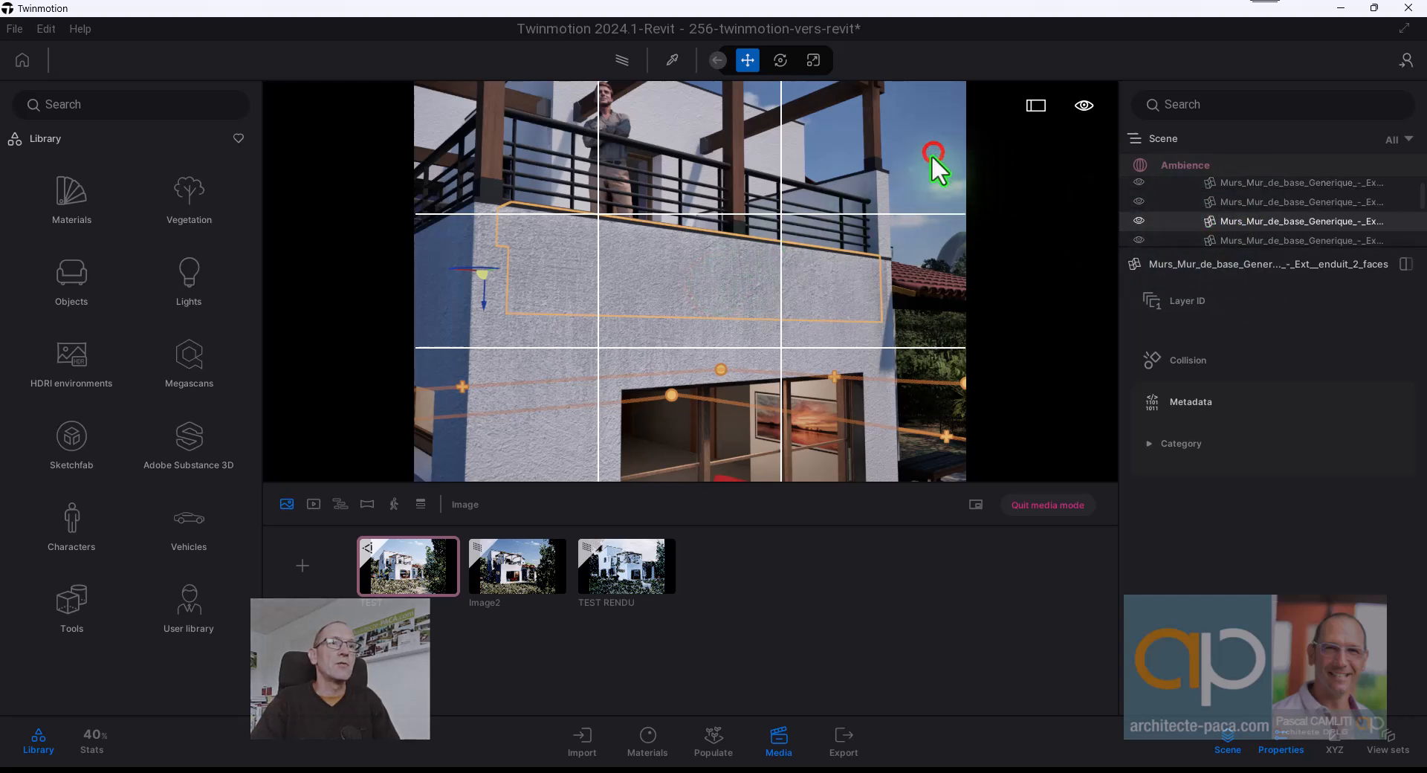
# Lengthen the scene list and place the object properties in their own column beside it.
pyautogui.moveTo(1208, 247); pyautogui.dragTo(1232, 404)
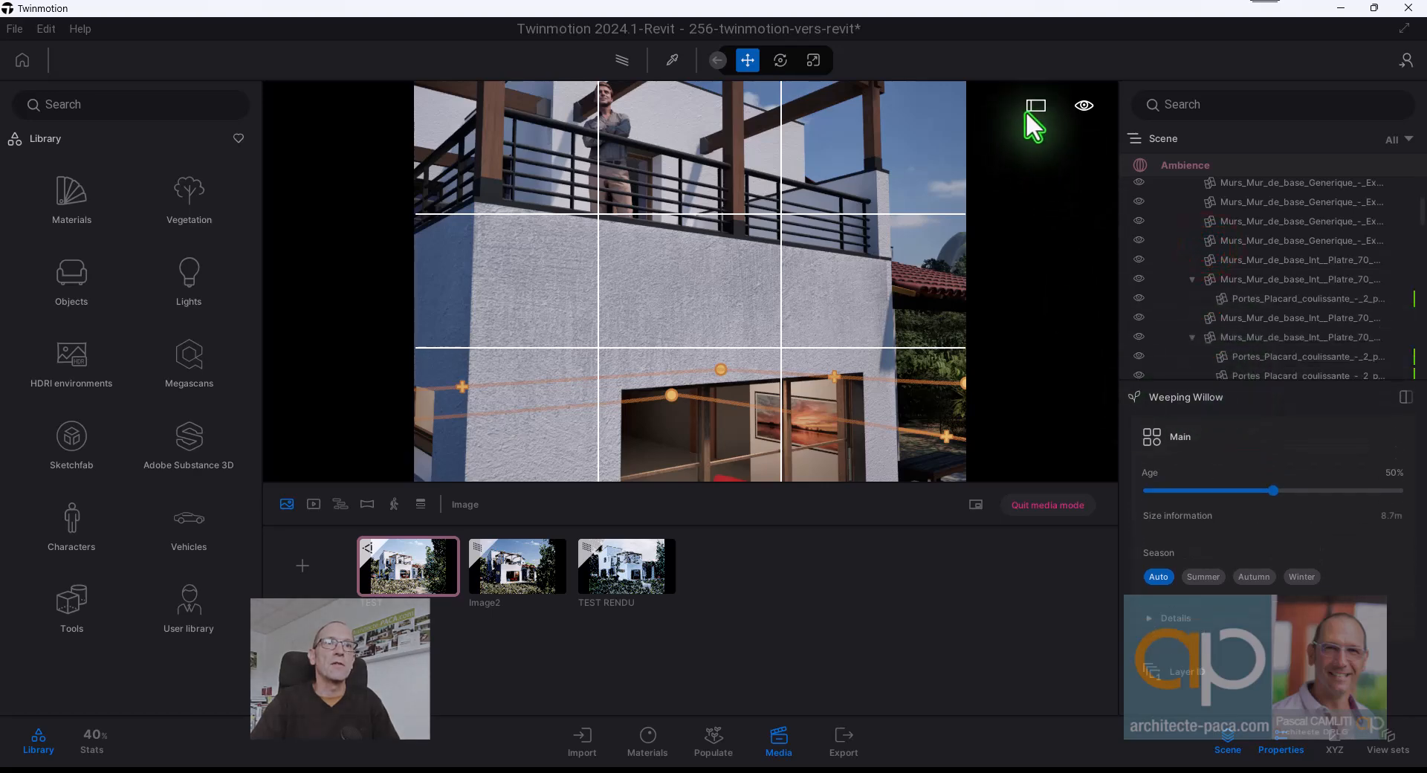
pyautogui.click(1404, 397)
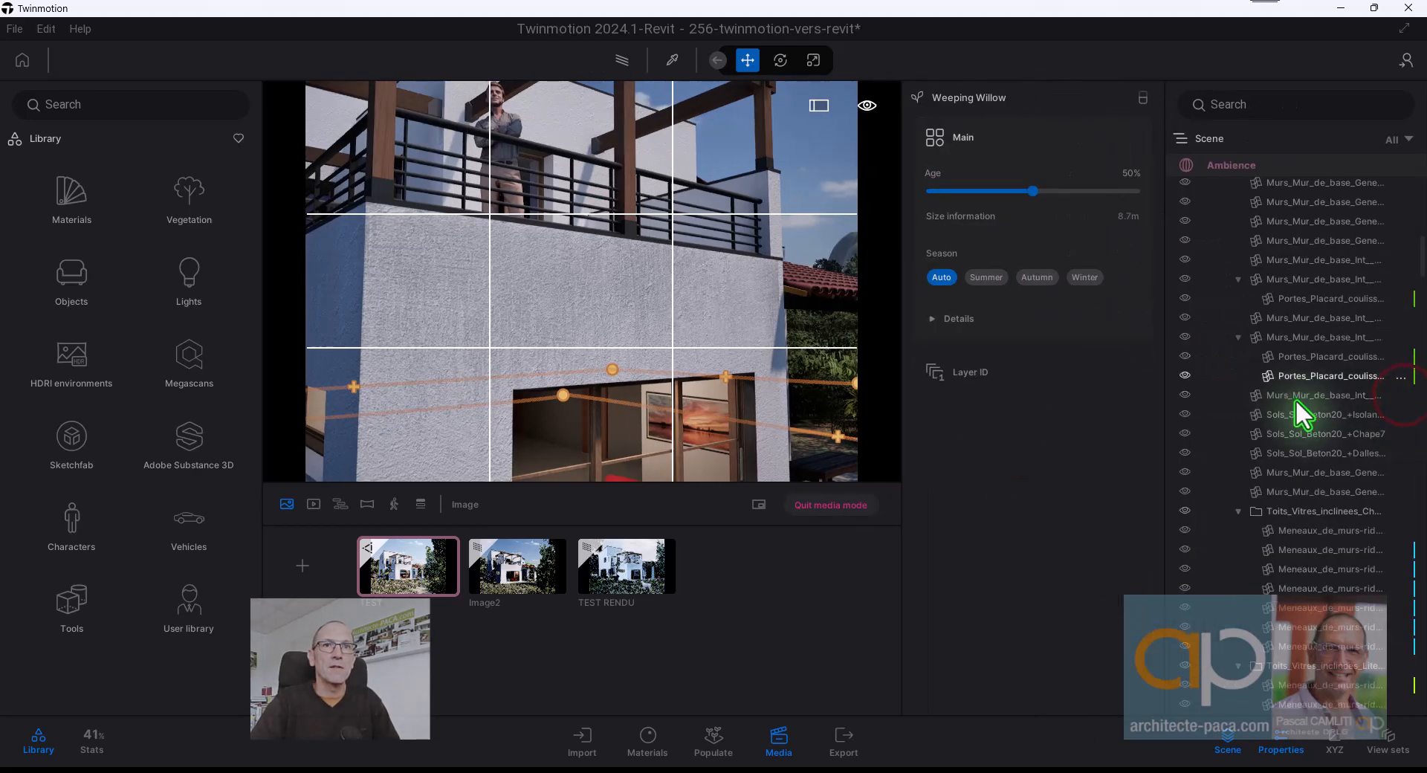
# Collapse the two level folders, the Garde-corps folder and the Liens_RVT_Modele_Revit folder in the scene list.
pyautogui.scroll(10, 1322, 372)
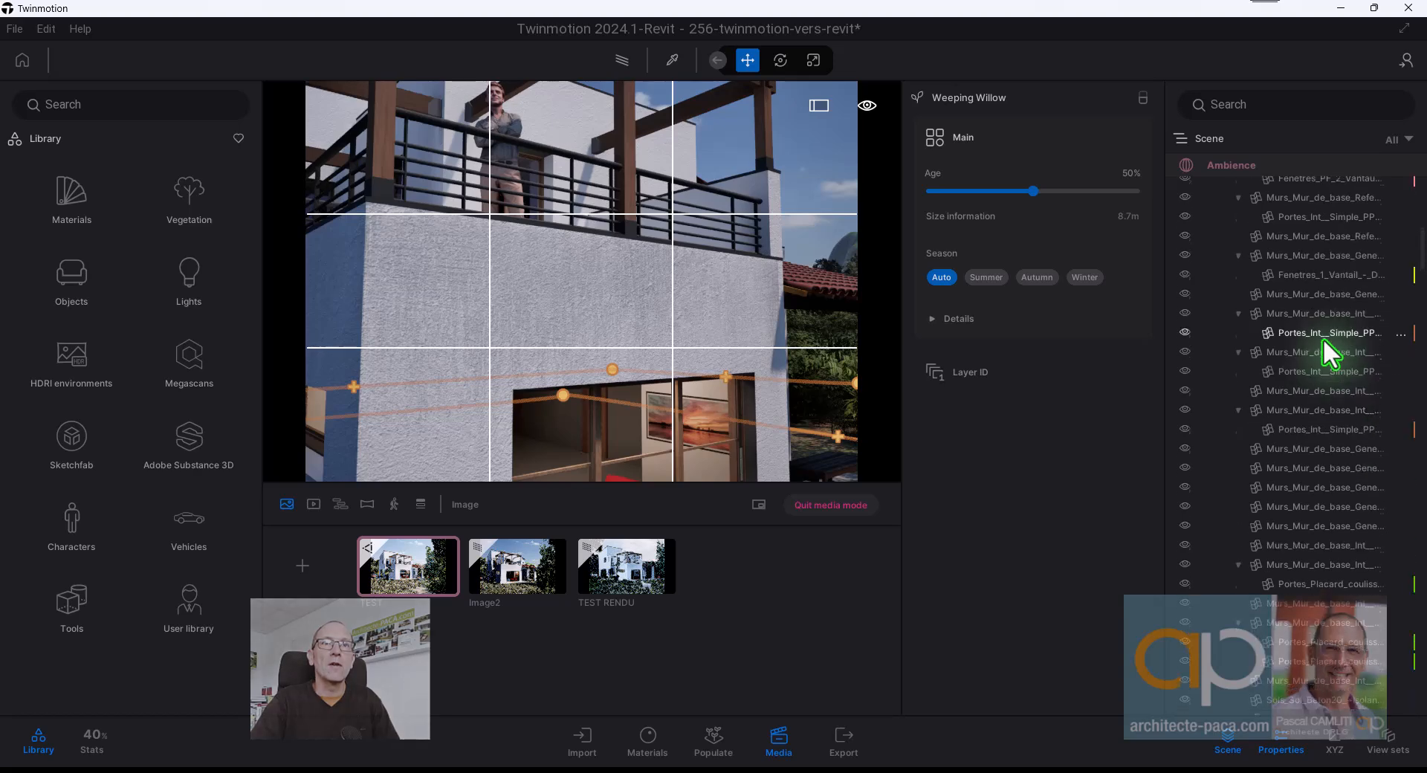
pyautogui.scroll(5, 1323, 337)
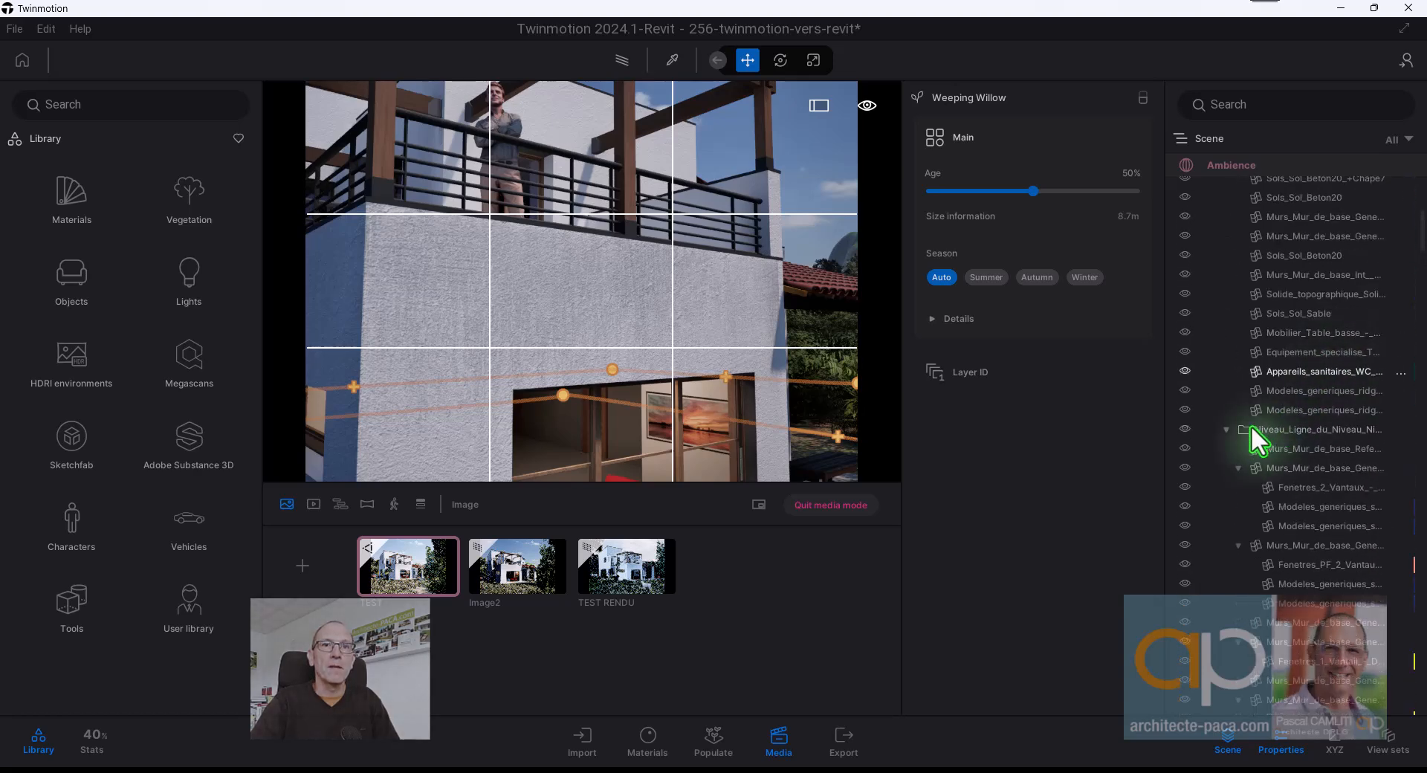
pyautogui.click(1225, 429)
pyautogui.click(1225, 448)
pyautogui.click(1225, 486)
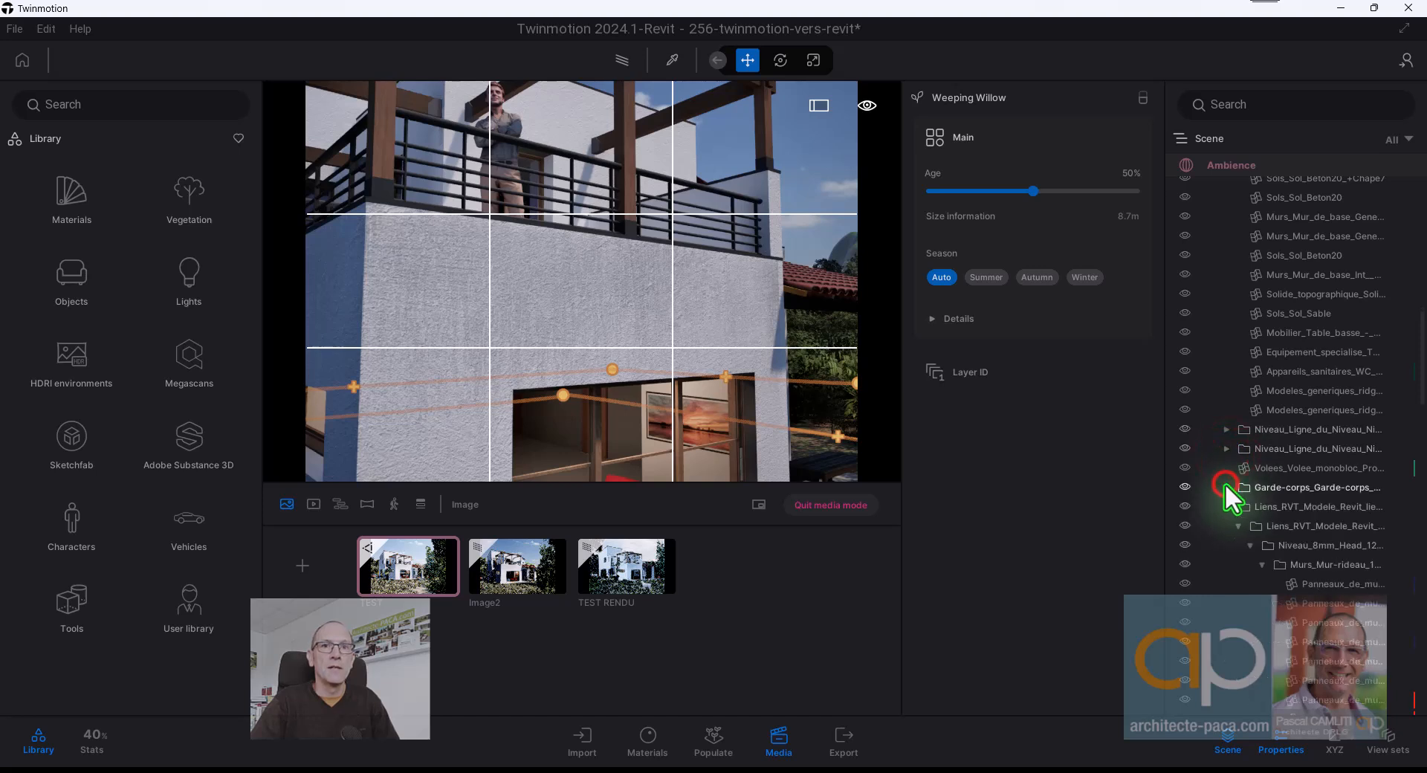
pyautogui.click(1226, 506)
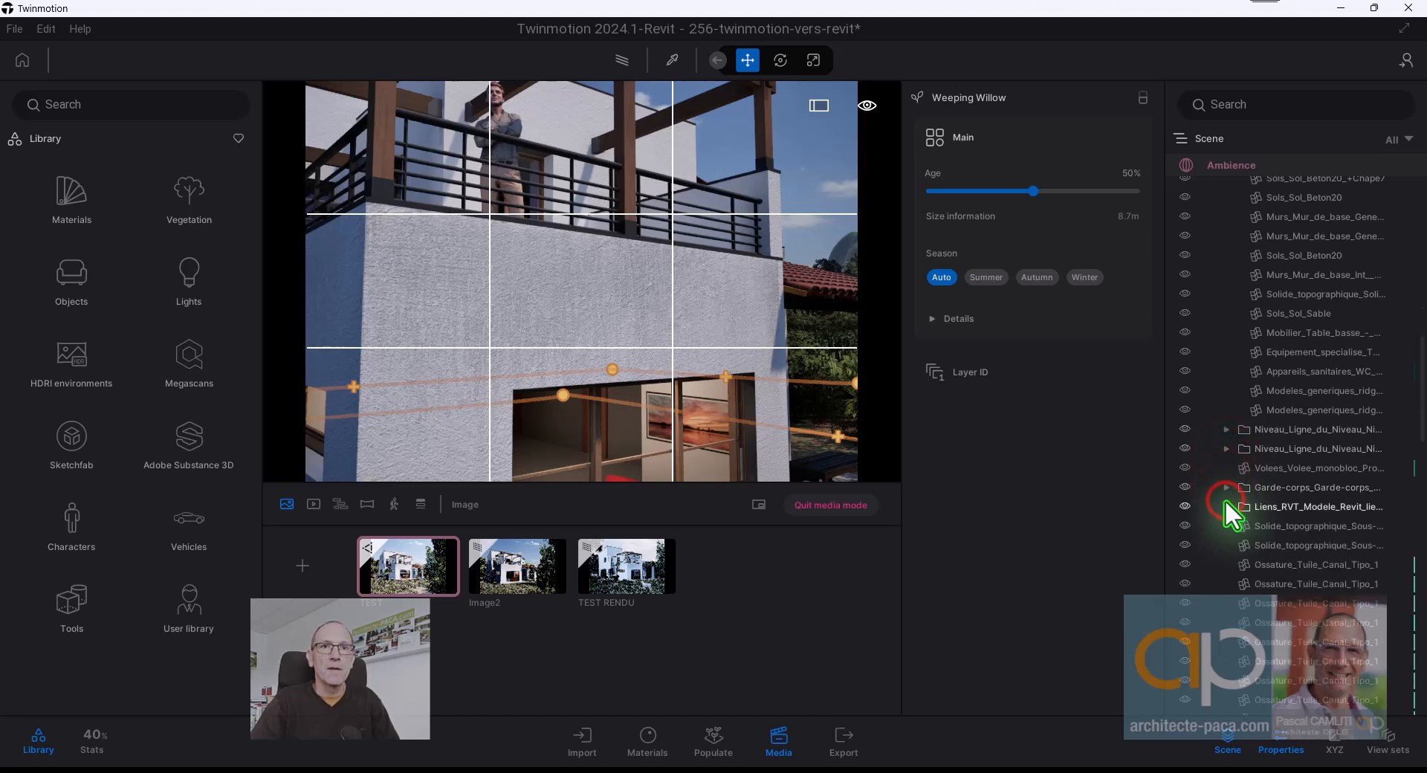
# Collapse the wall entries with nested windows and doors in the remaining expanded level folder.
pyautogui.scroll(-2, 1234, 493)
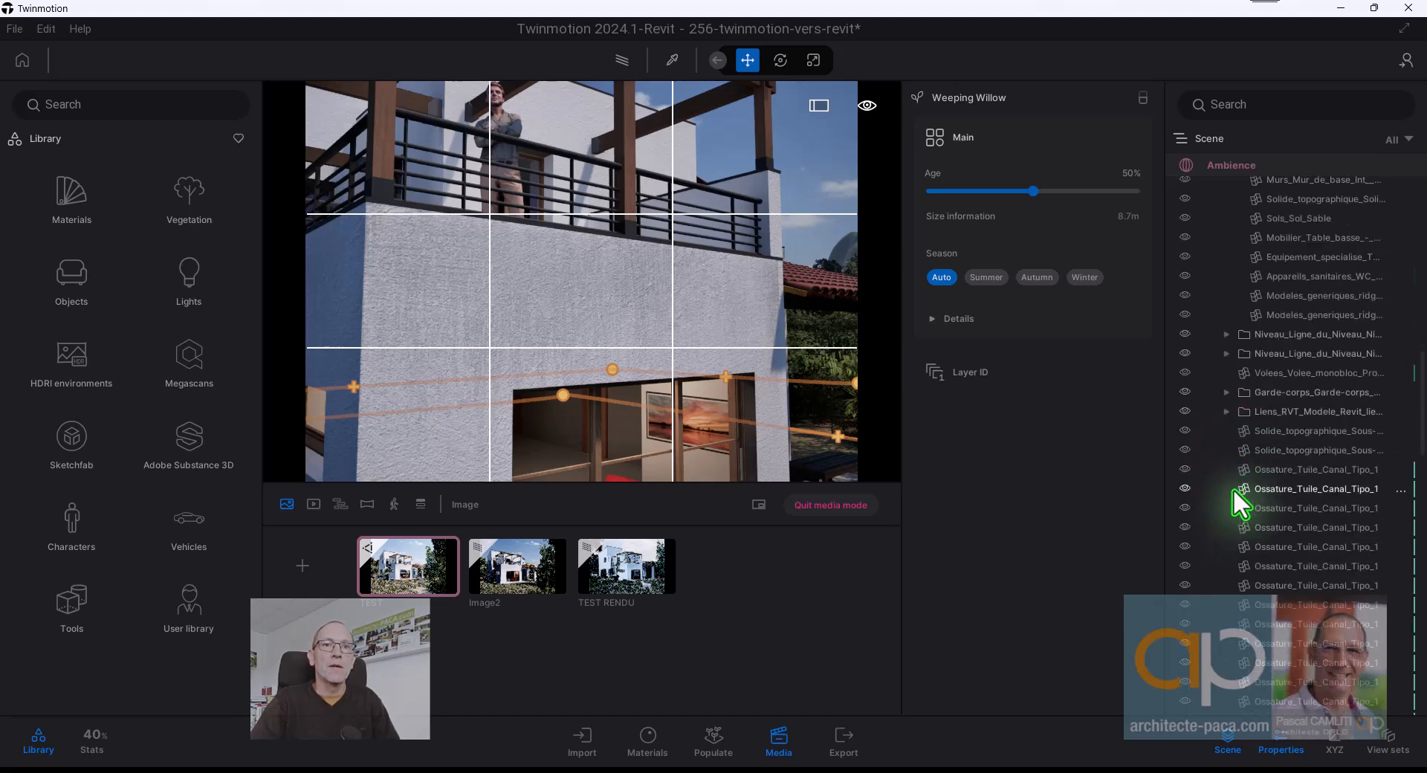
pyautogui.scroll(5, 1223, 337)
pyautogui.click(1237, 404)
pyautogui.scroll(5, 1237, 334)
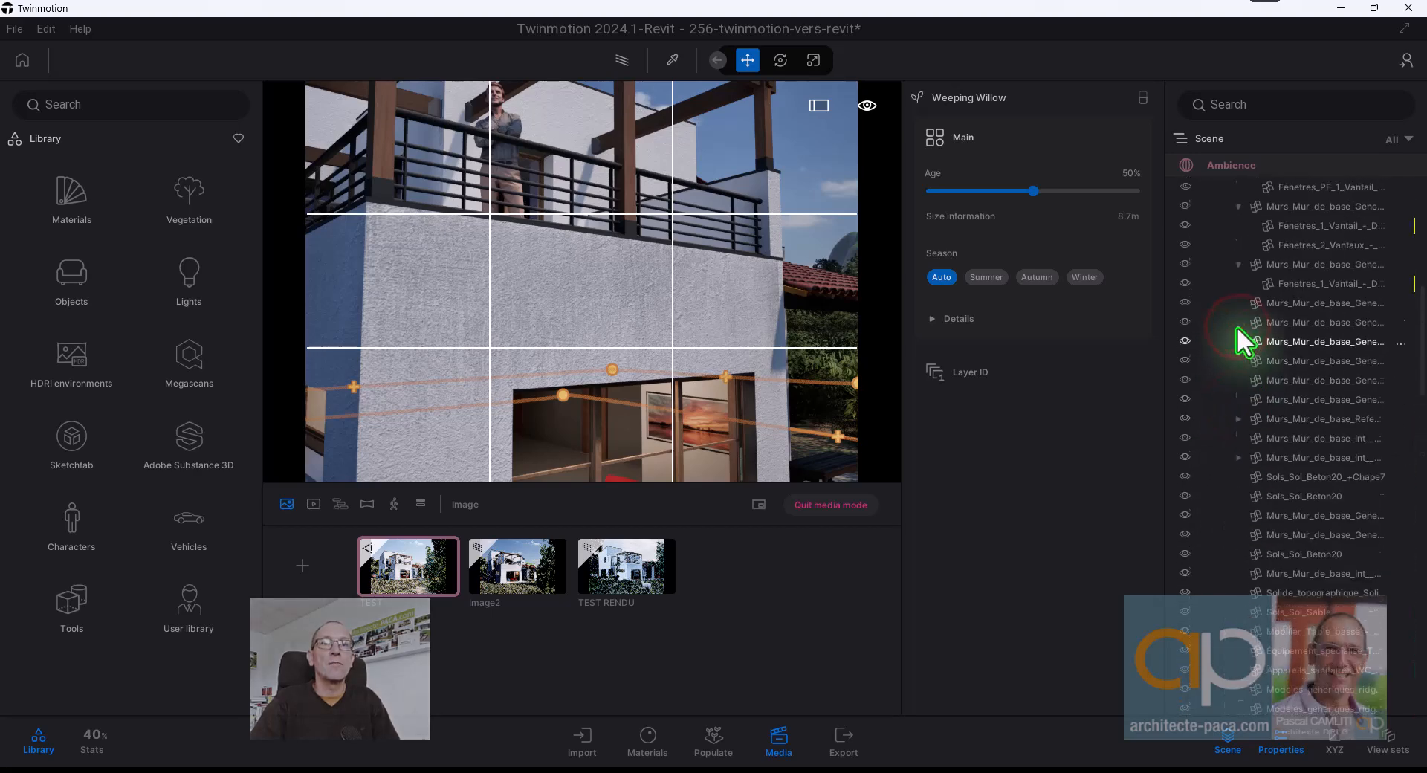
pyautogui.click(1236, 359)
pyautogui.click(1237, 301)
pyautogui.click(1237, 262)
pyautogui.click(1238, 225)
pyautogui.scroll(5, 1237, 253)
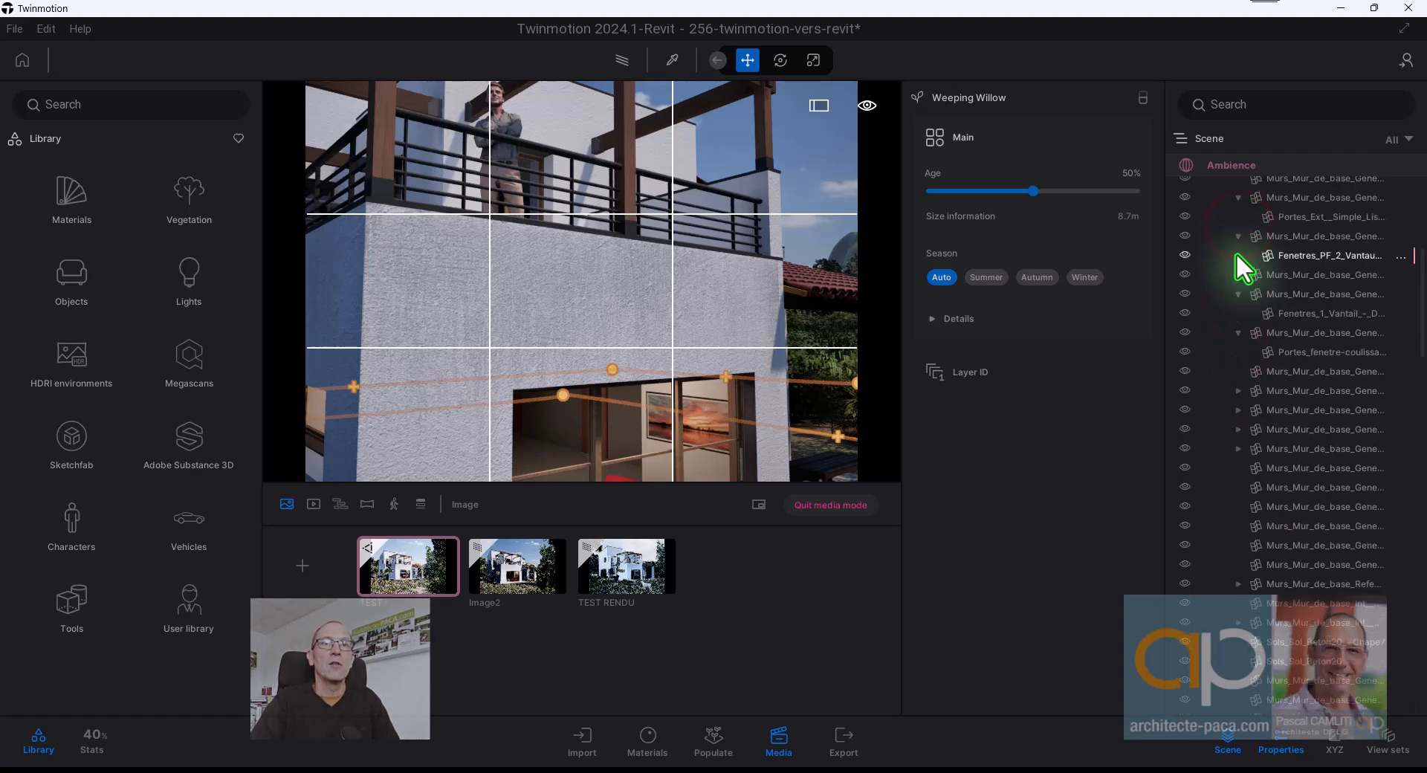
# Collapse the remaining level folder and the imported twinmotion-formation-test-Vue model folder.
pyautogui.scroll(5, 1237, 253)
pyautogui.click(1222, 372)
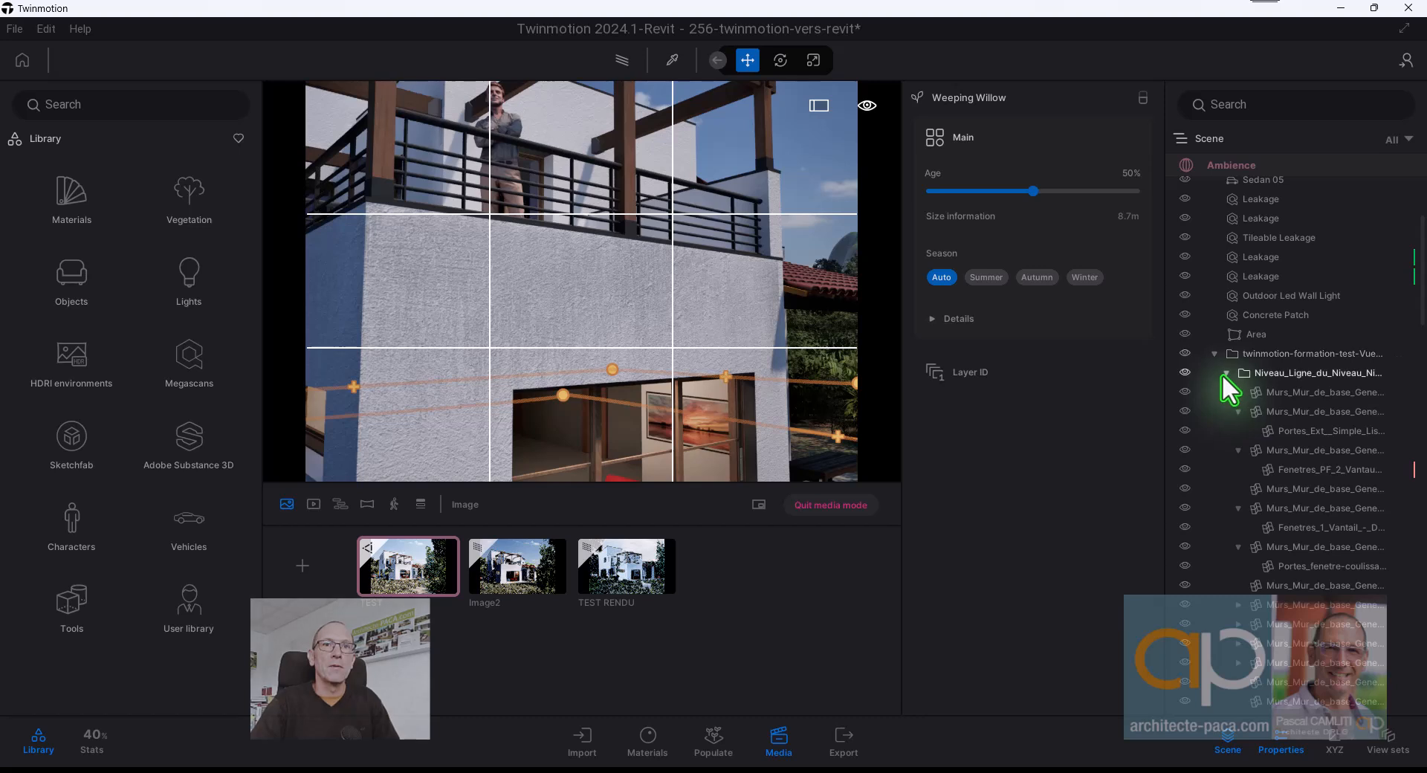
pyautogui.click(1214, 353)
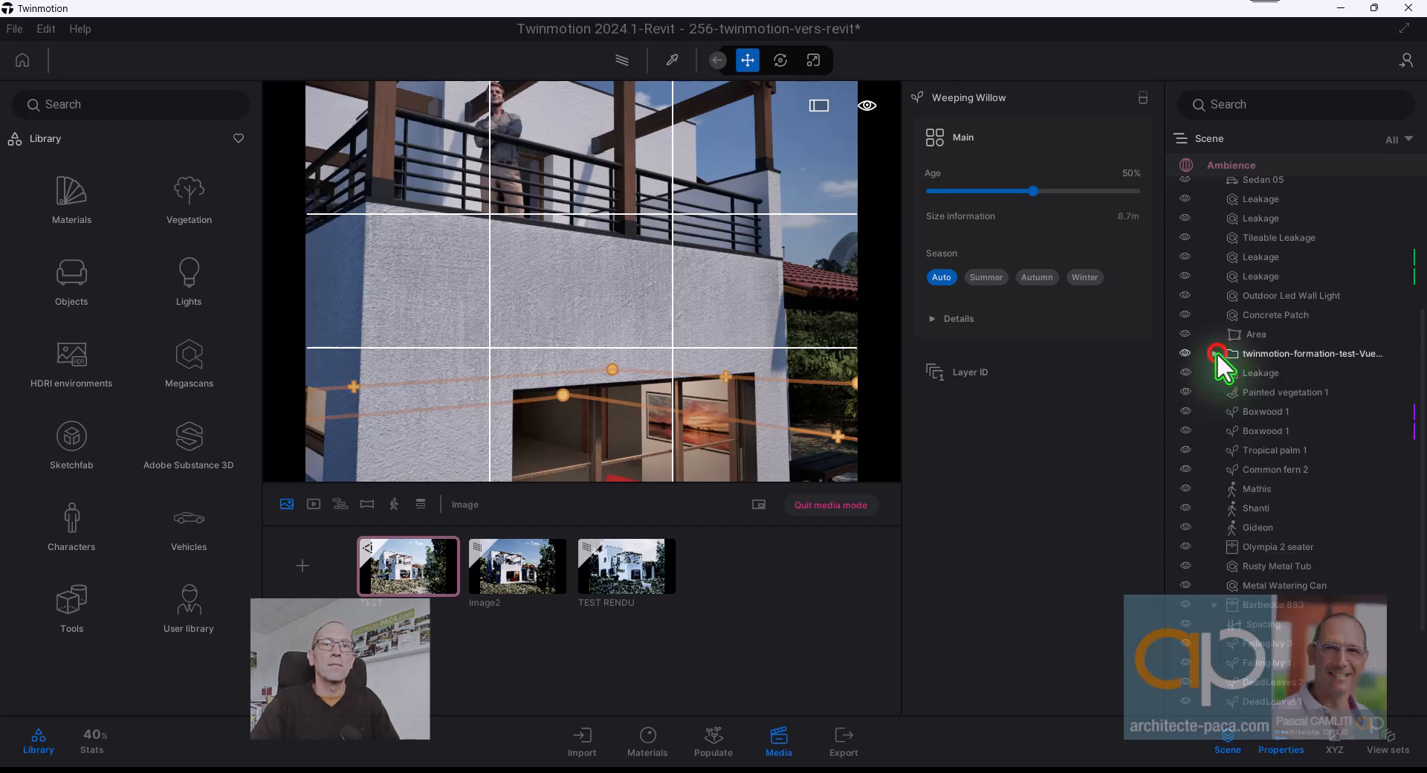
# Select the Leakage decal below the imported model, Painted vegetation 1 and Boxwood 1 to view their properties.
pyautogui.click(1251, 374)
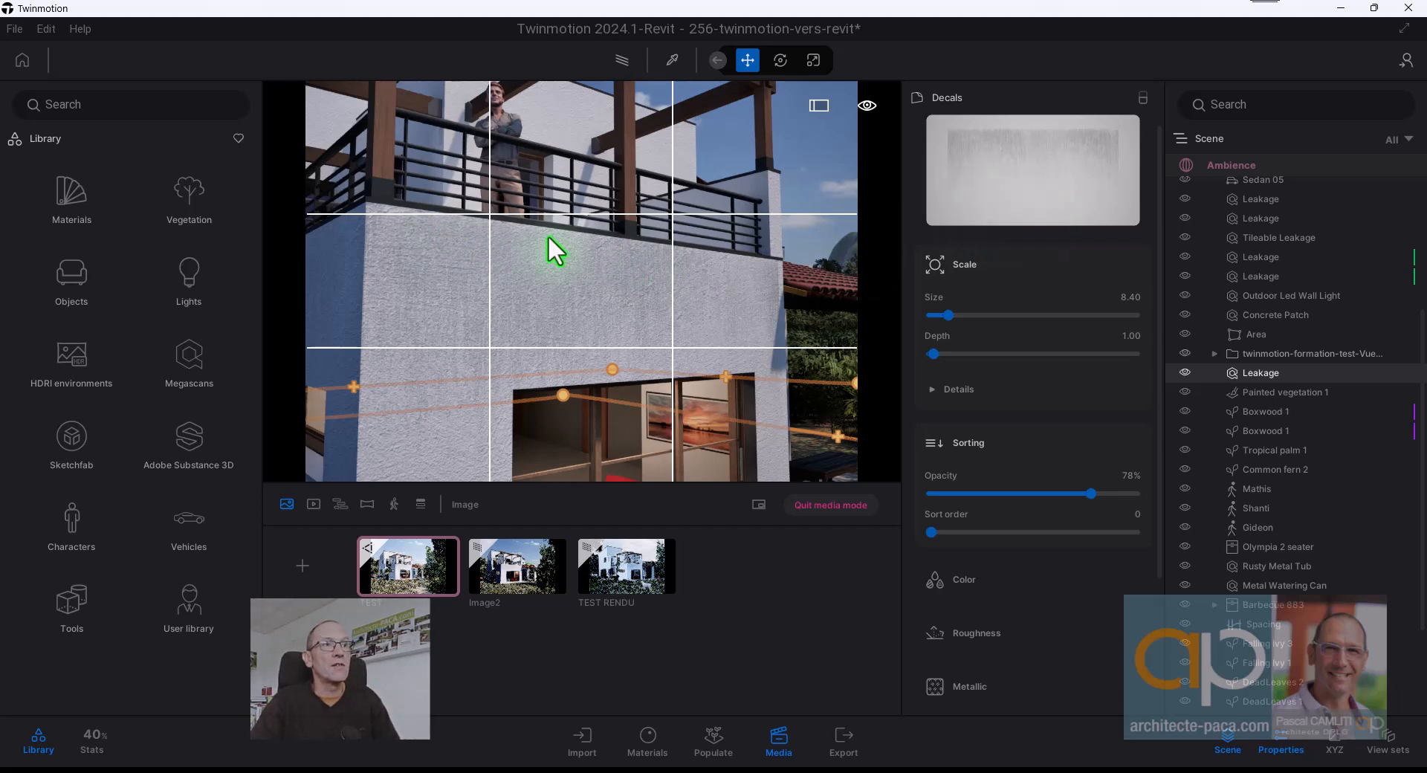
pyautogui.click(1280, 394)
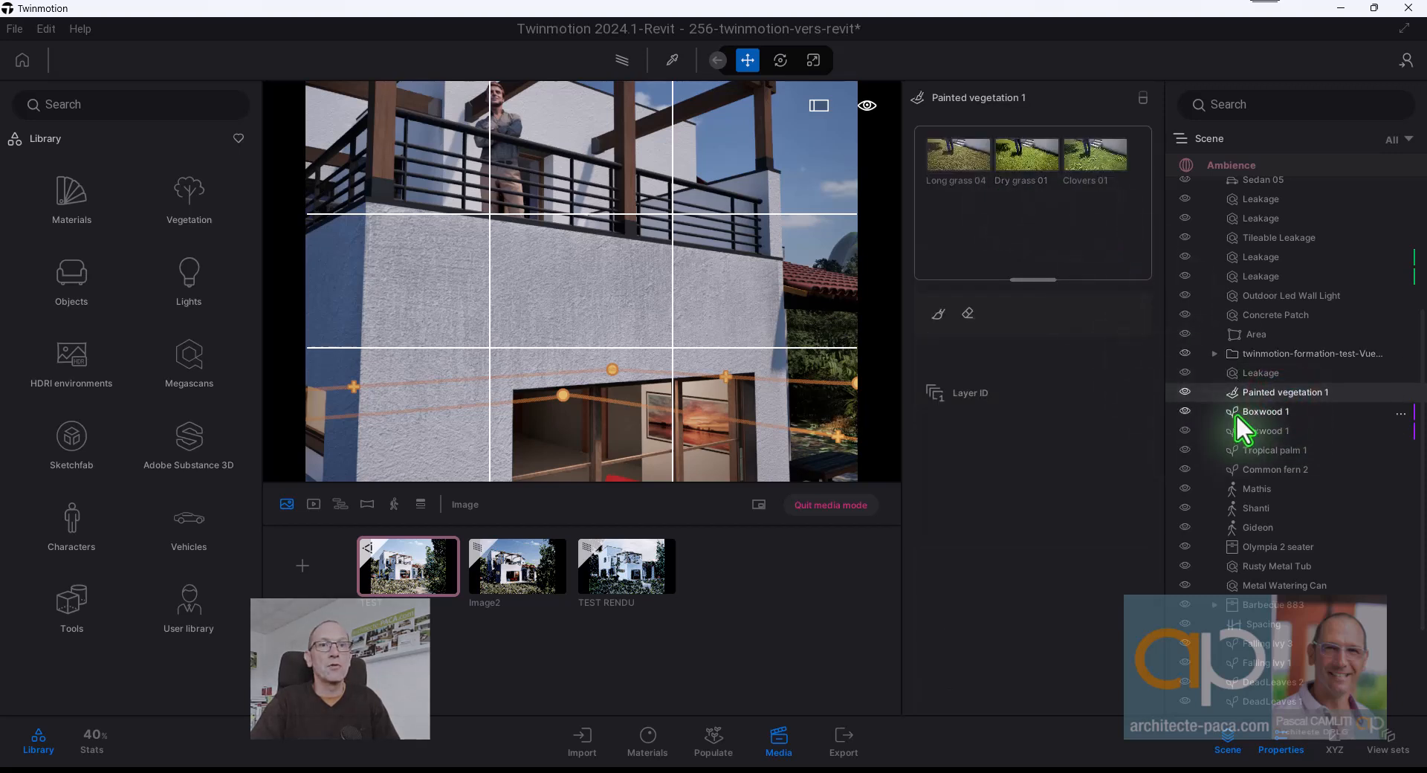
pyautogui.click(1250, 413)
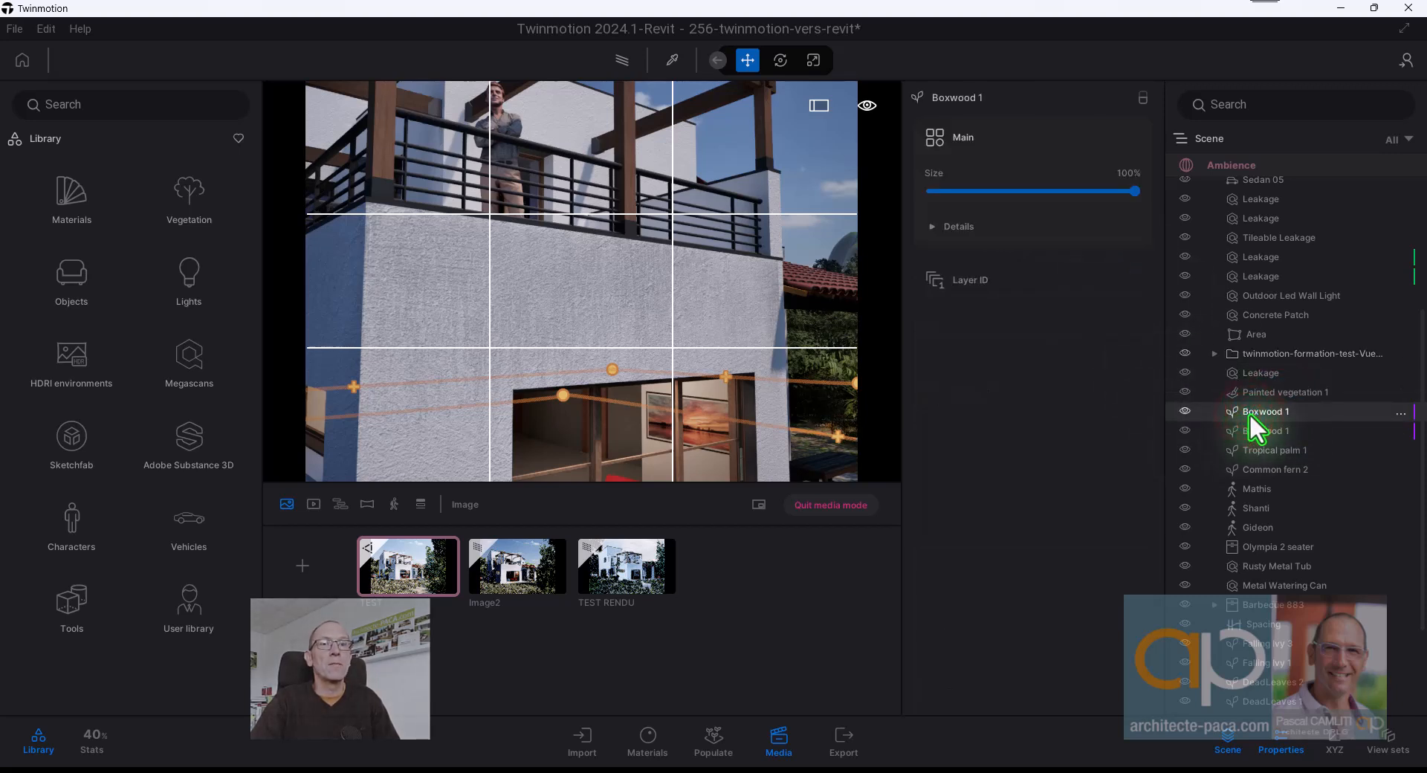
# Select the first two characters, the Olympia 2 seater sofa and Barbecue 883 to locate them in the scene.
pyautogui.scroll(-3, 1251, 431)
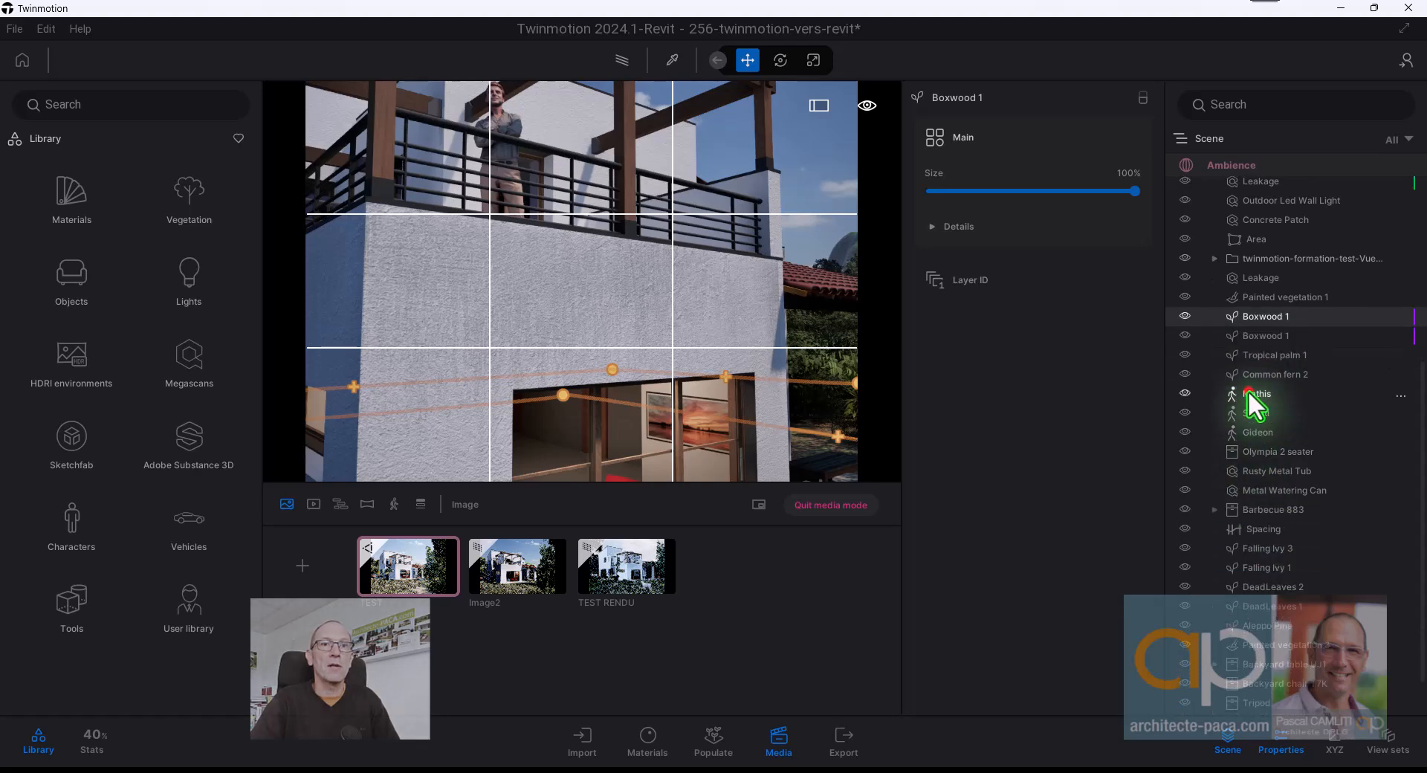
pyautogui.click(1247, 390)
pyautogui.click(1252, 410)
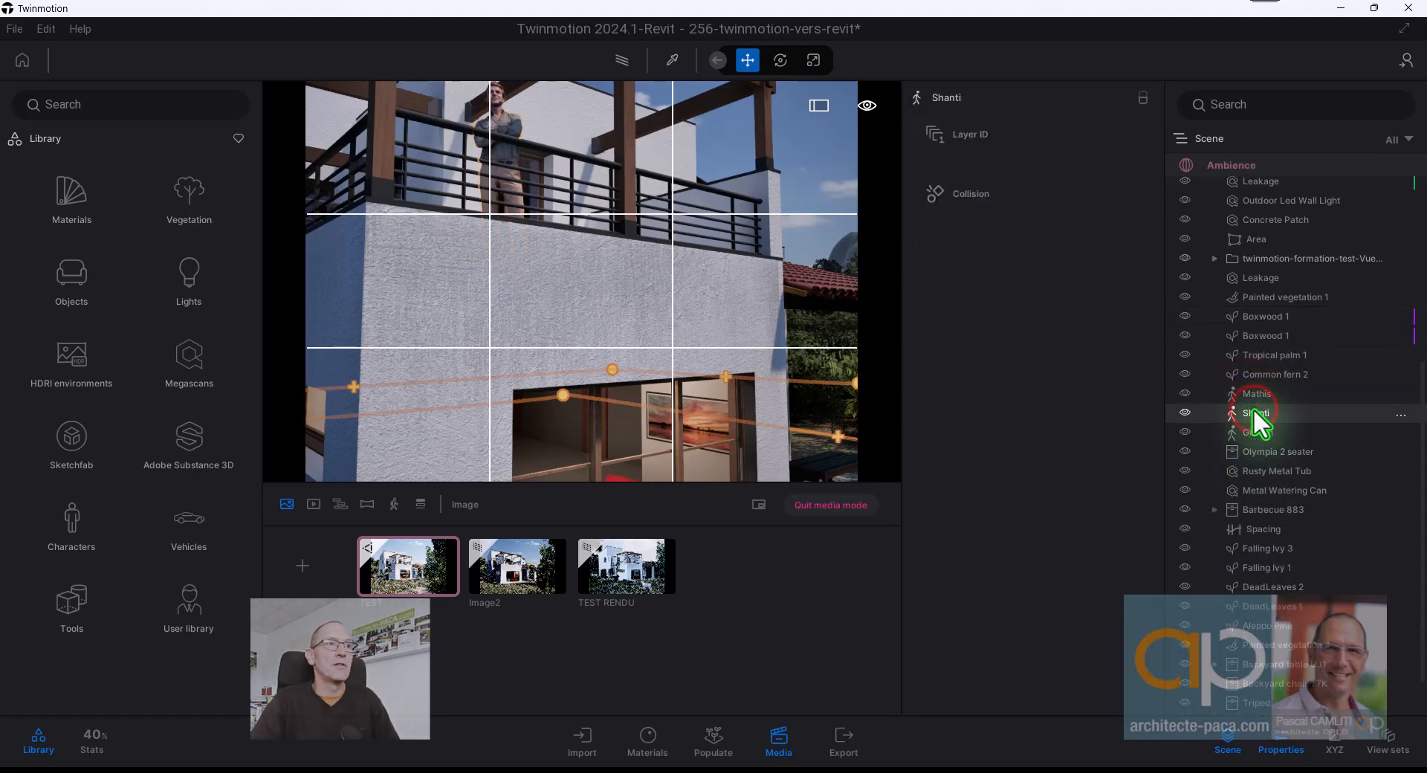
pyautogui.scroll(-10, 746, 356)
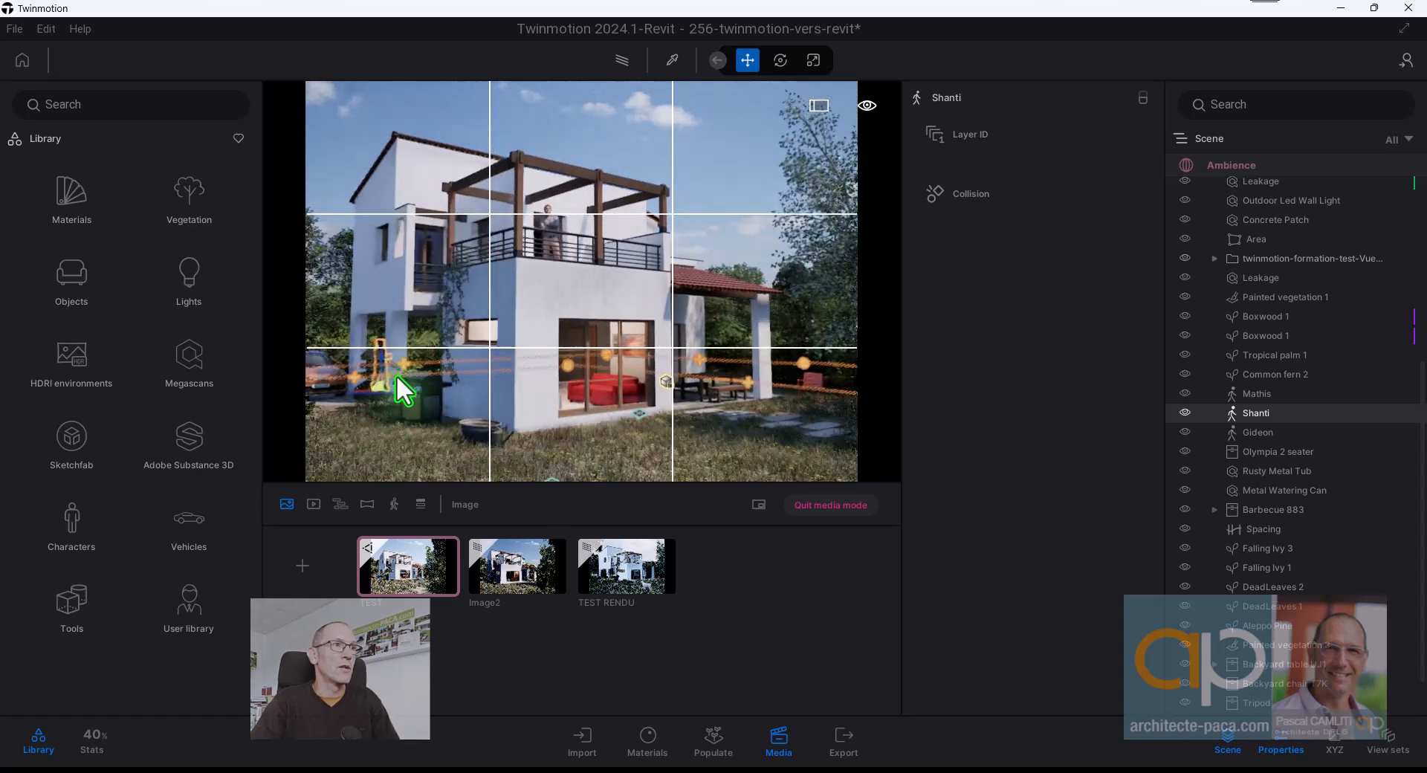
pyautogui.click(1272, 449)
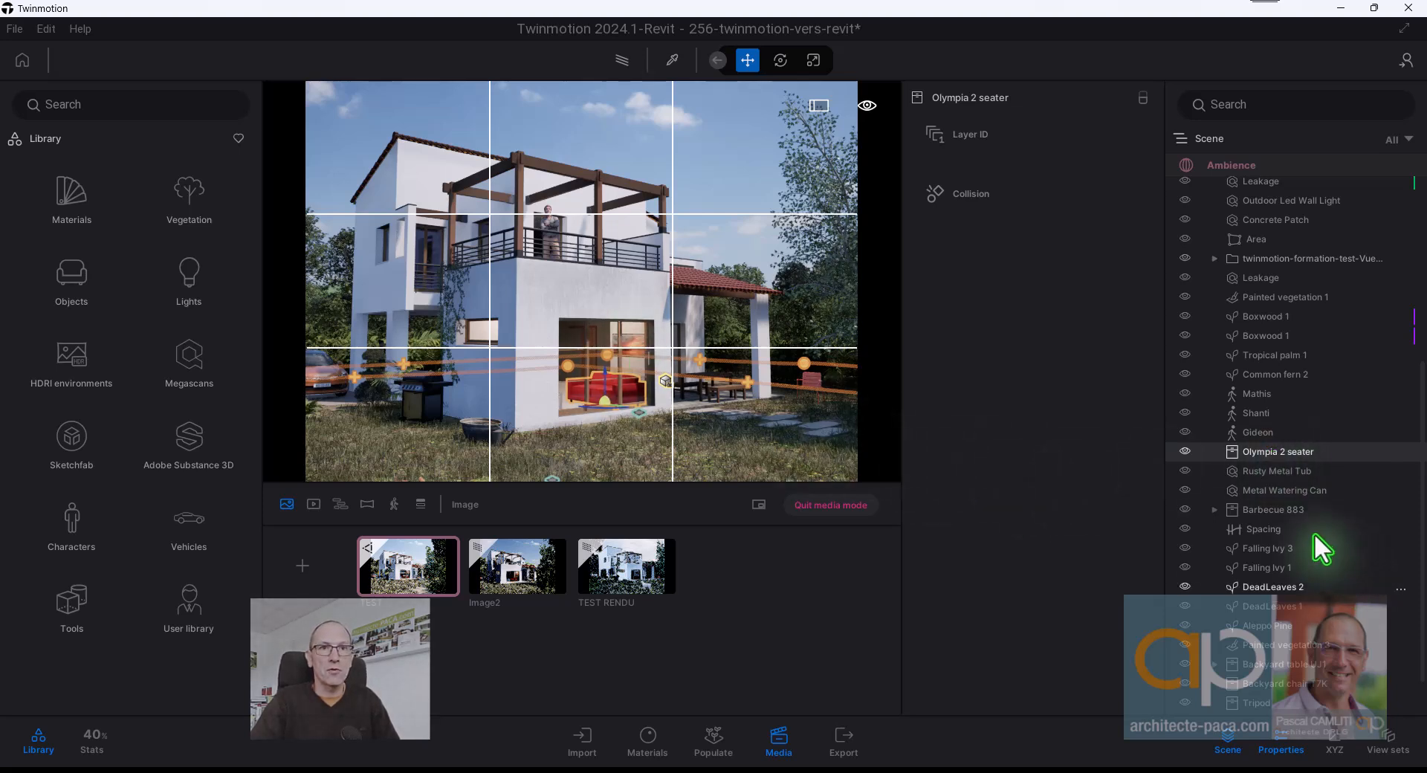
pyautogui.click(1278, 508)
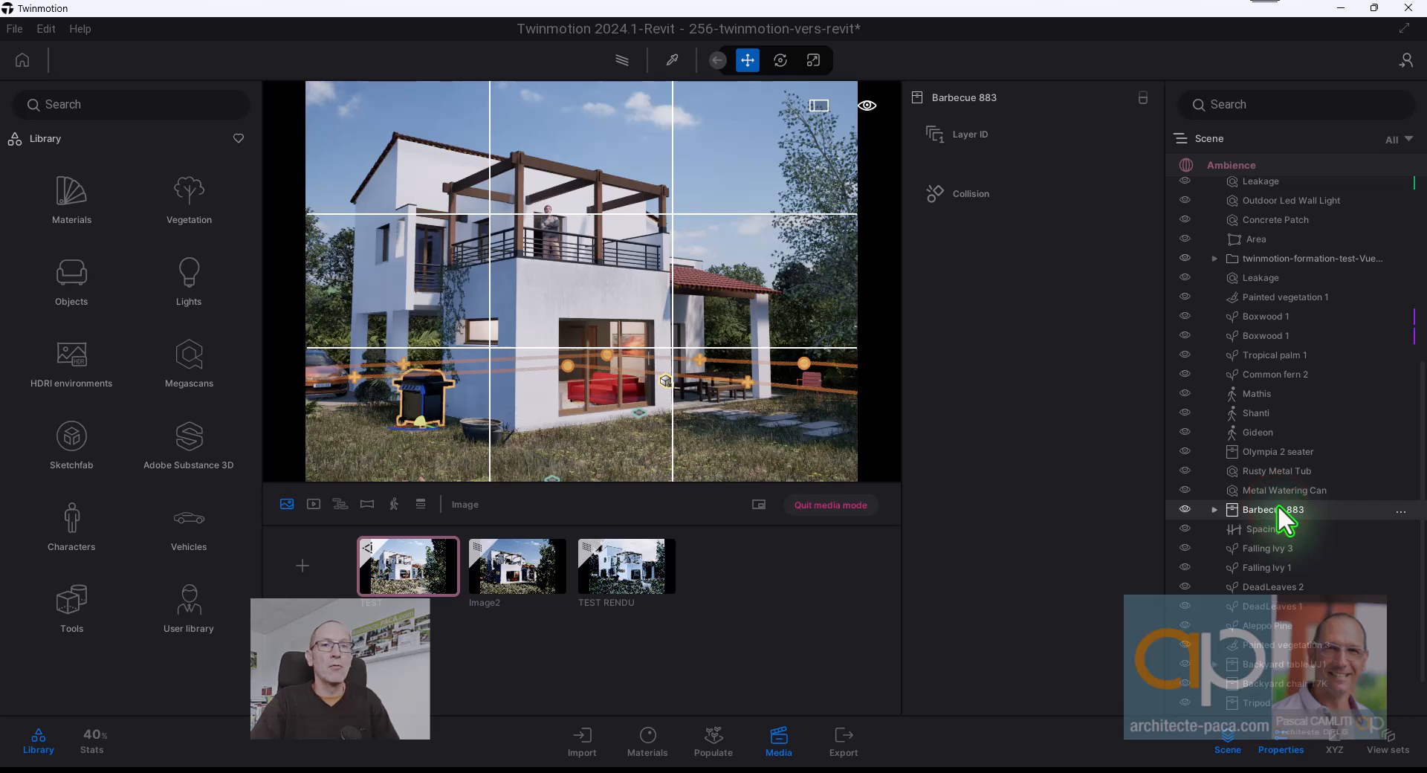
# Select Falling Ivy 3, Falling Ivy 1, DeadLeaves 2, DeadLeaves 1 and the Omnidirectional light to locate them around the house.
pyautogui.scroll(-1, 1277, 505)
pyautogui.click(1275, 492)
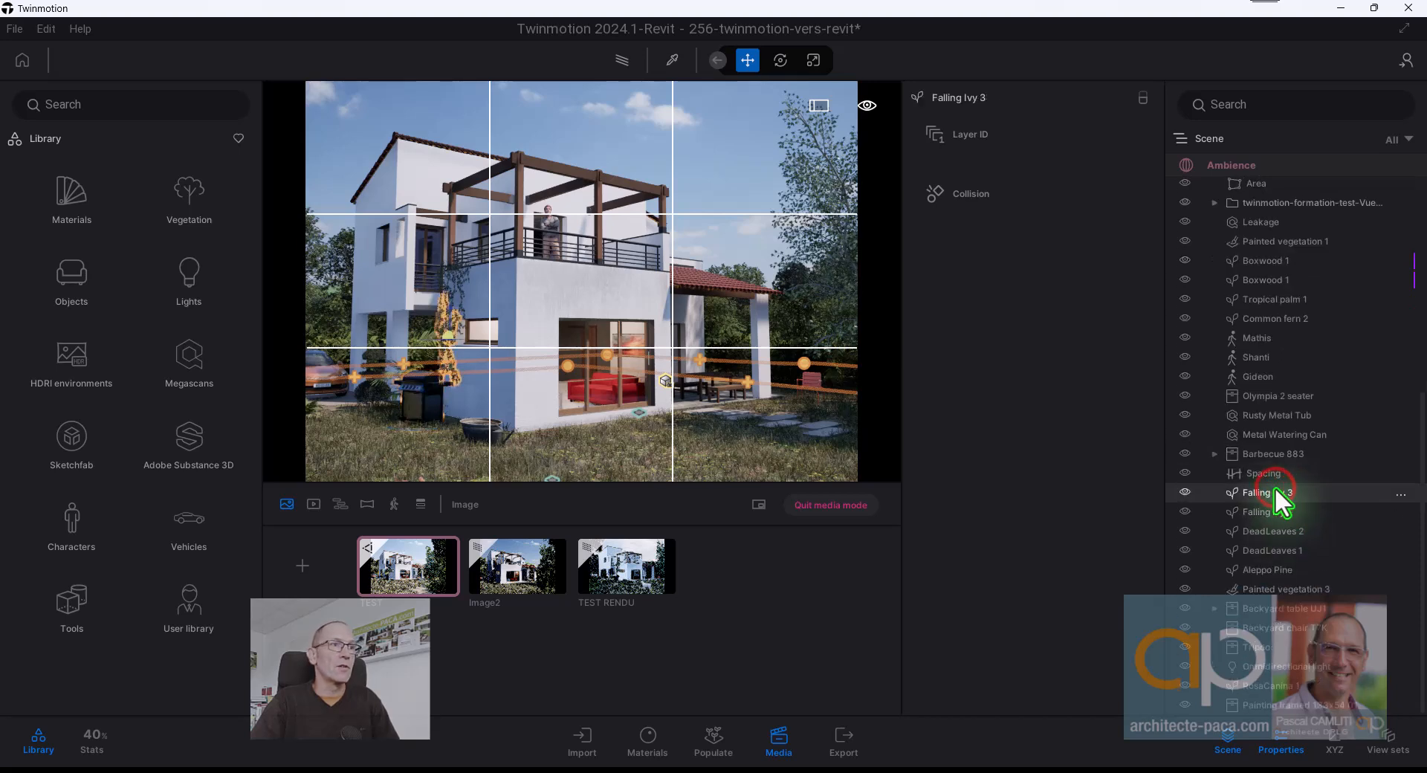
pyautogui.click(1273, 518)
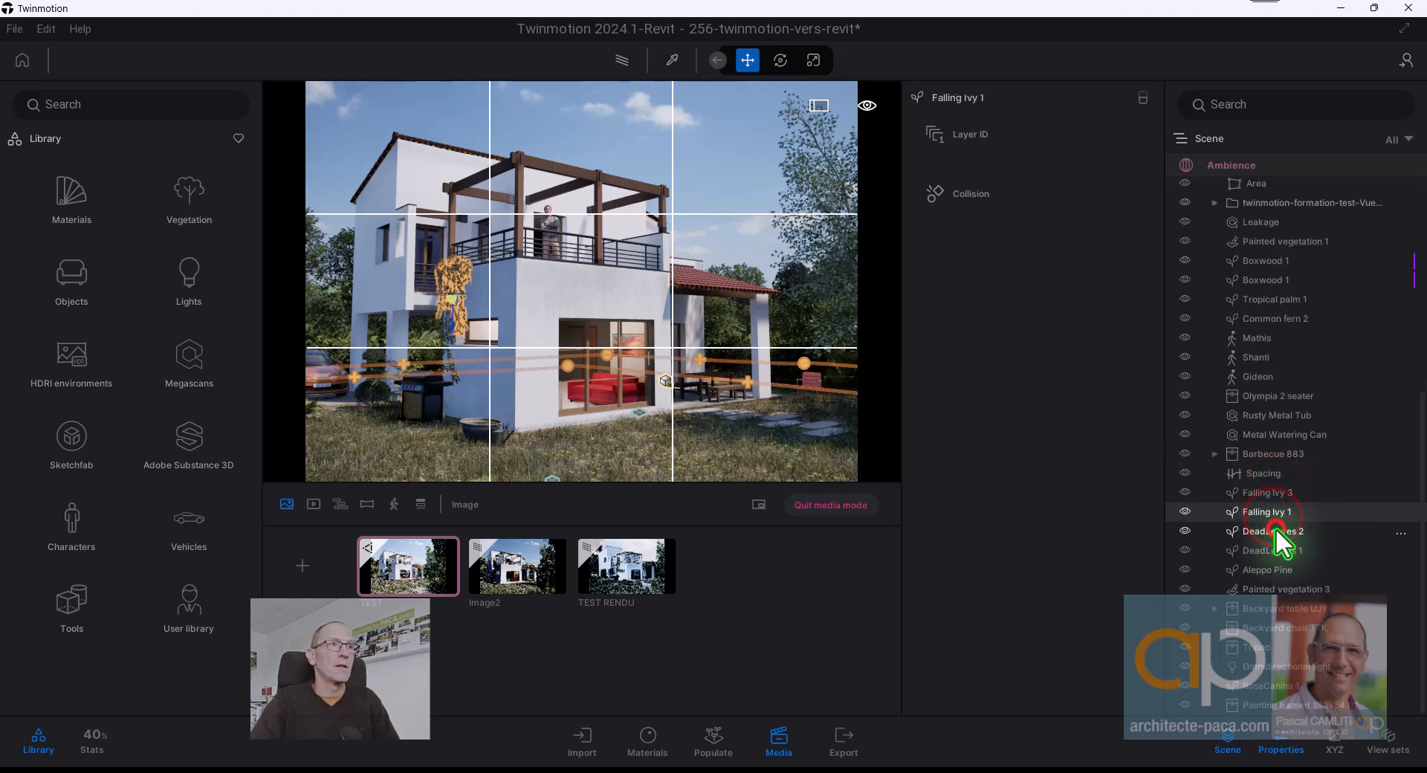
pyautogui.click(1275, 528)
pyautogui.click(1278, 547)
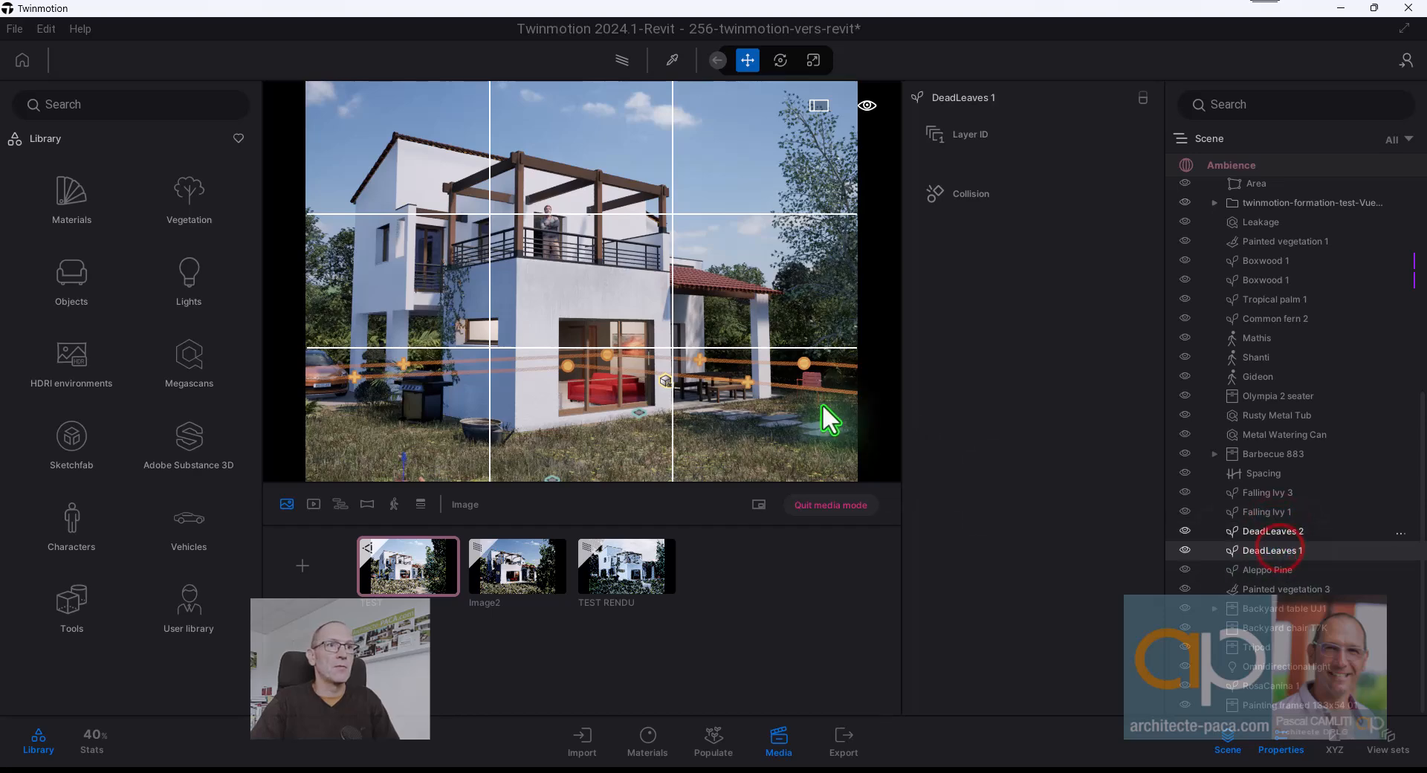
pyautogui.scroll(-5, 799, 386)
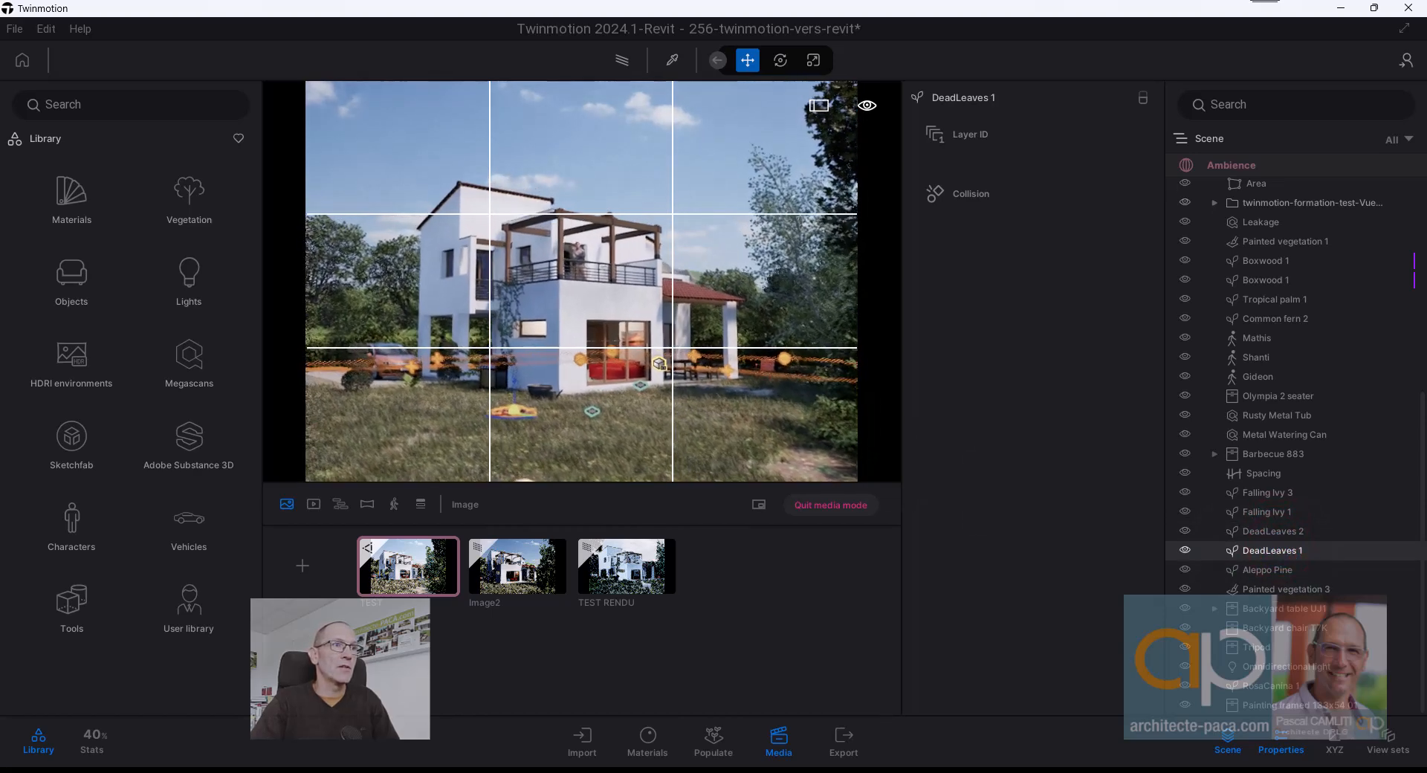
pyautogui.click(1276, 667)
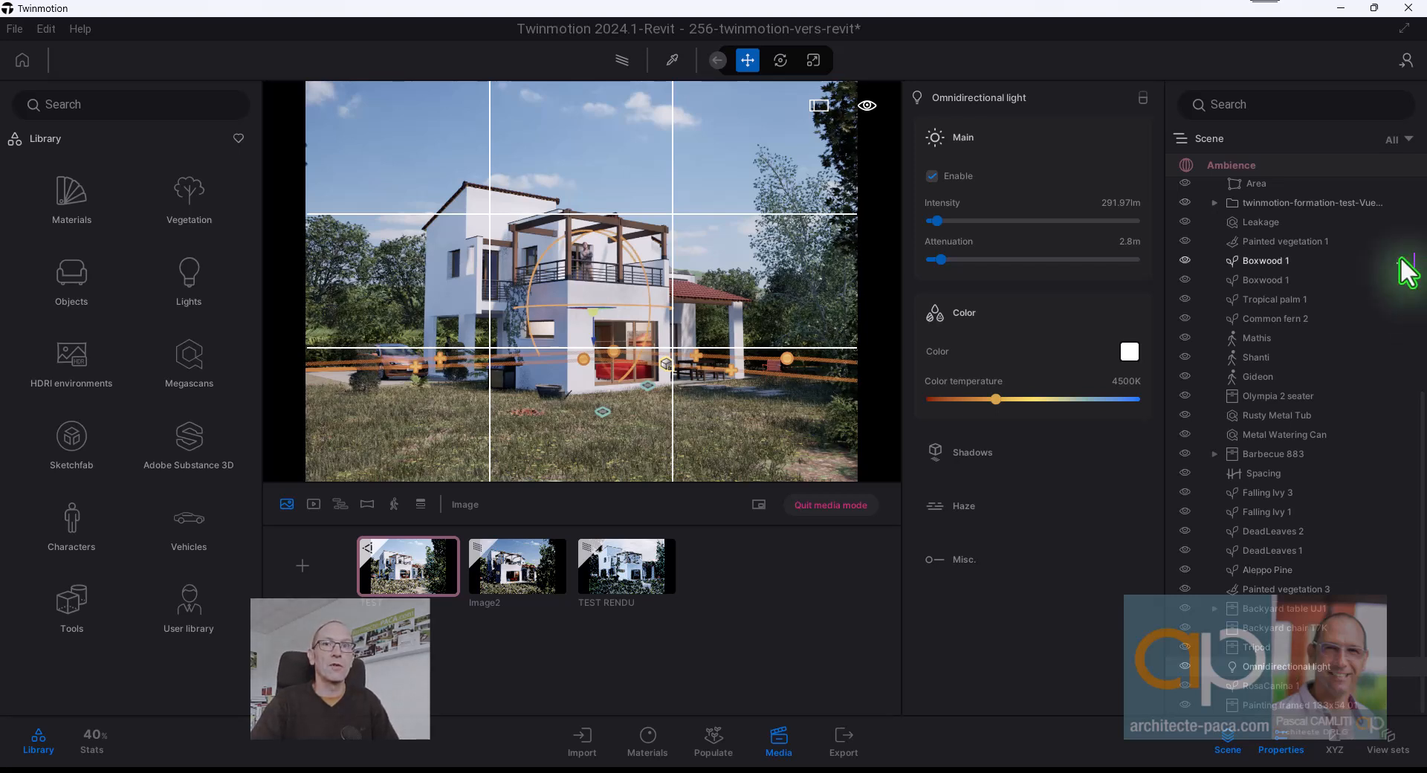
# Select Ambience and compare the lighting and weather settings of the saved images TEST and TEST RENDU.
pyautogui.scroll(5, 1256, 209)
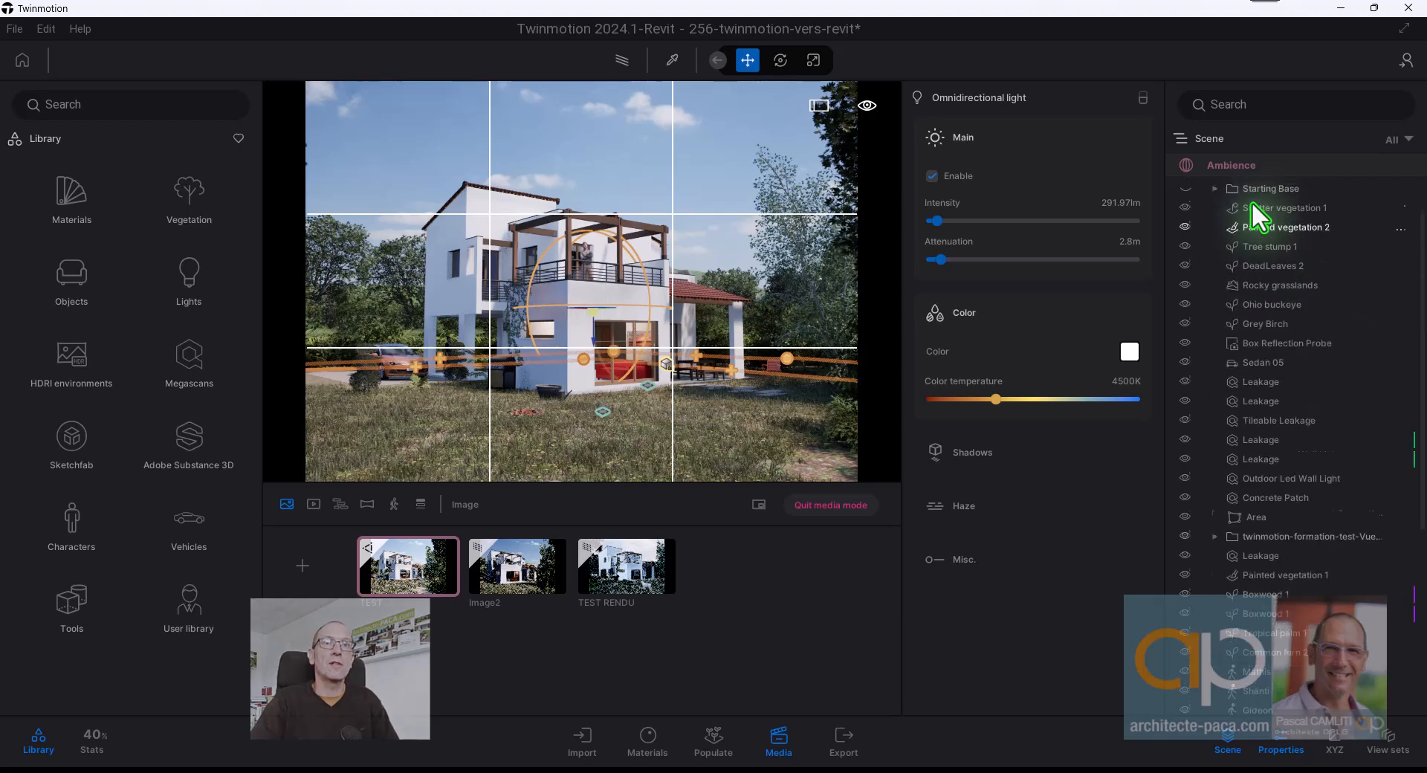
pyautogui.scroll(2, 1251, 202)
pyautogui.click(1220, 164)
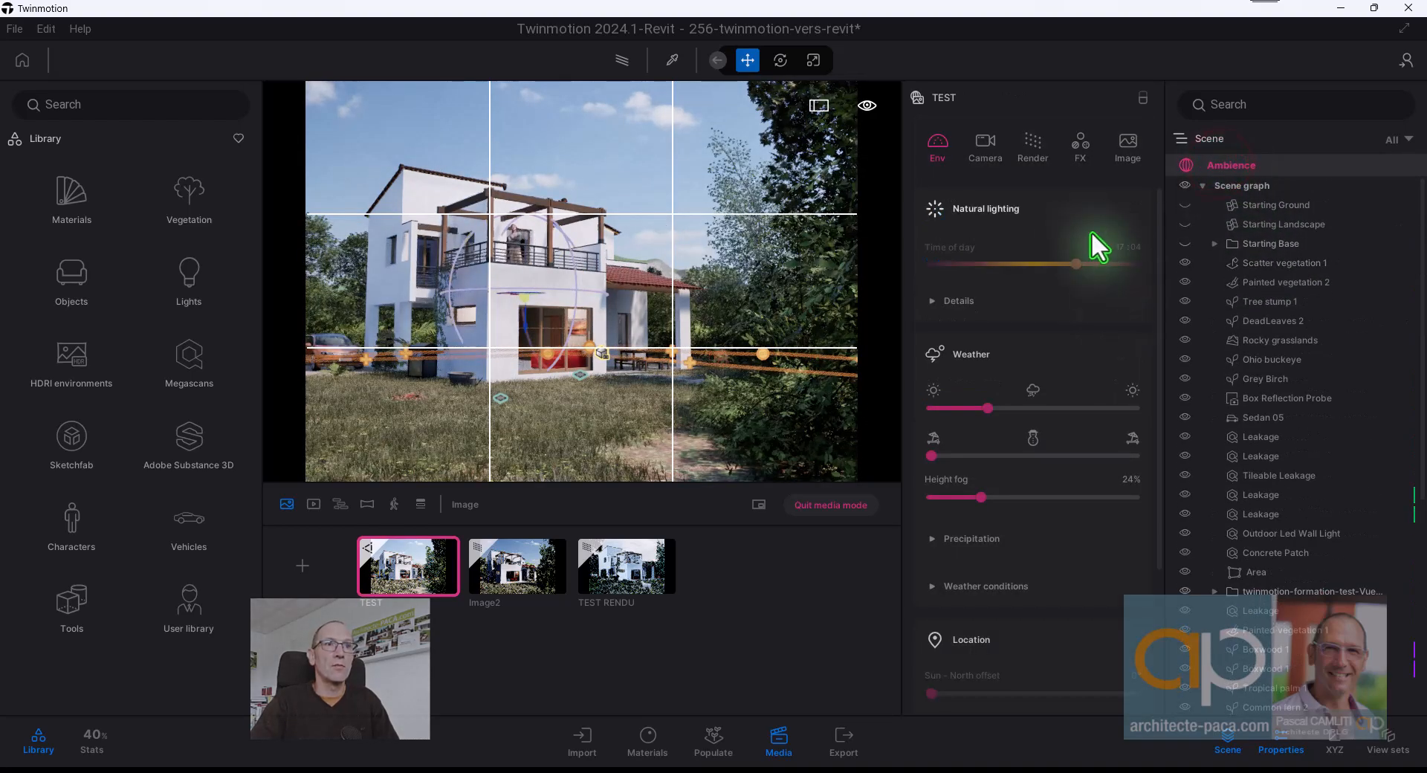
pyautogui.click(621, 571)
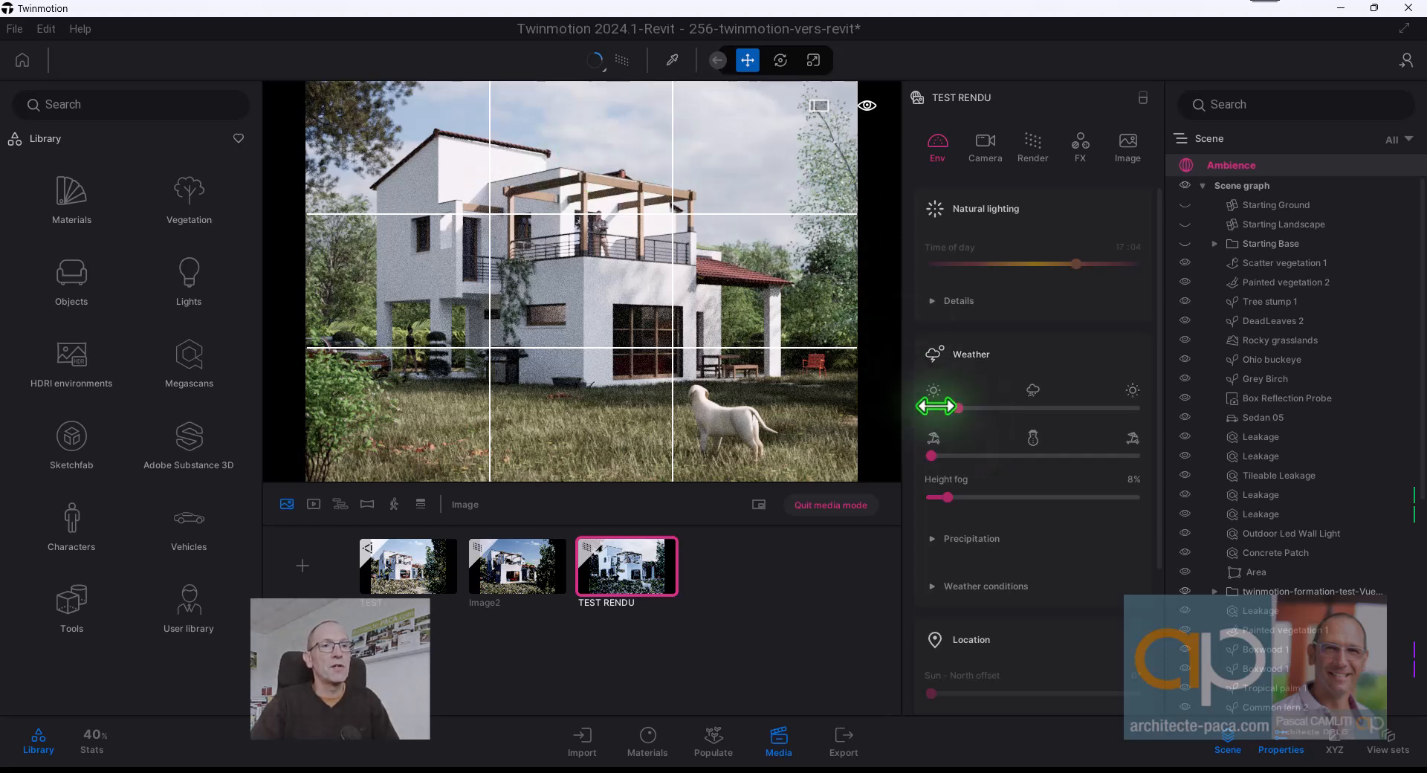
pyautogui.scroll(-1, 983, 497)
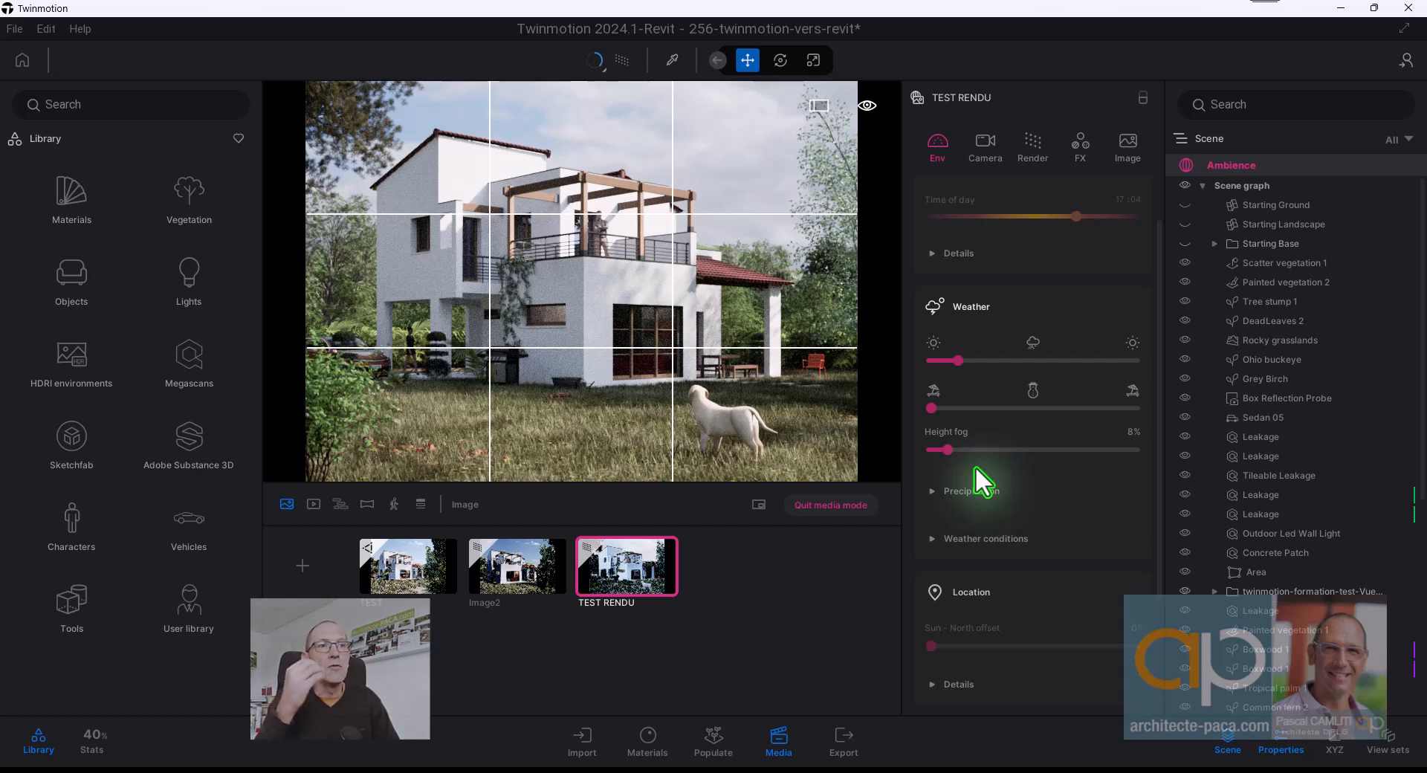
# Open the HDRI environment settings of the TEST RENDU image, below its weather and location settings.
pyautogui.scroll(-4, 1077, 483)
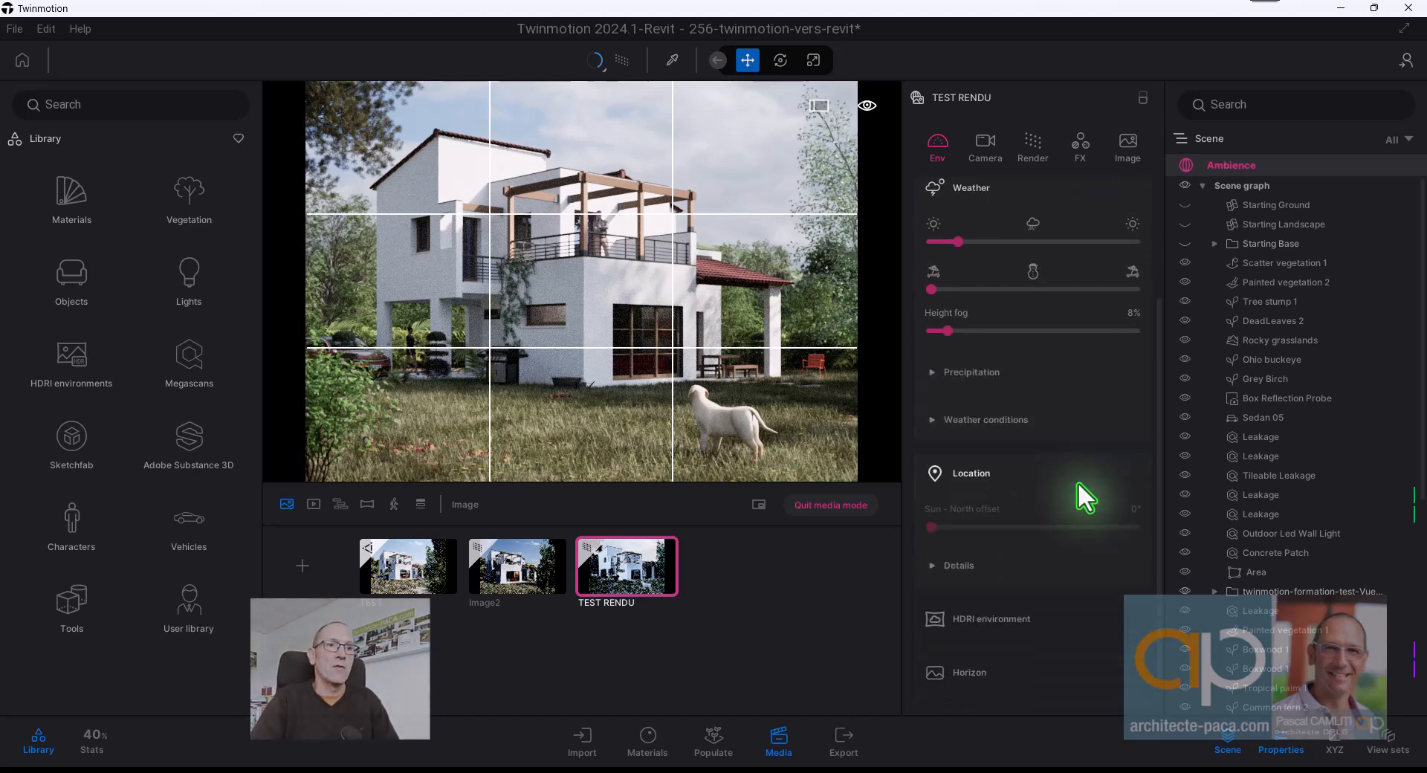
pyautogui.click(1045, 563)
pyautogui.scroll(-3, 1055, 547)
pyautogui.scroll(-3, 1083, 475)
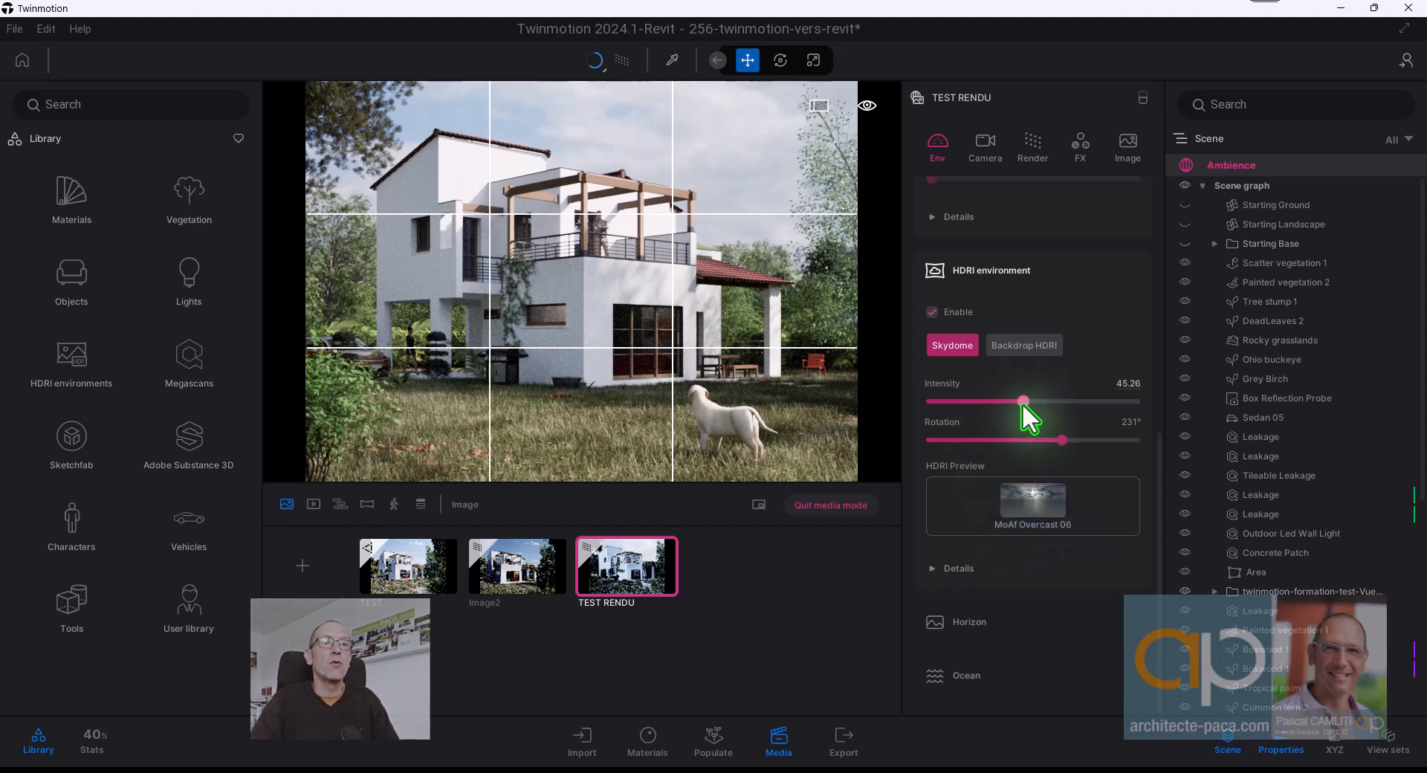
# Test the HDRI skydome at an intensity of 23.72, set it back to 45.26 and adjust the rotation to 208°.
pyautogui.moveTo(1024, 397); pyautogui.dragTo(978, 405)
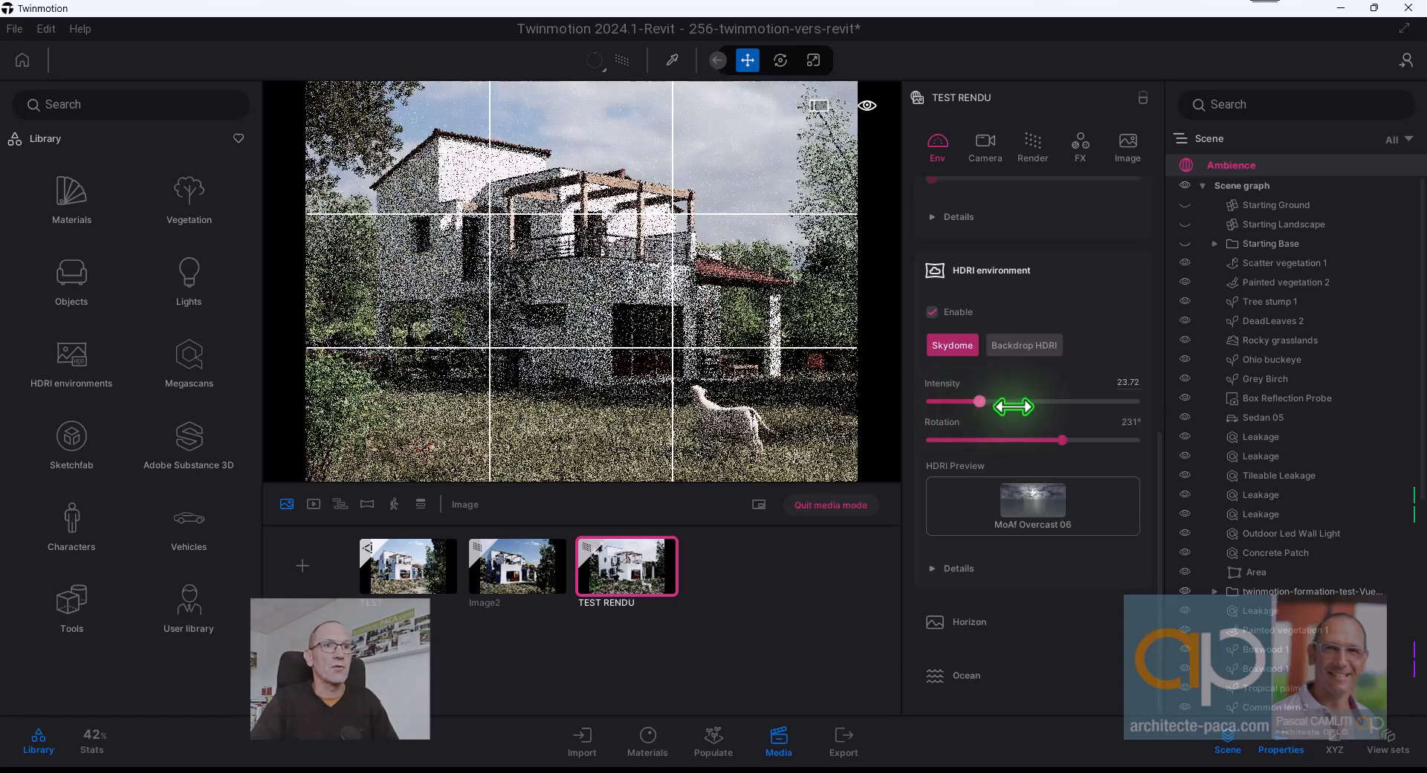
pyautogui.click(1133, 385)
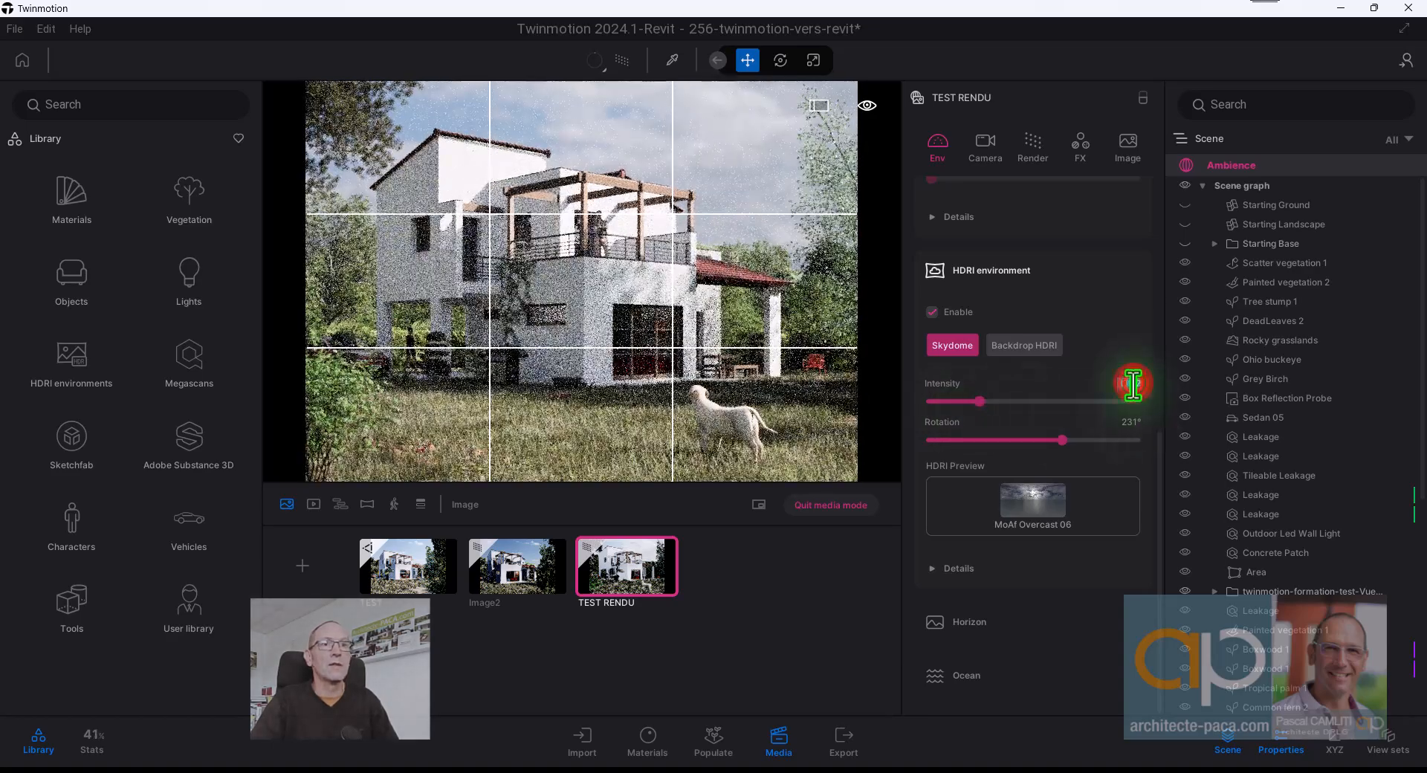
pyautogui.write('45.26')
pyautogui.press('Return')
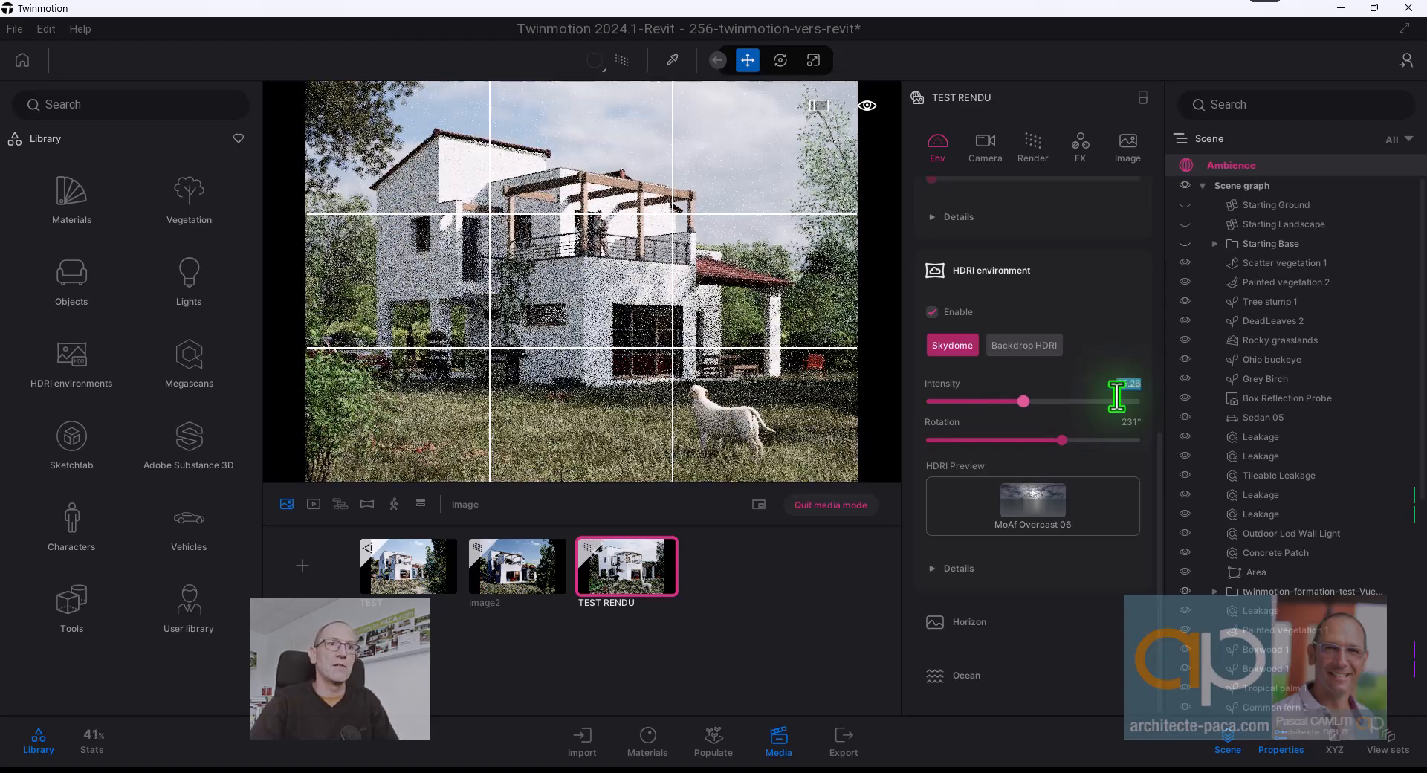
pyautogui.moveTo(1056, 439)
pyautogui.mouseDown()
pyautogui.moveTo(1033, 444)
pyautogui.moveTo(1049, 443)
pyautogui.mouseUp()
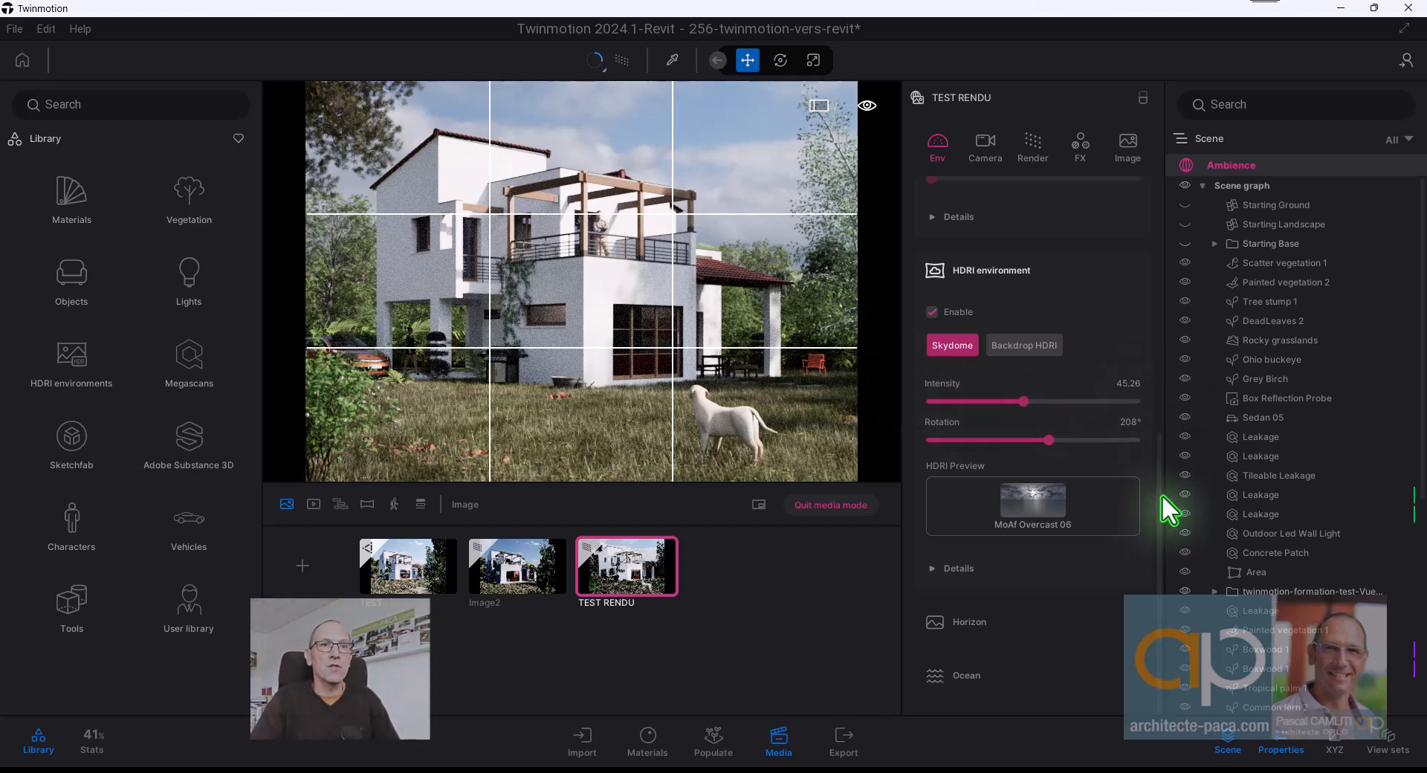
# Examine TEST RENDU's camera settings, including local exposure, lens details and depth of field.
pyautogui.click(983, 143)
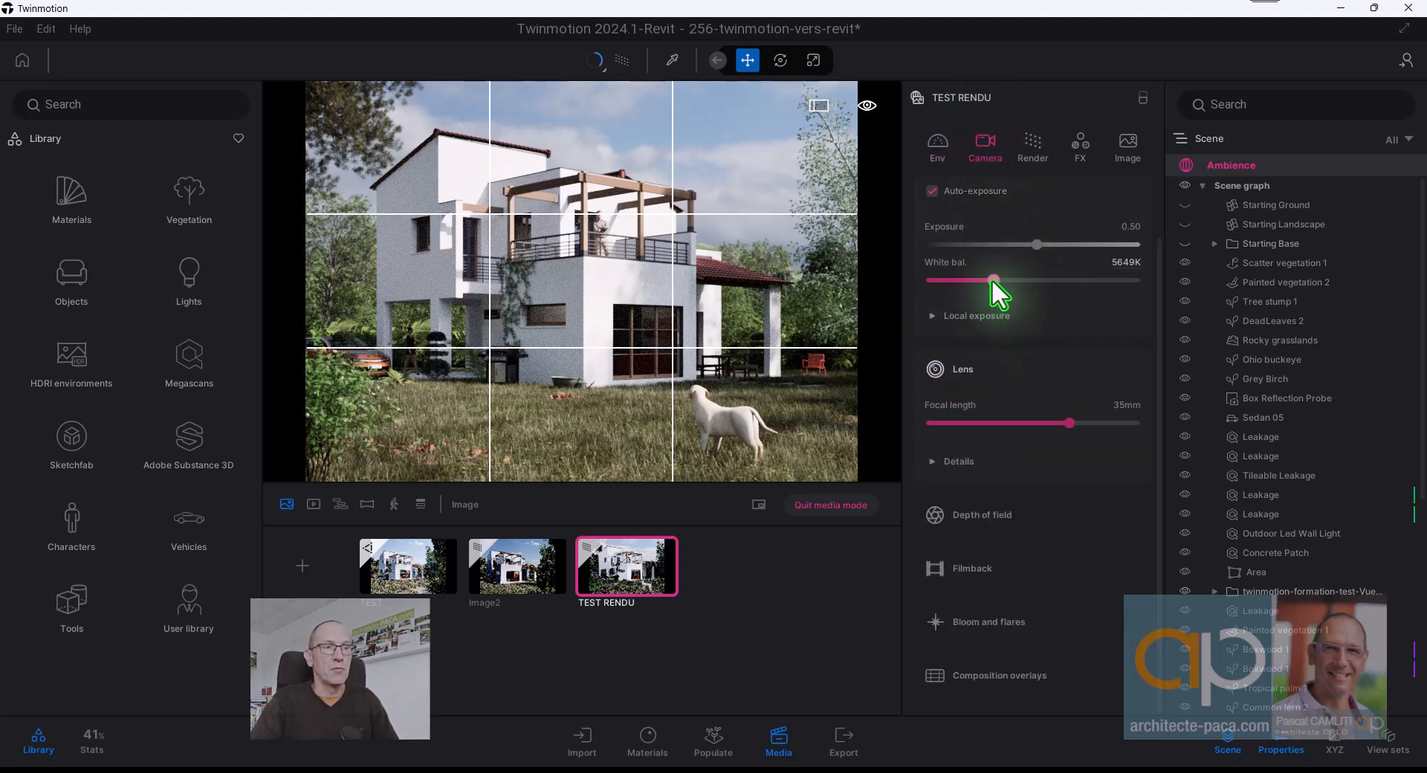
pyautogui.click(934, 314)
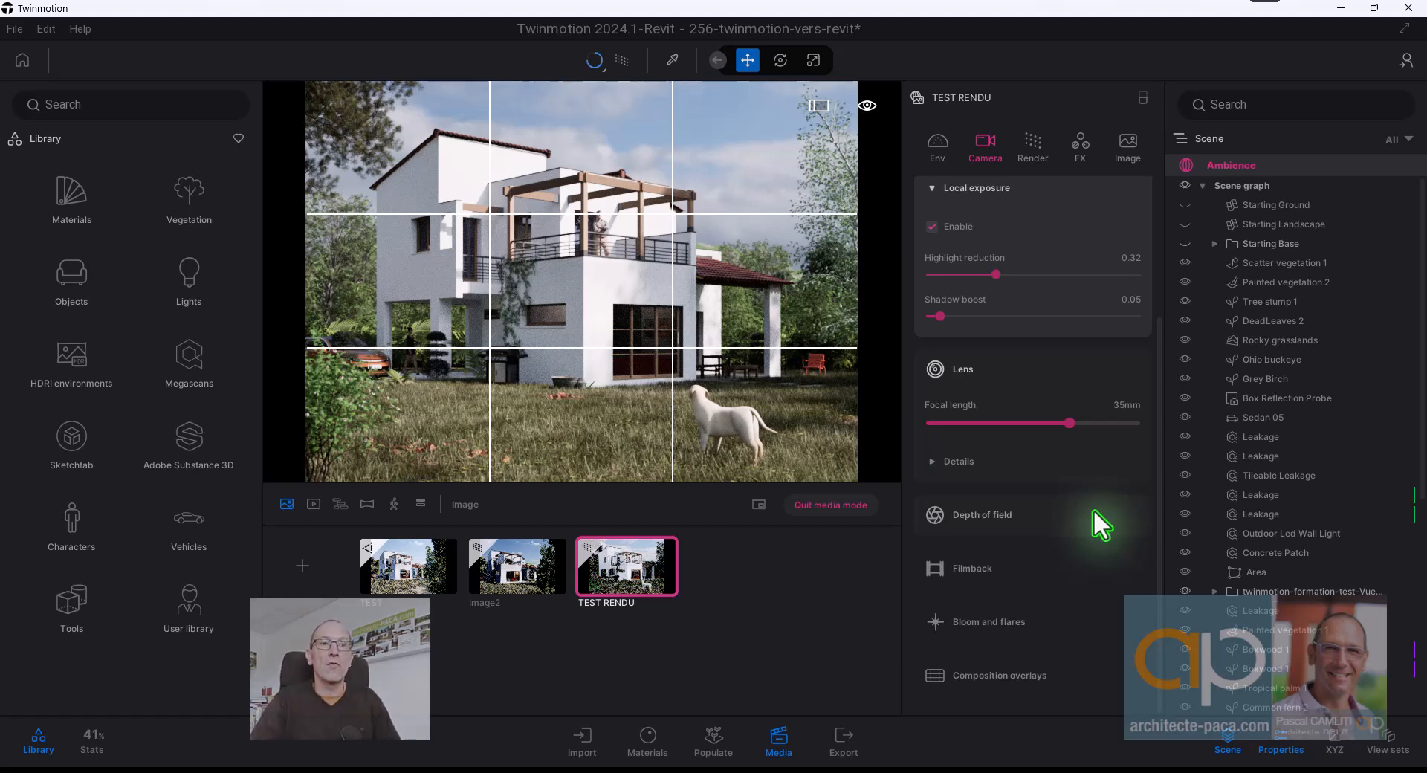
pyautogui.click(930, 460)
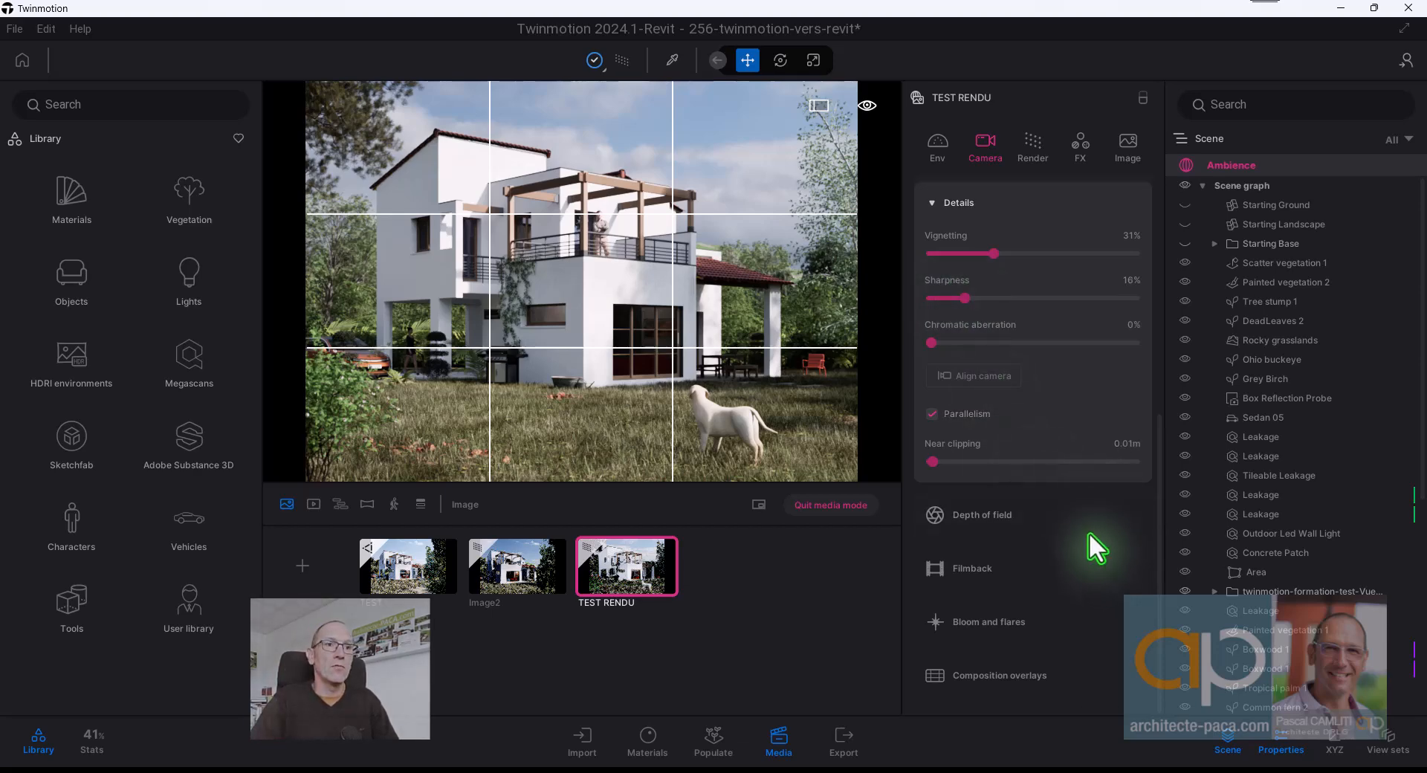
pyautogui.click(1066, 519)
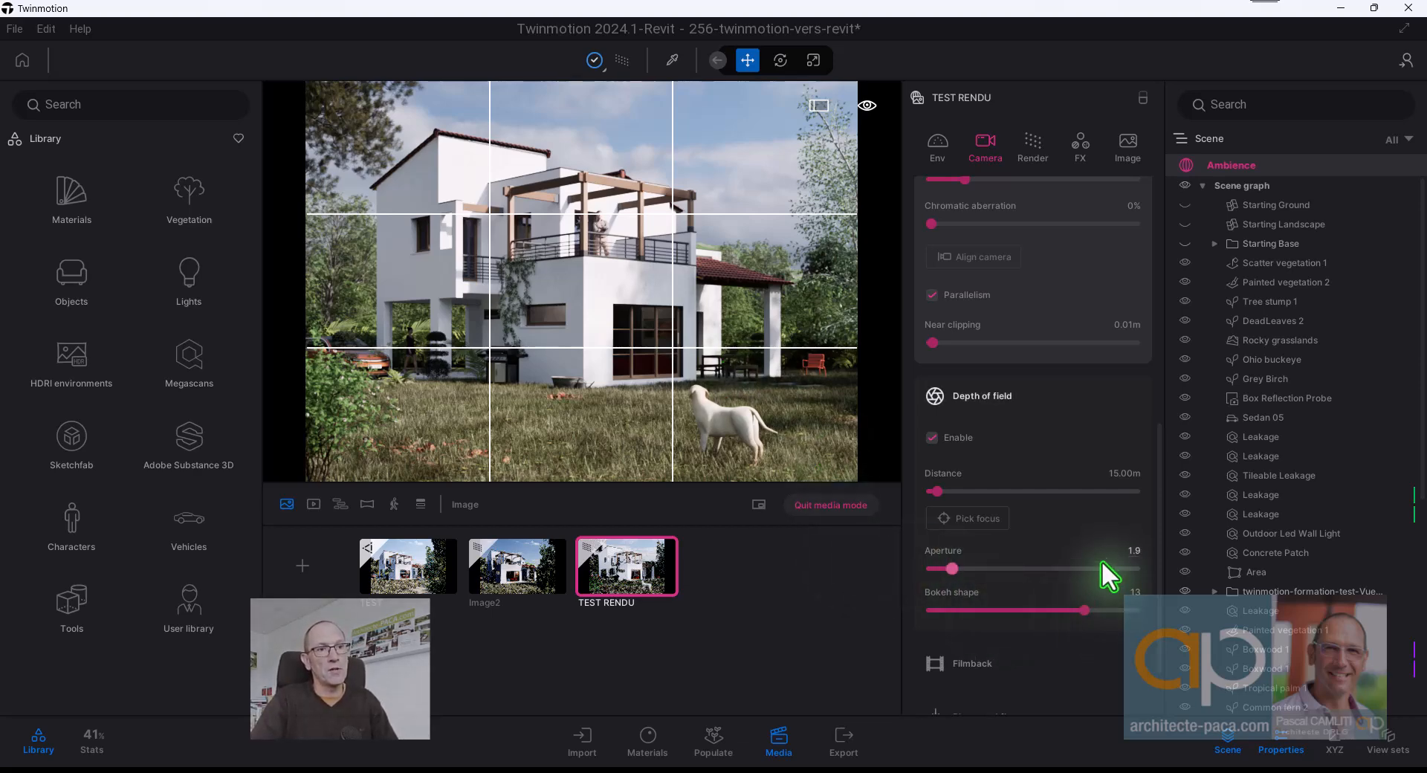
pyautogui.scroll(-2, 1099, 550)
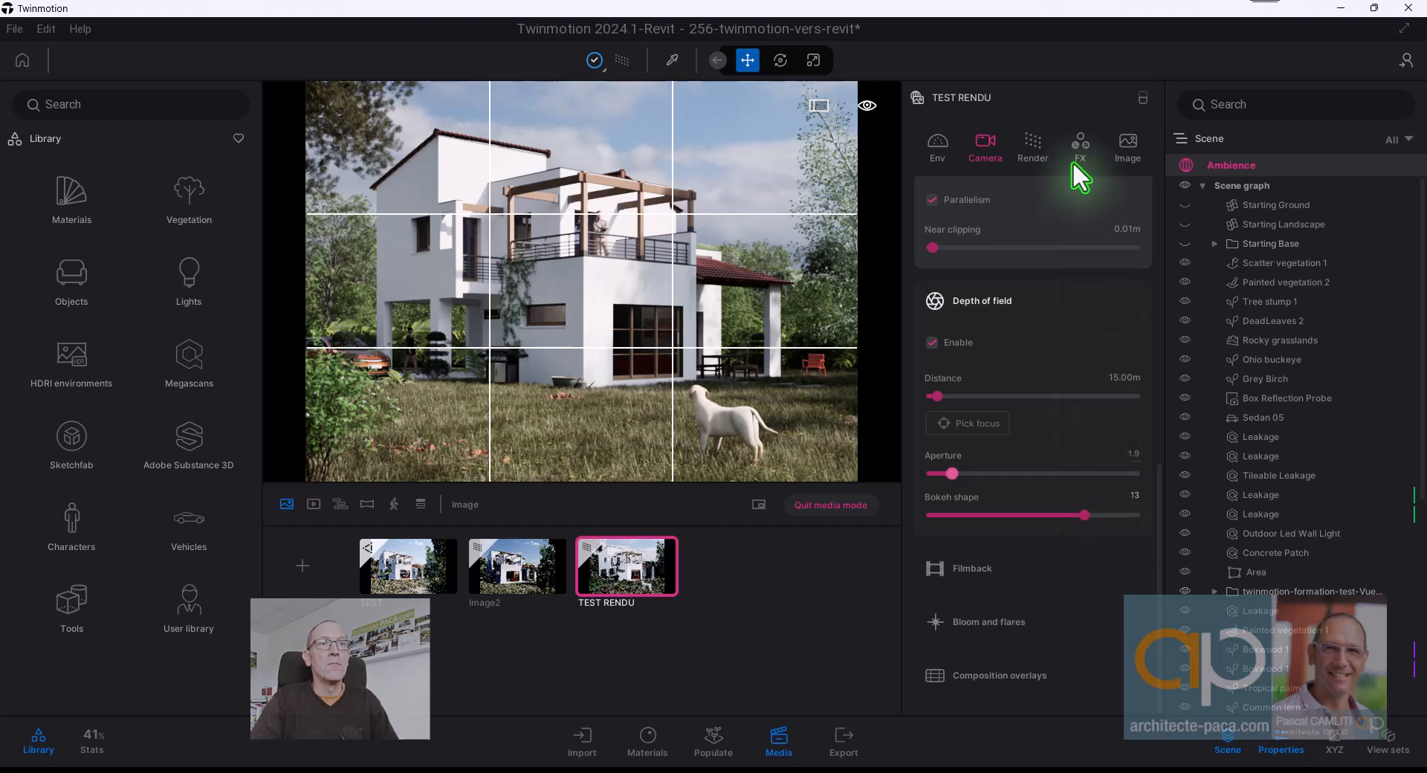
# Review TEST RENDU's render quality, color grading and output format settings, including the format details.
pyautogui.click(1032, 141)
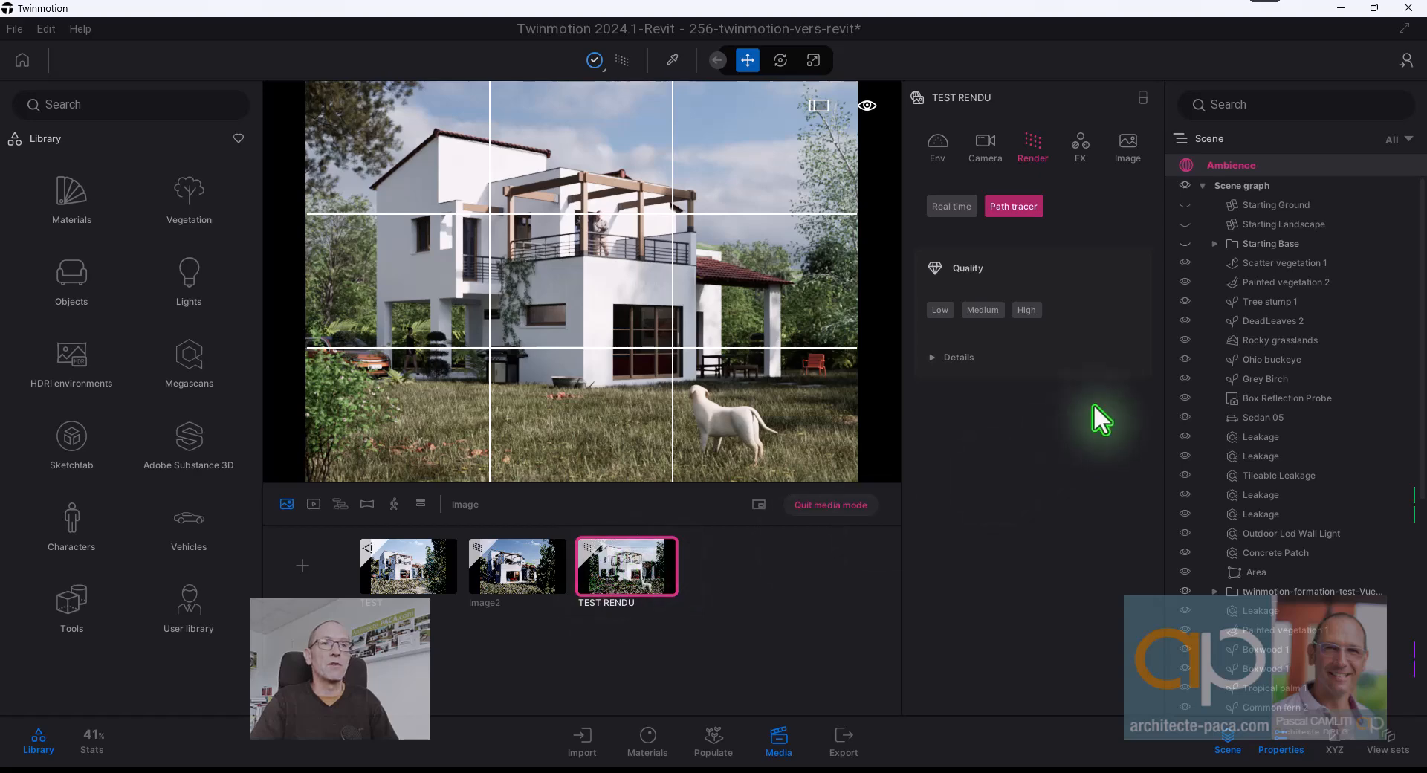
pyautogui.click(1079, 139)
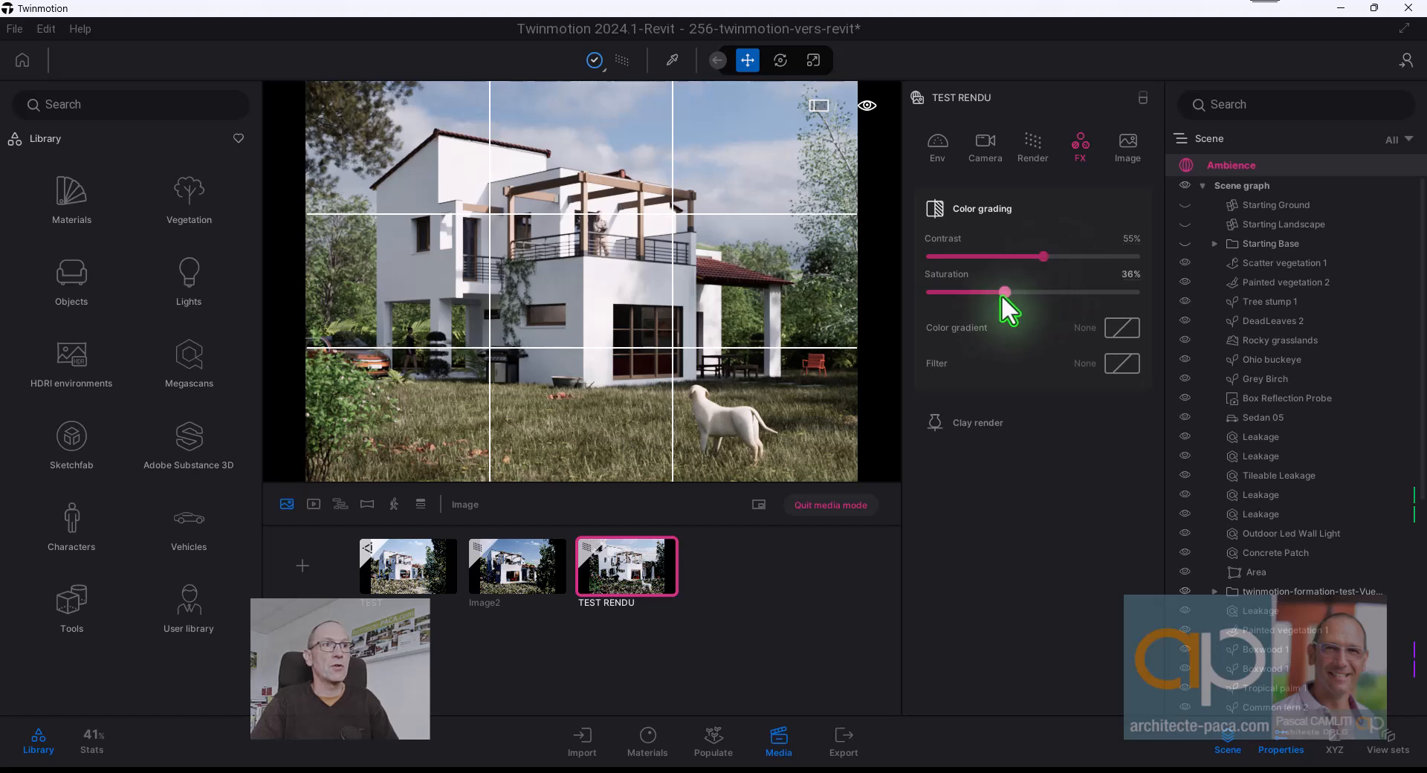
pyautogui.click(1128, 150)
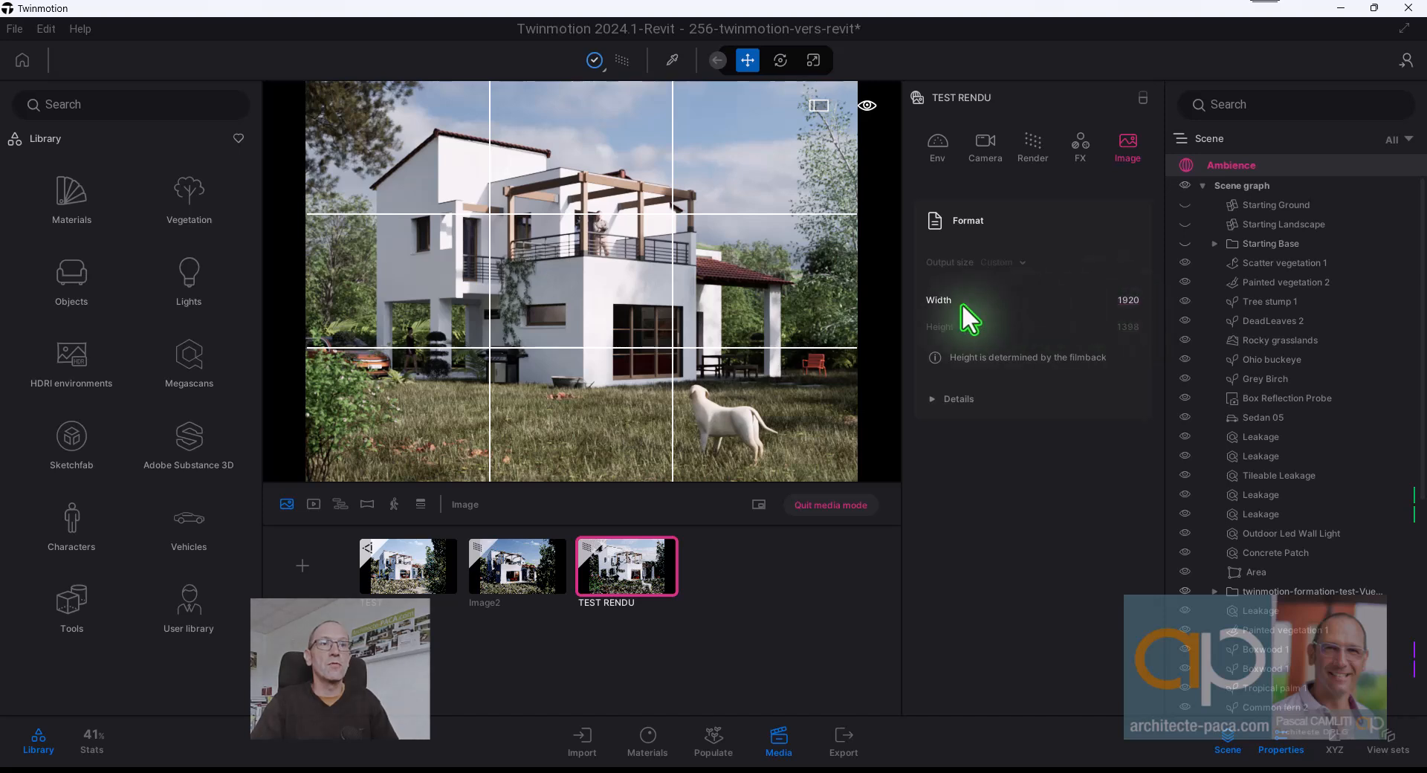
pyautogui.click(932, 398)
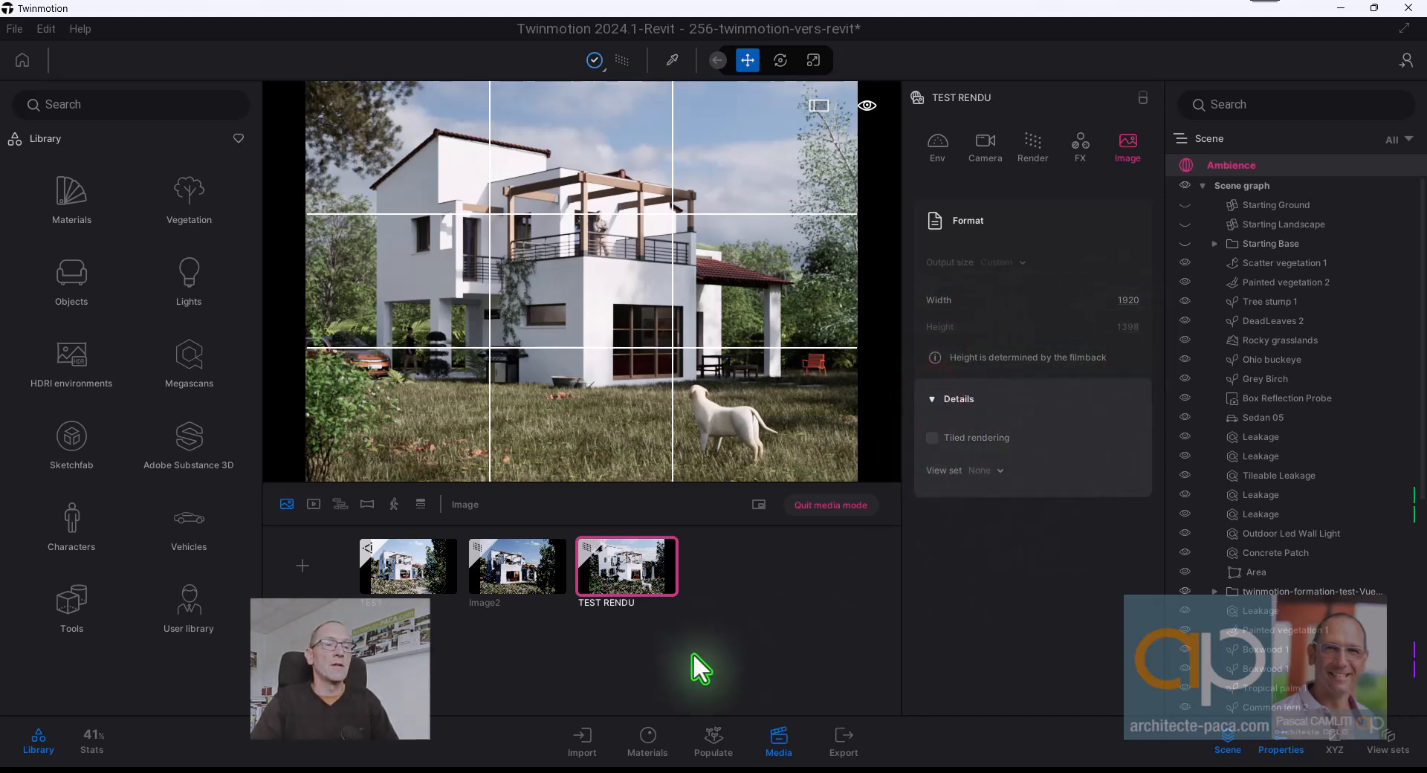
# Open the local image export settings to check the selected TEST RENDU image and the file format.
pyautogui.click(849, 743)
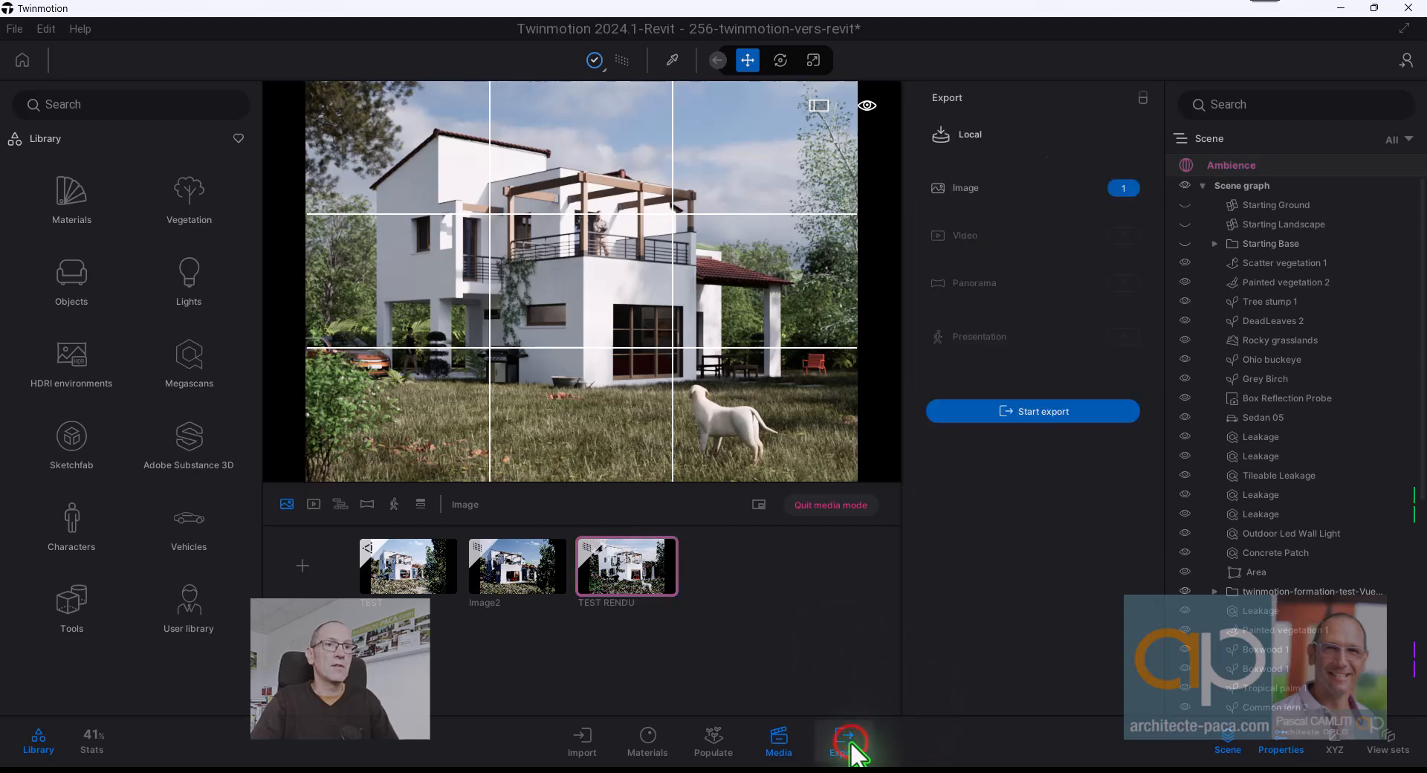
pyautogui.click(1068, 189)
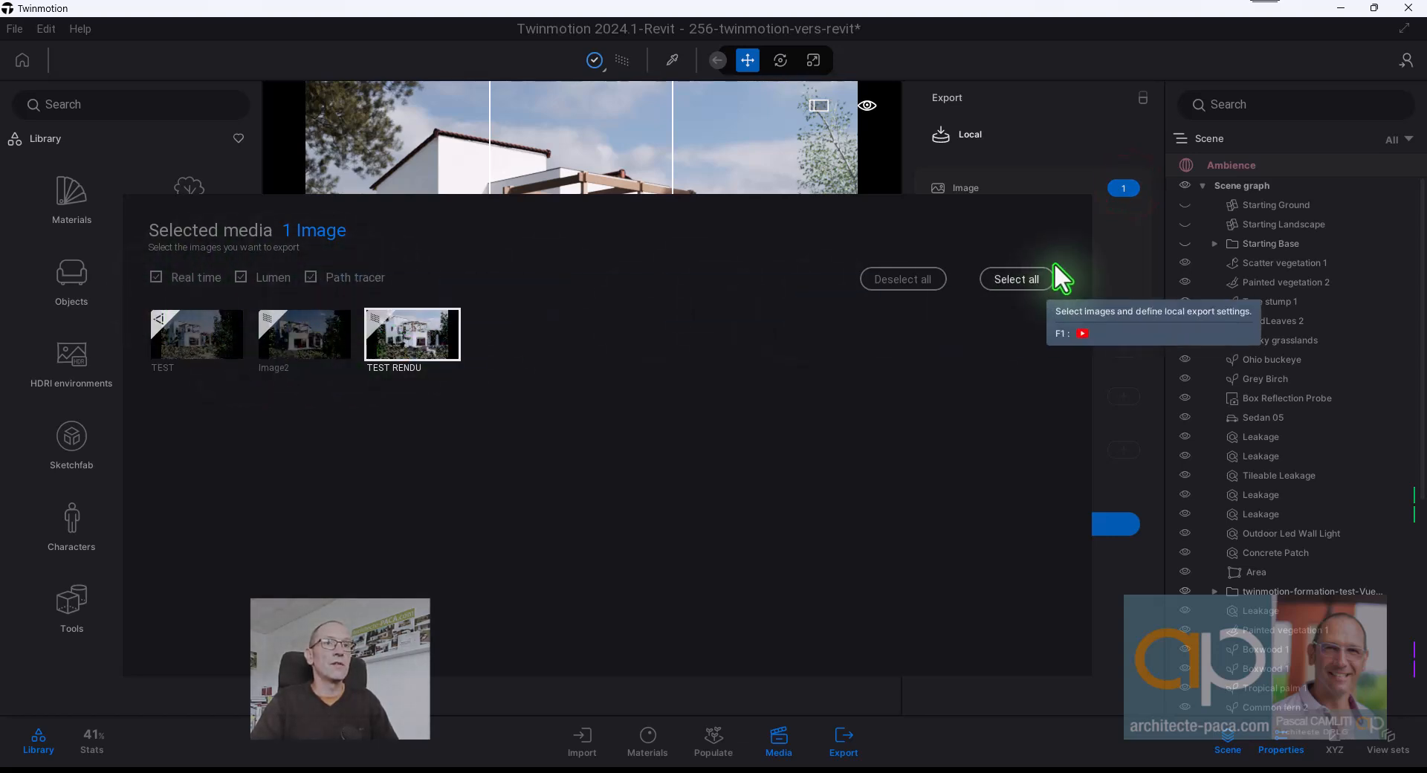
pyautogui.click(1146, 309)
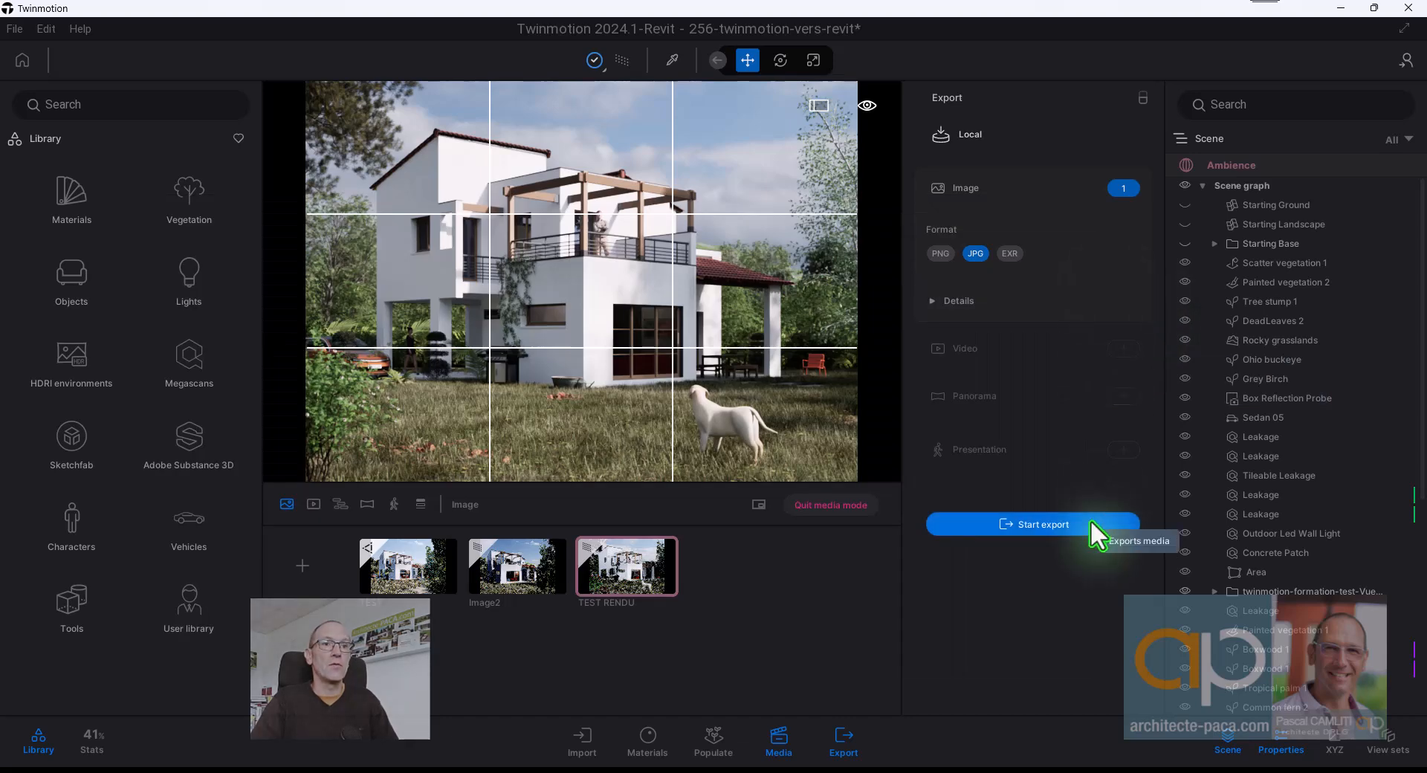